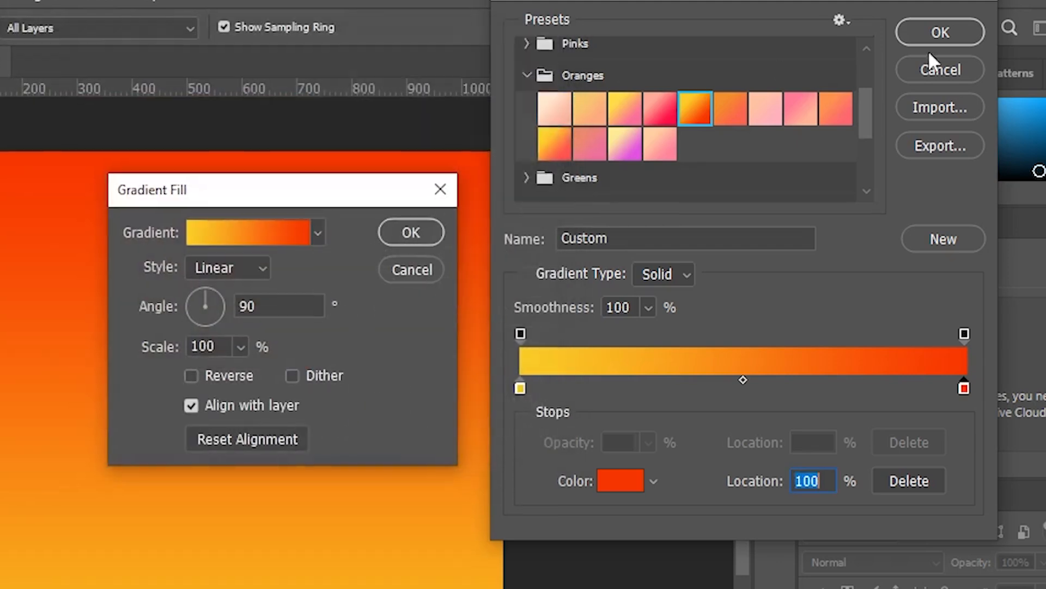
# - Confirm the yellow-to-red gradient colours and change the gradient fill style to Radial
pyautogui.click(941, 33)
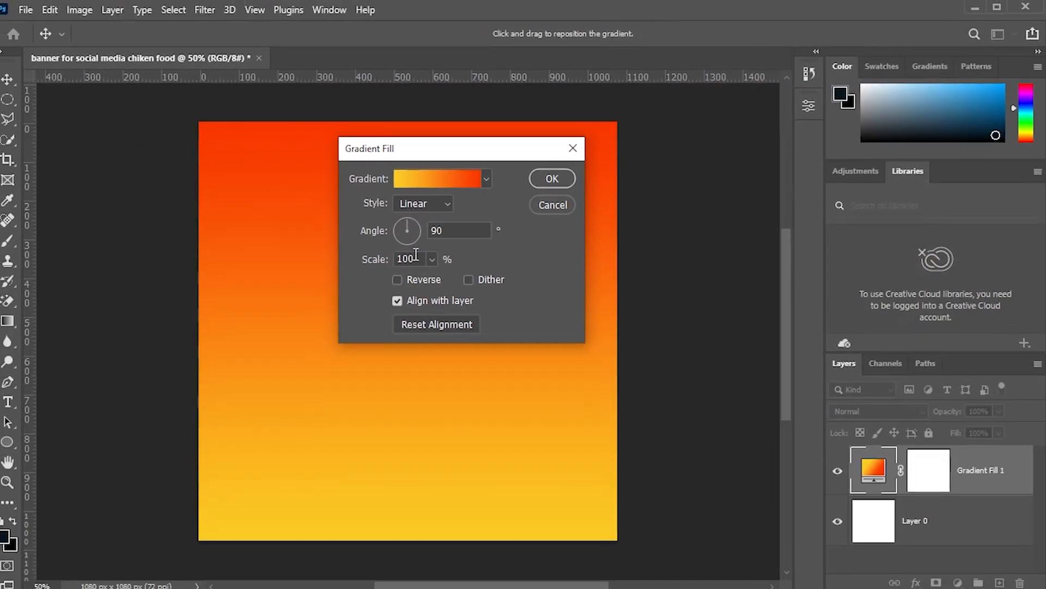
pyautogui.click(370, 221)
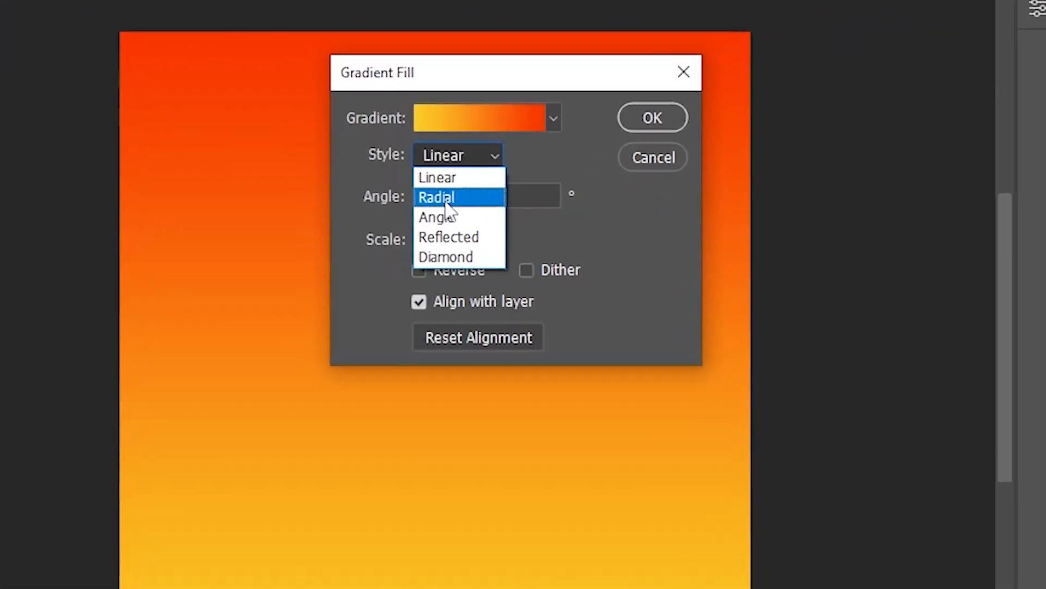
pyautogui.click(443, 205)
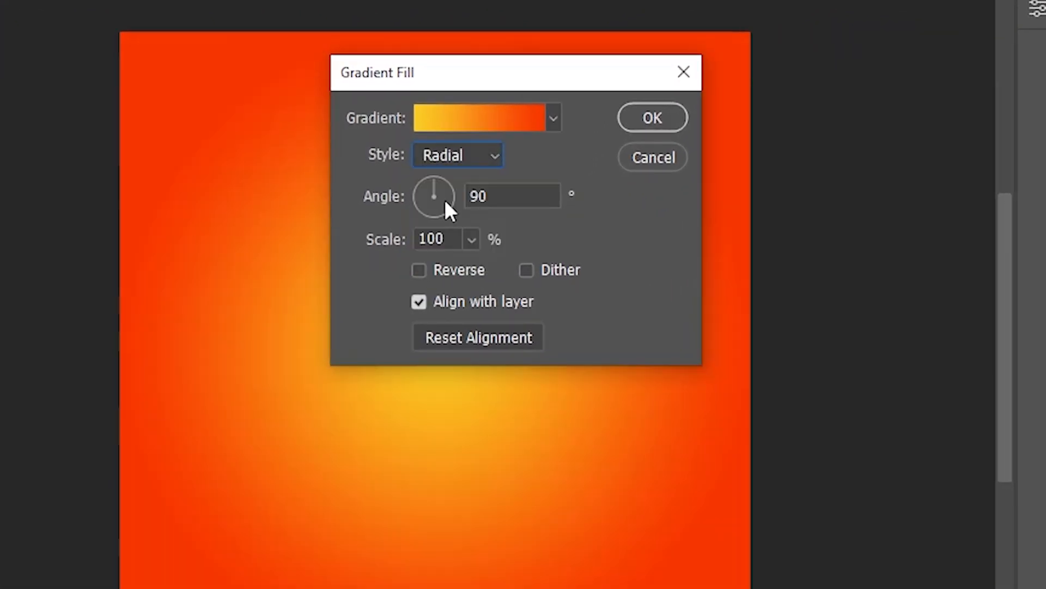
# - Set the radial gradient fill's scale to 133% and confirm the Gradient Fill dialog
pyautogui.click(473, 239)
pyautogui.moveTo(482, 81); pyautogui.dragTo(906, 81)
pyautogui.click(895, 240)
pyautogui.moveTo(897, 270); pyautogui.dragTo(897, 268)
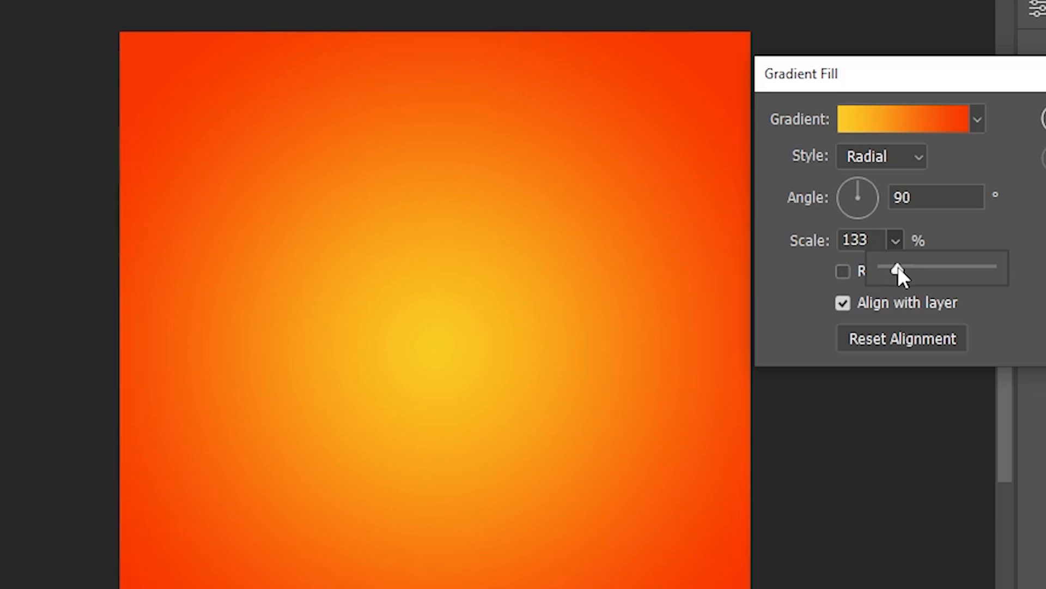
pyautogui.click(987, 223)
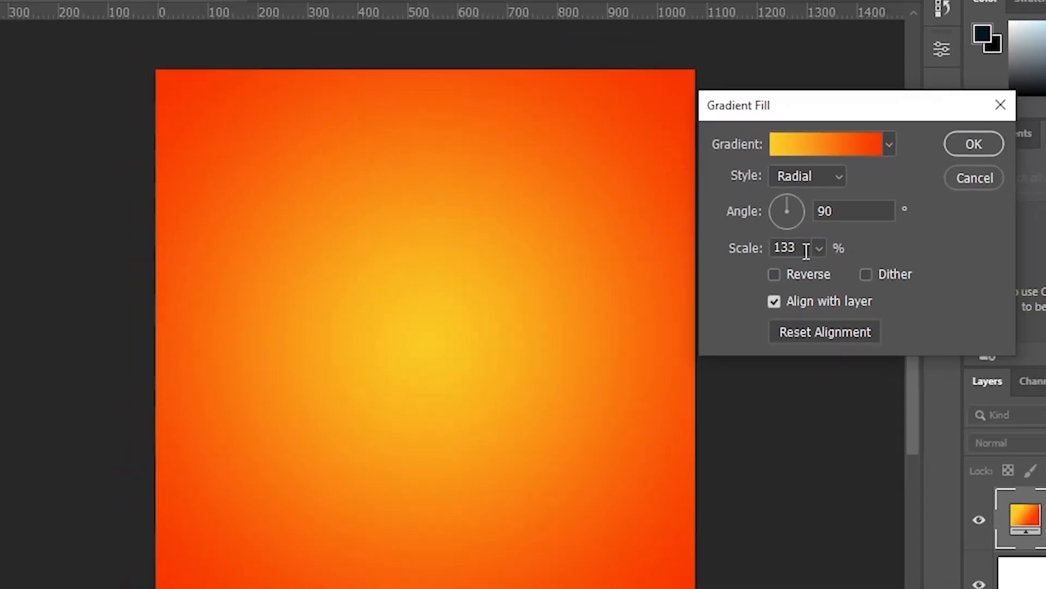
pyautogui.doubleClick(871, 240)
pyautogui.click(833, 178)
# - Add a new empty layer above the gradient fill and make white the foreground colour
pyautogui.press('t')
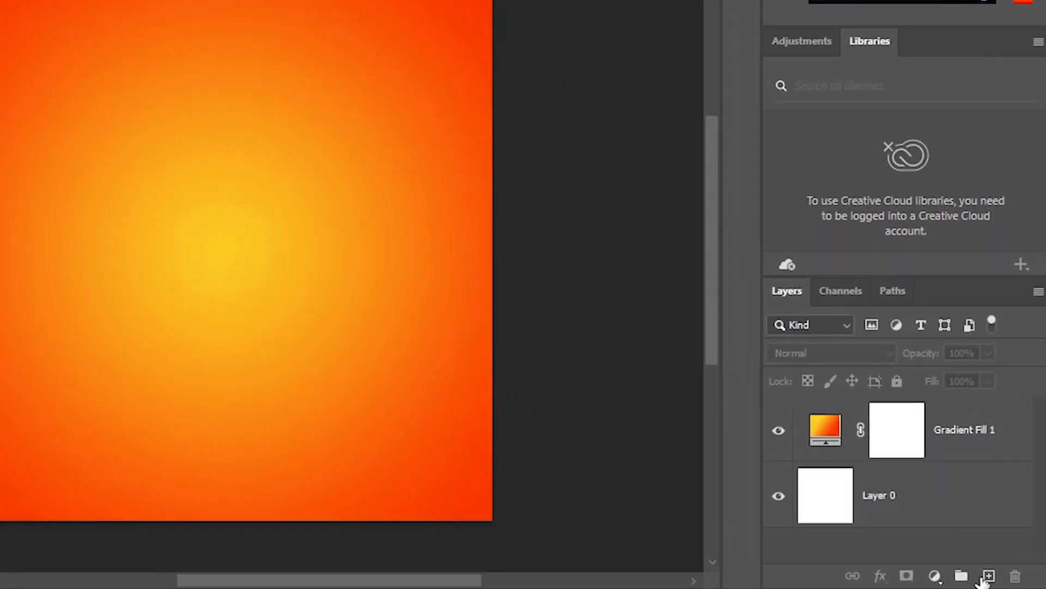
pyautogui.click(998, 577)
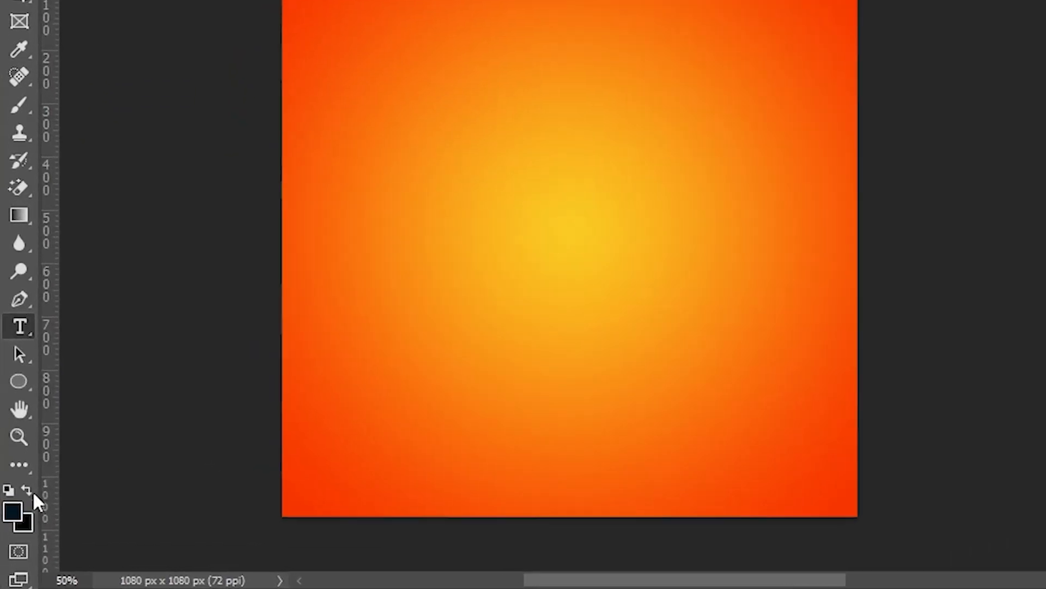
pyautogui.click(8, 489)
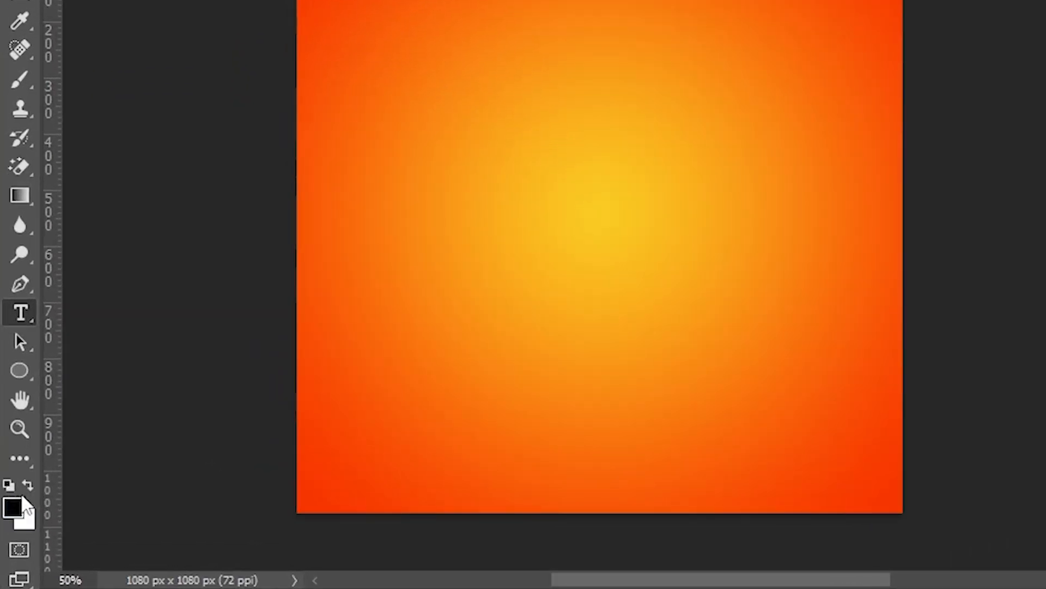
pyautogui.click(26, 489)
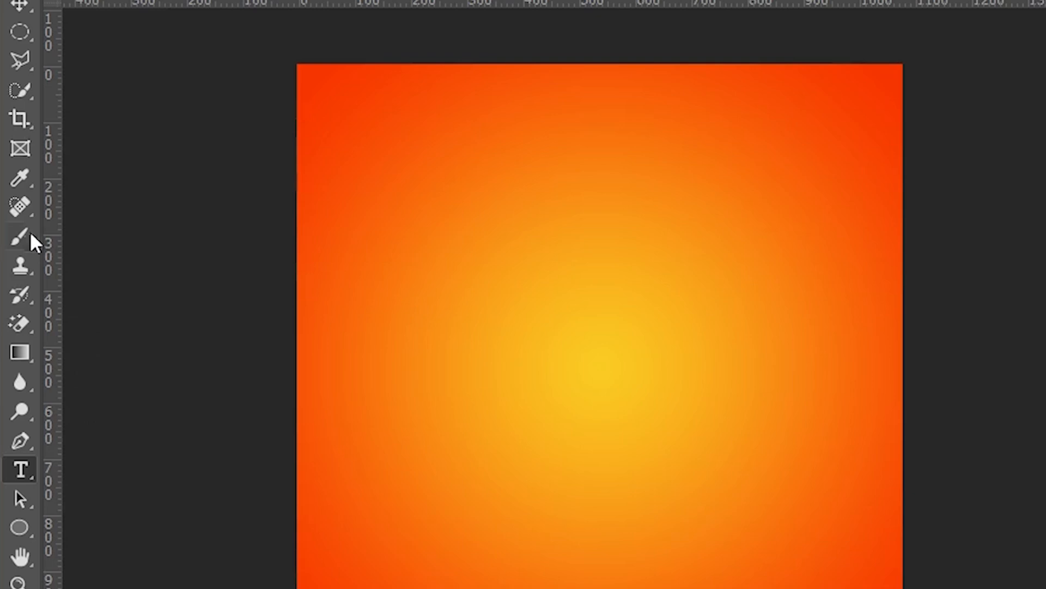
# - Choose the Brush tool with the Sunburst 1 brush from DD Sunburst Brushes, sized 1080 px
pyautogui.click(19, 85)
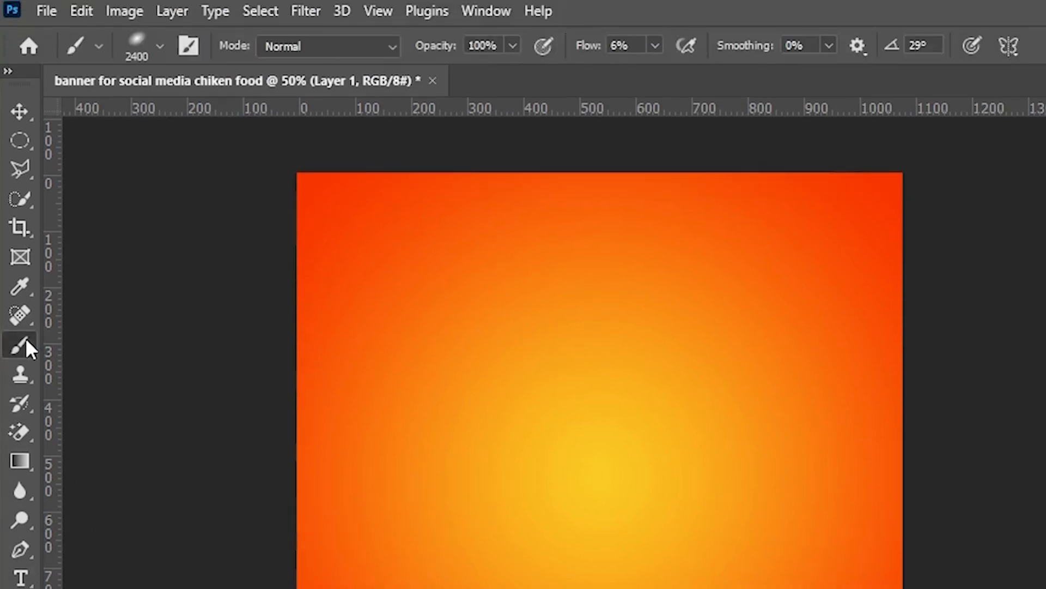
pyautogui.click(139, 41)
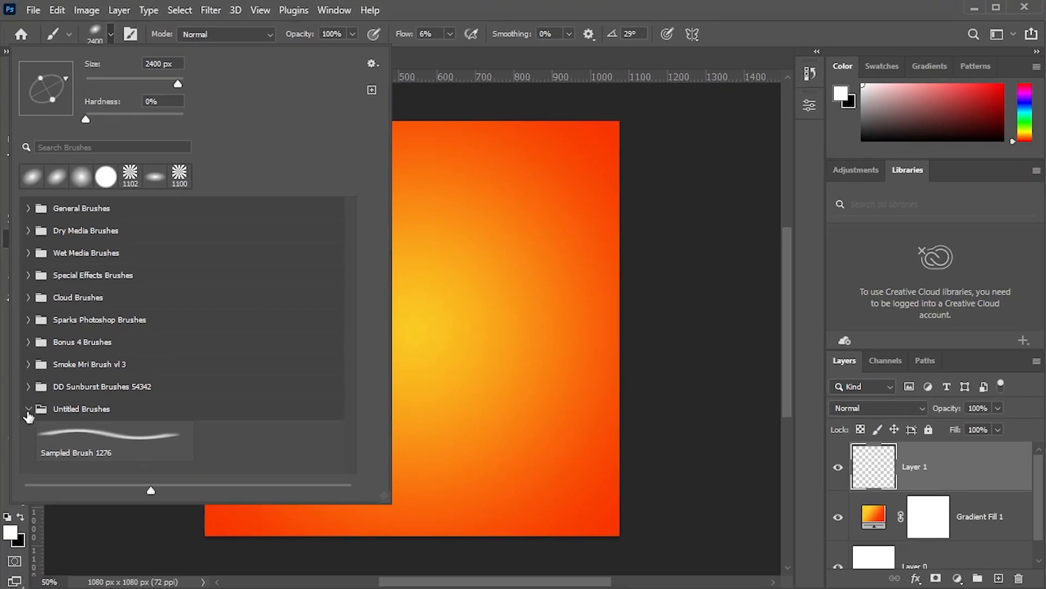
pyautogui.click(27, 410)
pyautogui.click(29, 387)
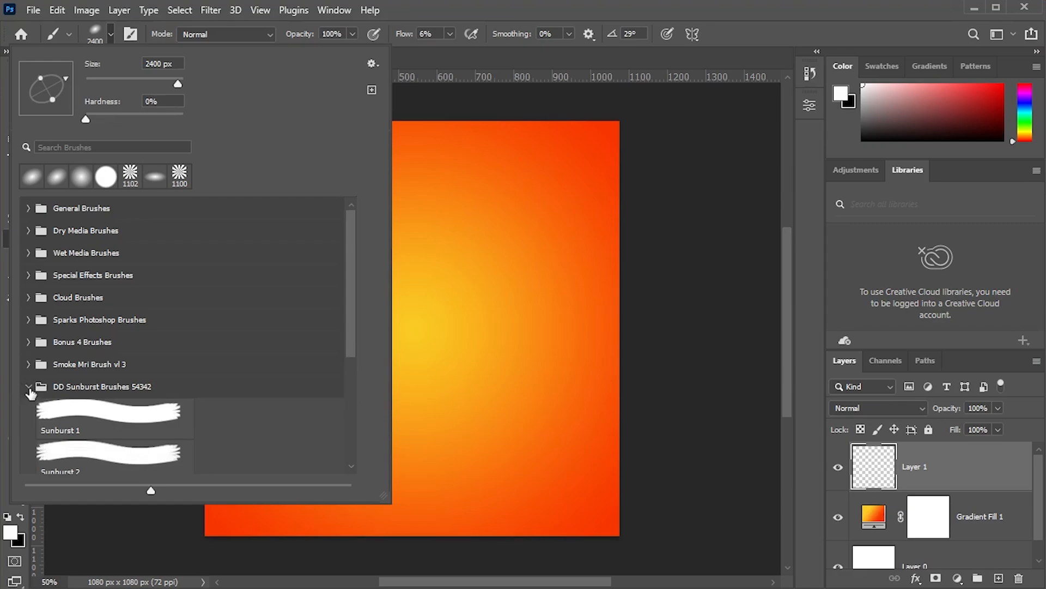
pyautogui.click(61, 410)
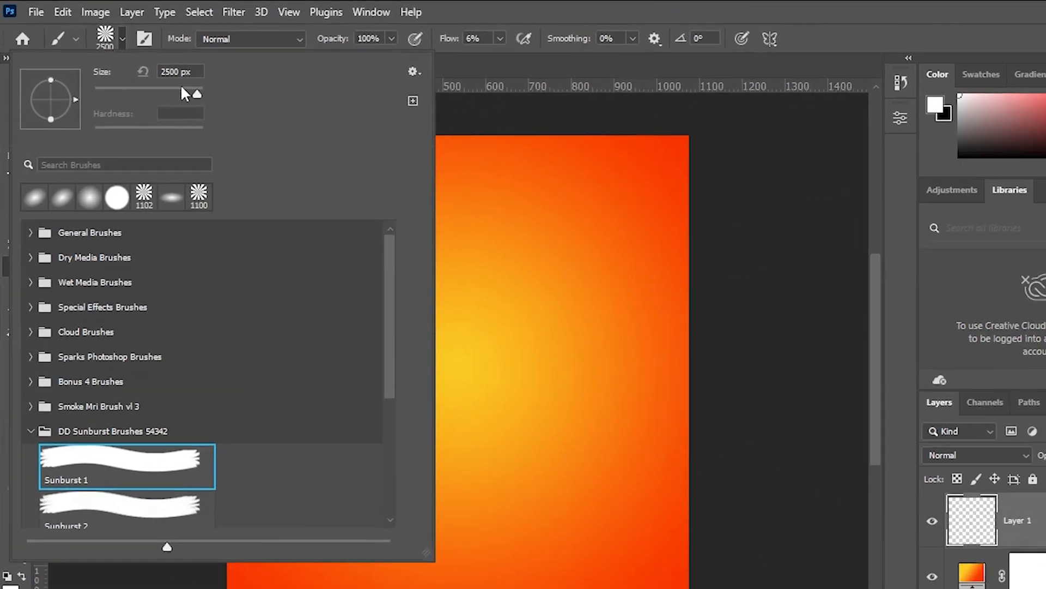
pyautogui.moveTo(181, 88); pyautogui.dragTo(193, 88)
pyautogui.doubleClick(167, 71)
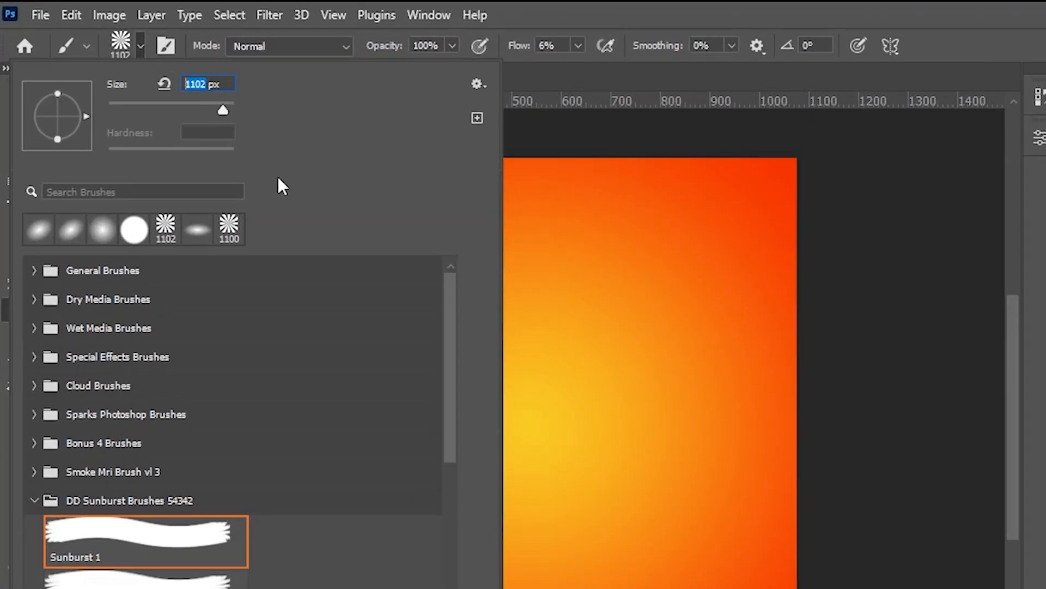
pyautogui.write('1080')
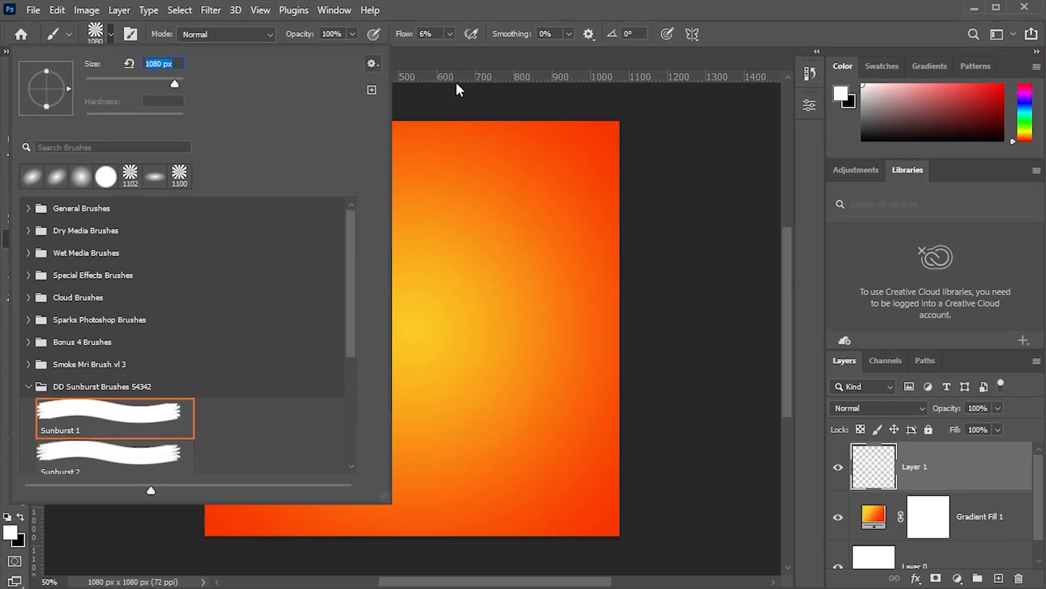
# - Set the brush flow to 35% and stamp the sunburst once at the canvas centre
pyautogui.click(514, 39)
pyautogui.click(450, 34)
pyautogui.moveTo(447, 49)
pyautogui.mouseDown()
pyautogui.moveTo(467, 49)
pyautogui.moveTo(447, 71)
pyautogui.mouseUp()
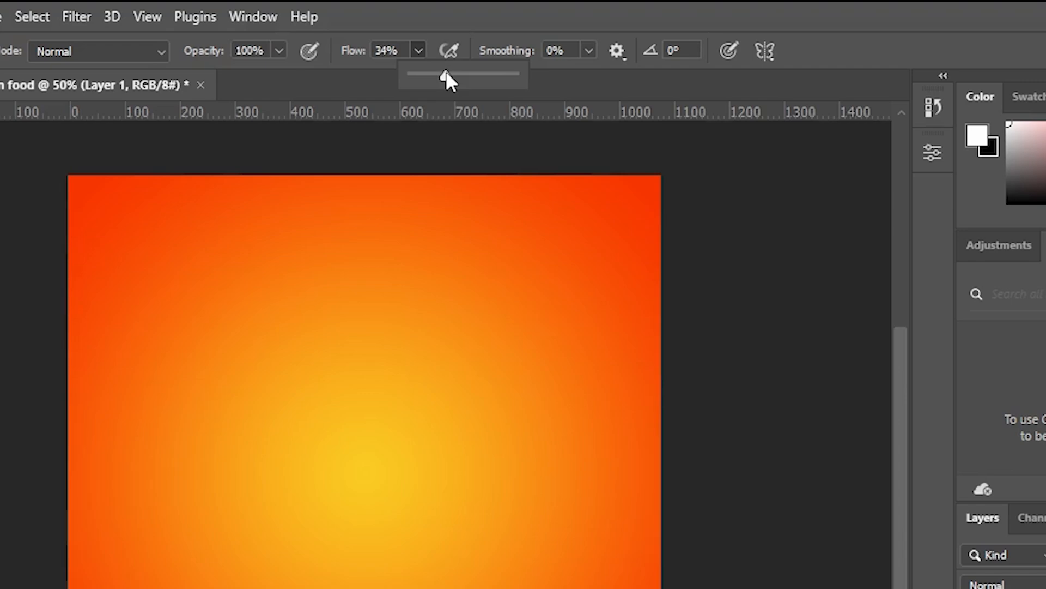
pyautogui.click(416, 46)
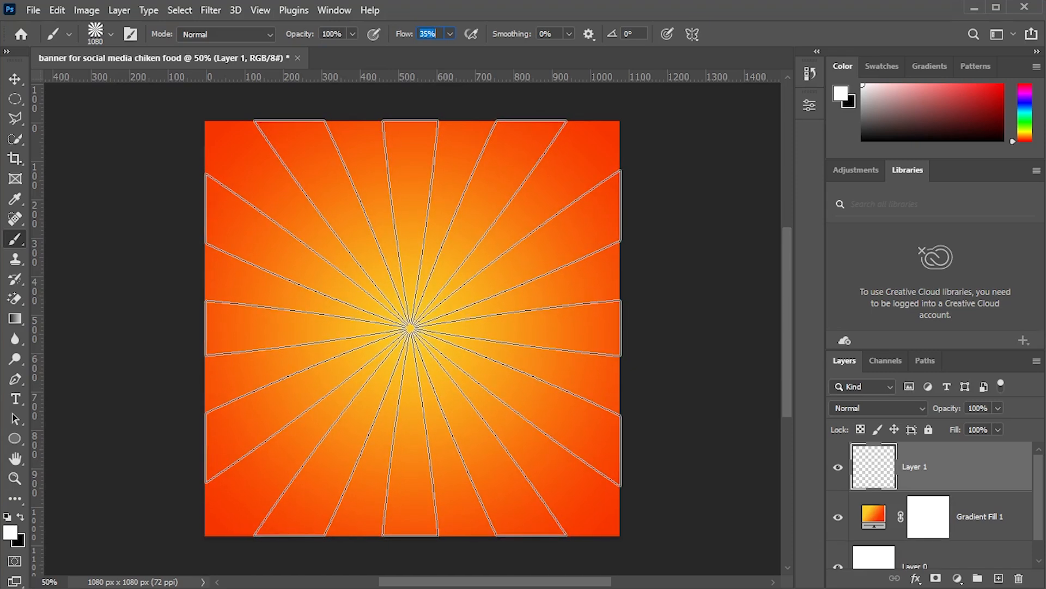
pyautogui.click(410, 327)
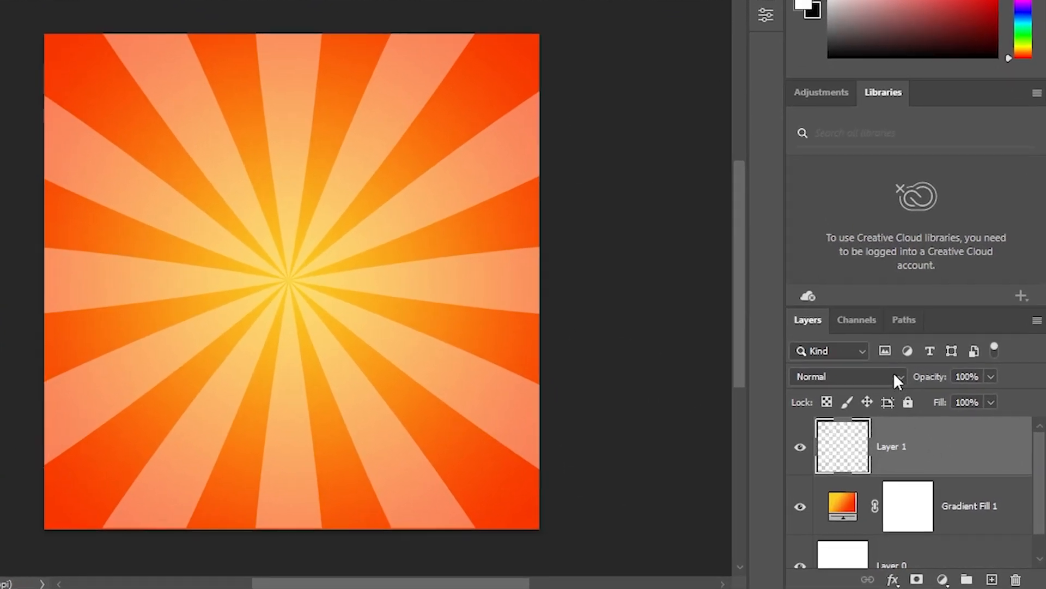
# - Set the sunburst layer's blend mode to Soft Light
pyautogui.click(920, 410)
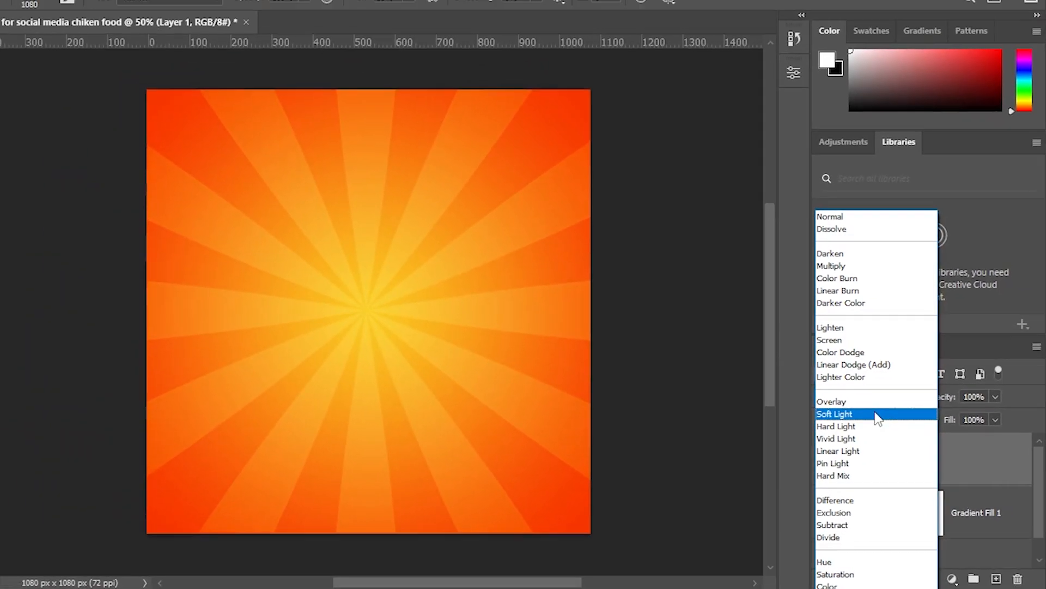
pyautogui.click(818, 385)
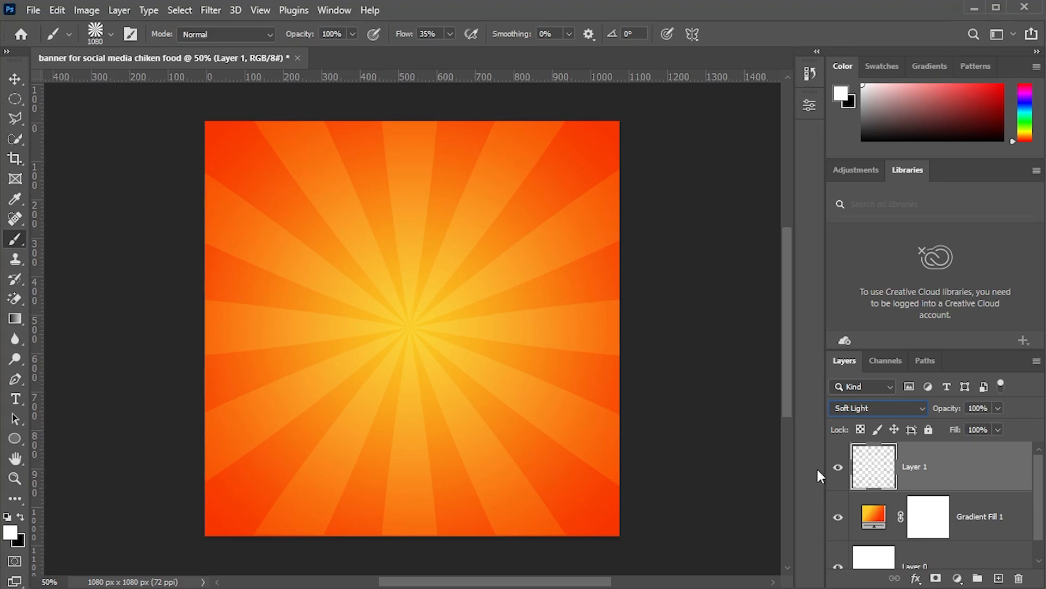
# - Convert the sunburst layer to a Smart Object
pyautogui.press('v')
pyautogui.rightClick(964, 475)
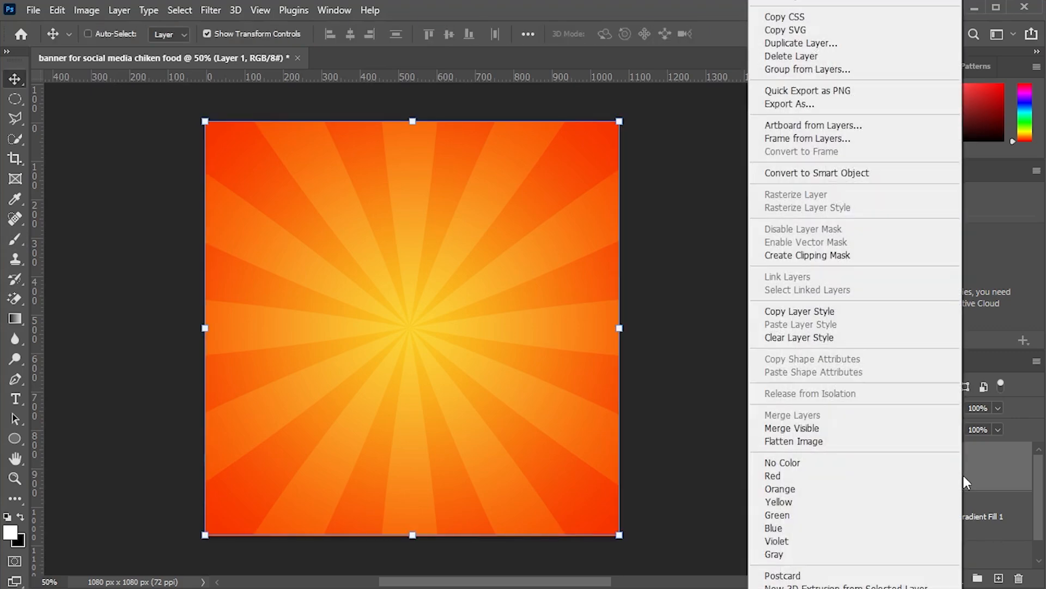
pyautogui.click(851, 173)
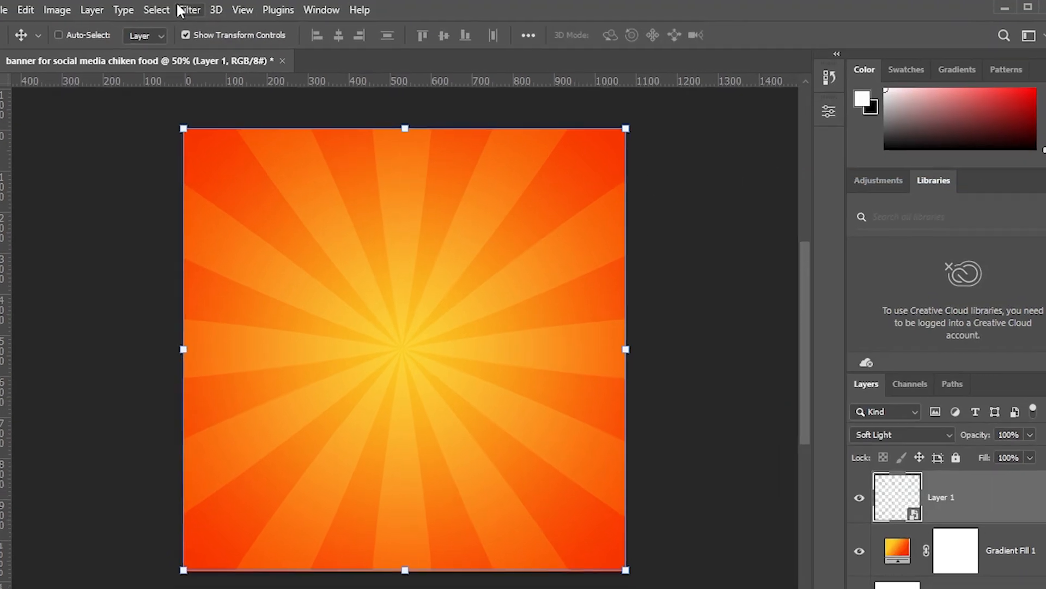
# - Apply a Motion Blur smart filter to the sunburst layer, adjusting its distance and angle
pyautogui.click(185, 10)
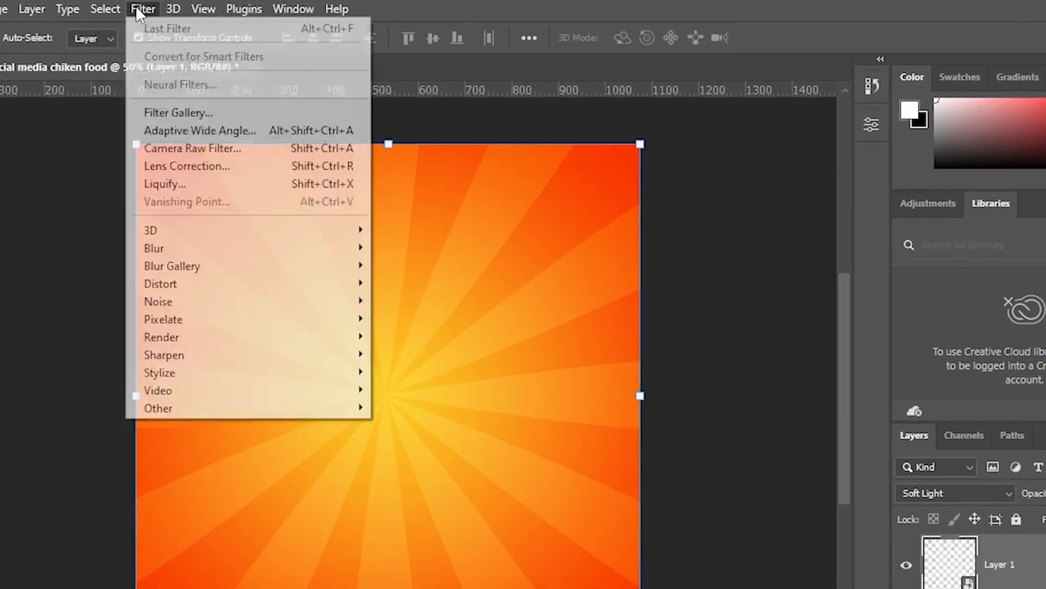
pyautogui.moveTo(388, 236)
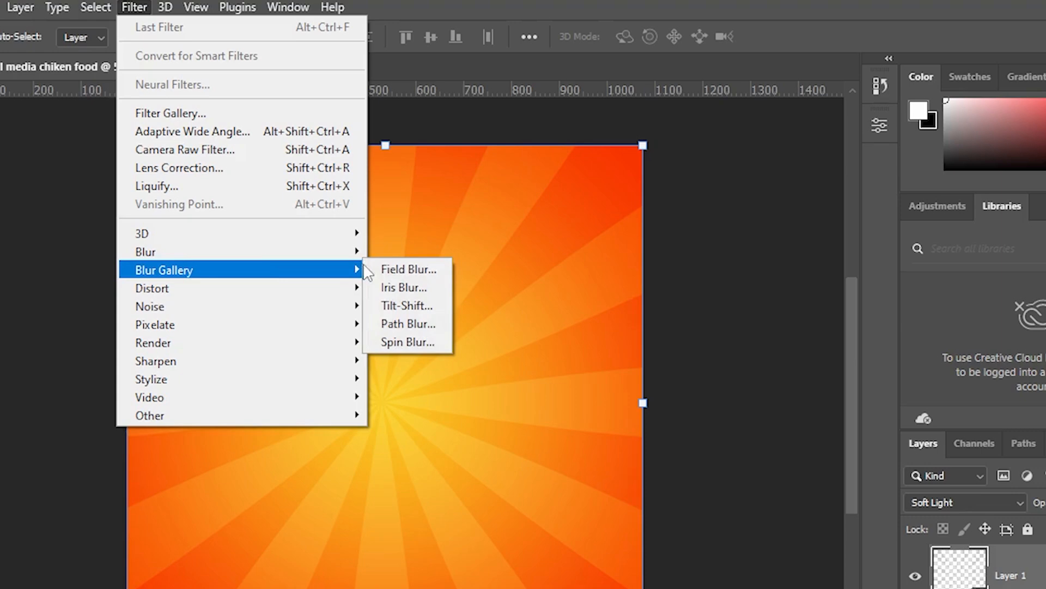
pyautogui.moveTo(317, 257)
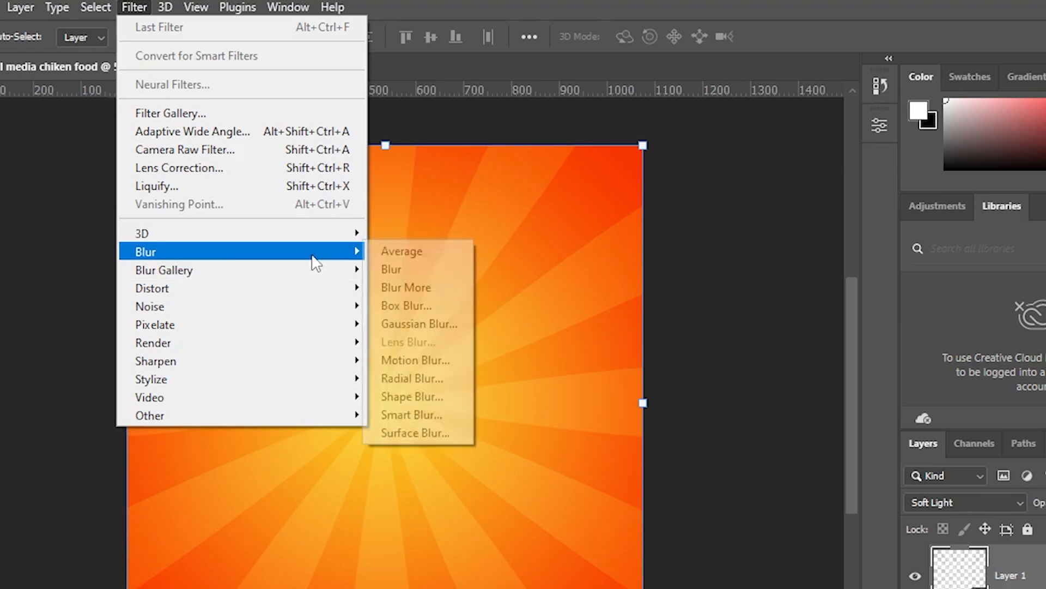
pyautogui.click(442, 357)
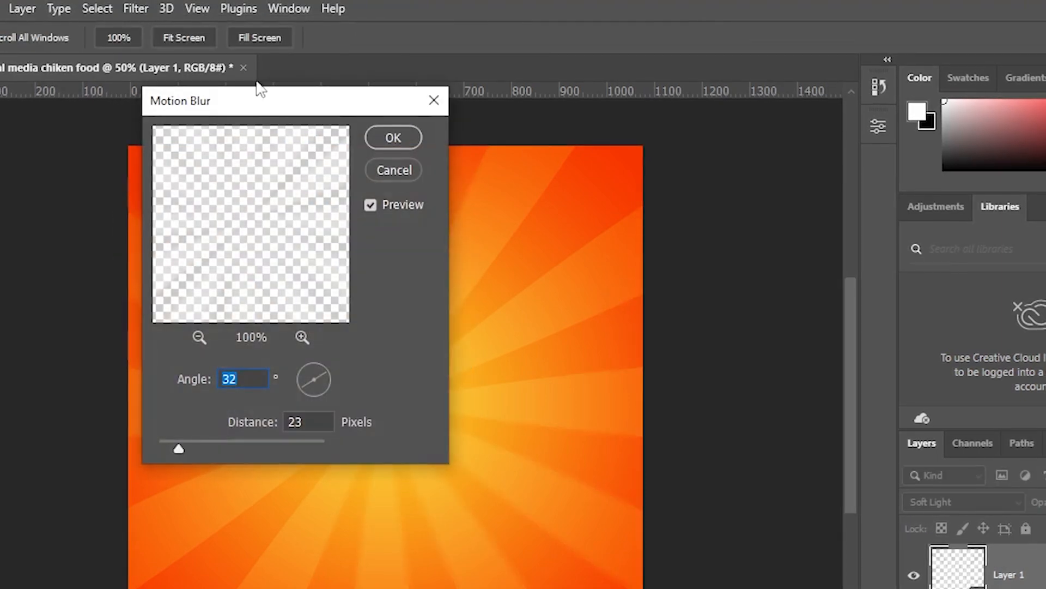
pyautogui.moveTo(253, 103); pyautogui.dragTo(816, 102)
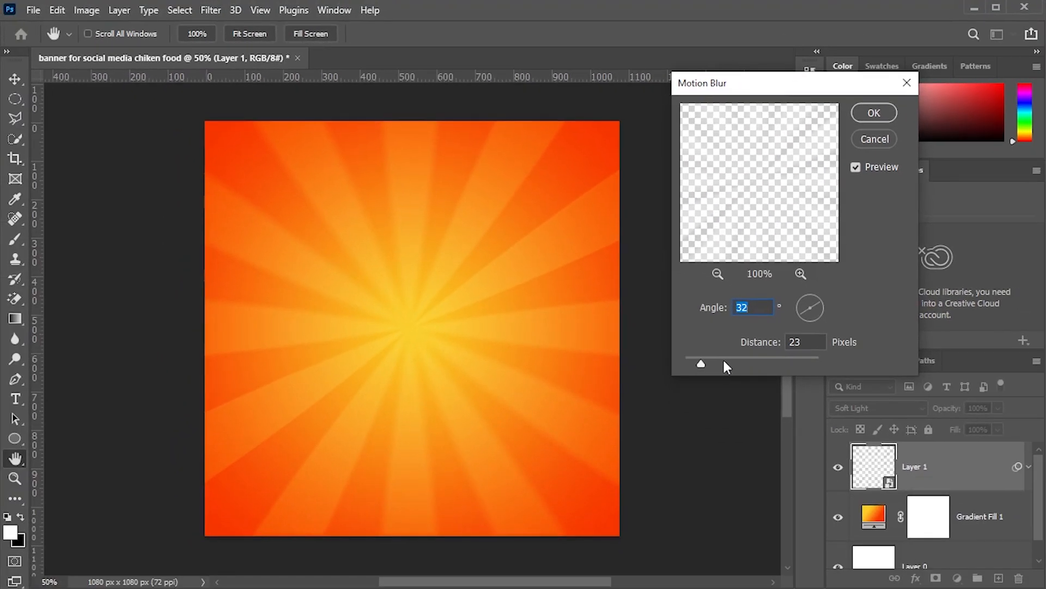
pyautogui.moveTo(711, 363); pyautogui.dragTo(717, 363)
pyautogui.moveTo(817, 309); pyautogui.dragTo(826, 305)
pyautogui.click(874, 113)
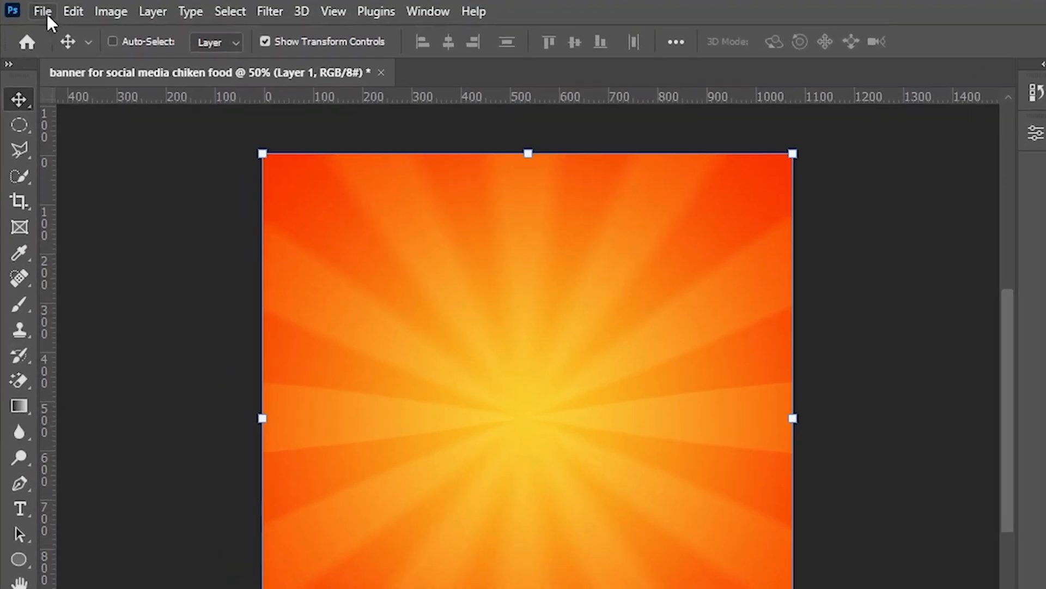
# - Place chips.png from the fast food social media folder as an embedded image
pyautogui.click(33, 10)
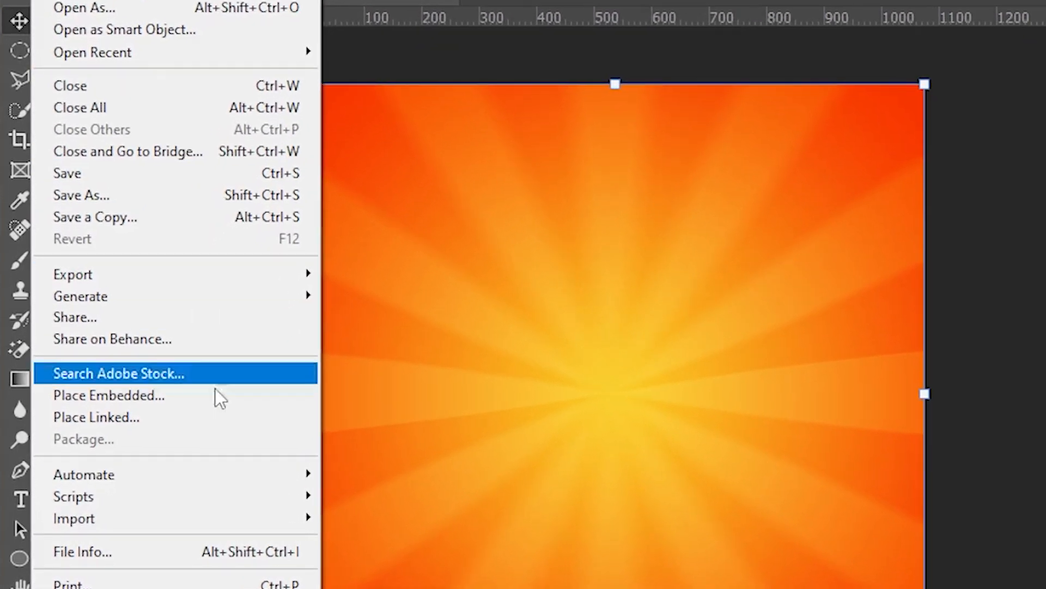
pyautogui.click(215, 401)
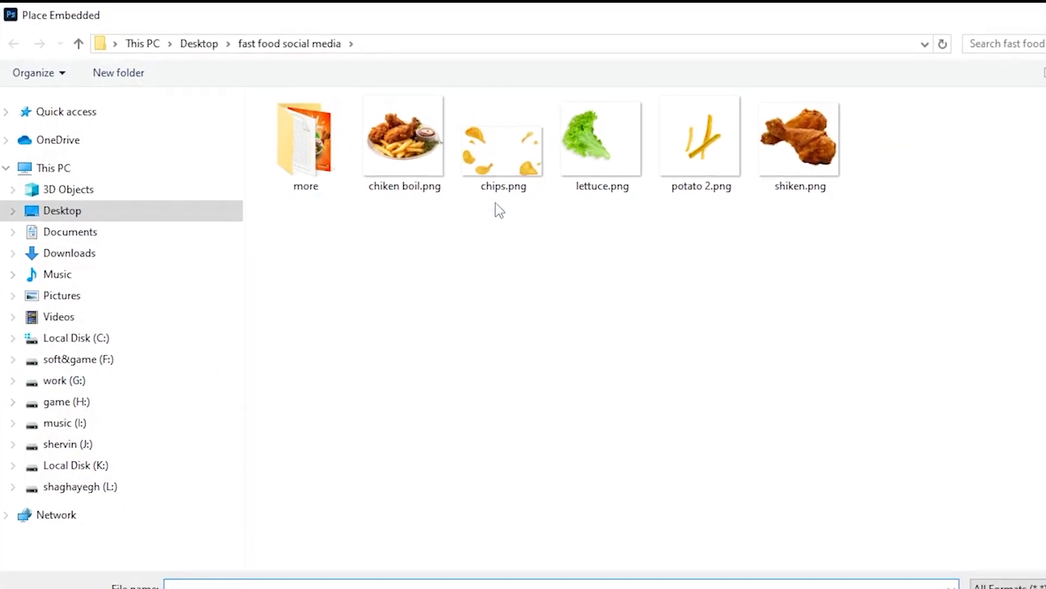
pyautogui.doubleClick(474, 133)
# - Enlarge and position the chips image across the upper part of the canvas and commit the transform
pyautogui.moveTo(451, 322); pyautogui.dragTo(453, 268)
pyautogui.moveTo(561, 363); pyautogui.dragTo(621, 401)
pyautogui.moveTo(575, 372); pyautogui.dragTo(515, 310)
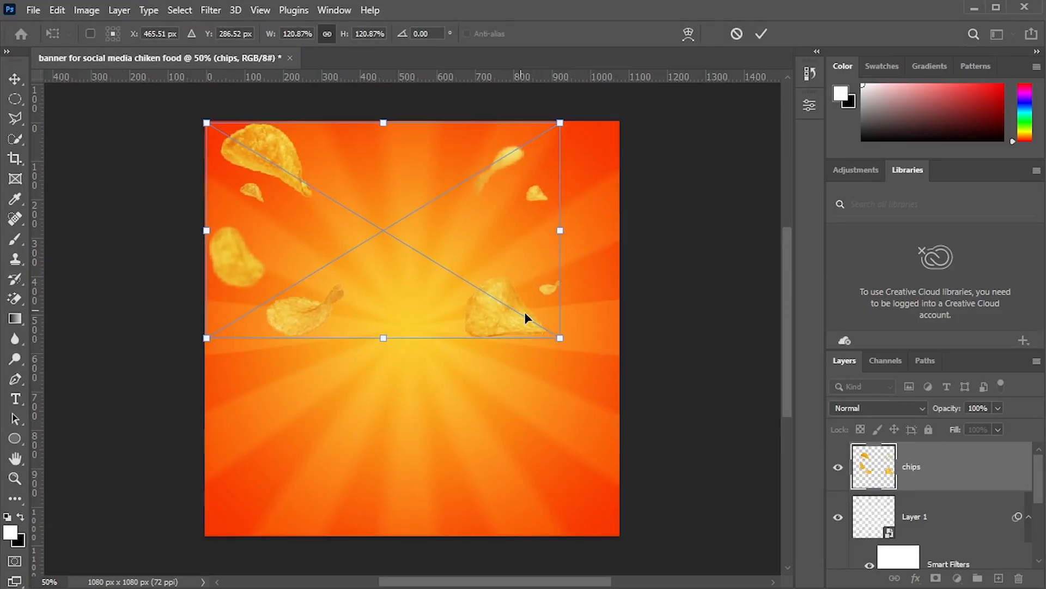
pyautogui.moveTo(563, 340); pyautogui.dragTo(620, 389)
pyautogui.moveTo(548, 352); pyautogui.dragTo(547, 374)
pyautogui.moveTo(205, 399); pyautogui.dragTo(187, 410)
pyautogui.moveTo(359, 363)
pyautogui.mouseDown()
pyautogui.moveTo(362, 349)
pyautogui.moveTo(373, 357)
pyautogui.mouseUp()
pyautogui.press('Return')
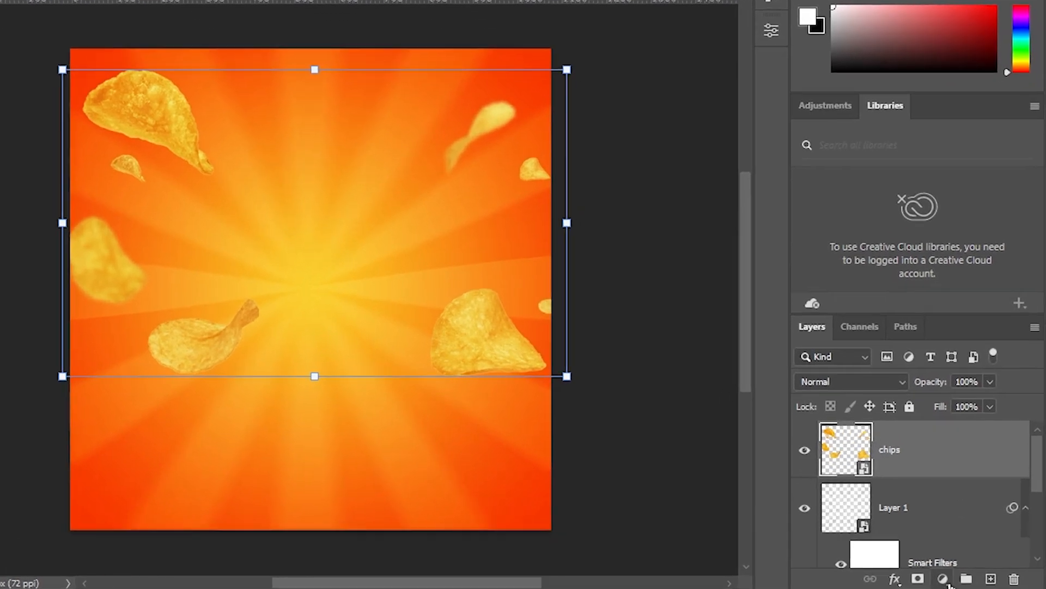
# - Add a Curves adjustment clipped to the chips layer, pulling the curve down to darken the midtones
pyautogui.click(957, 578)
pyautogui.click(967, 356)
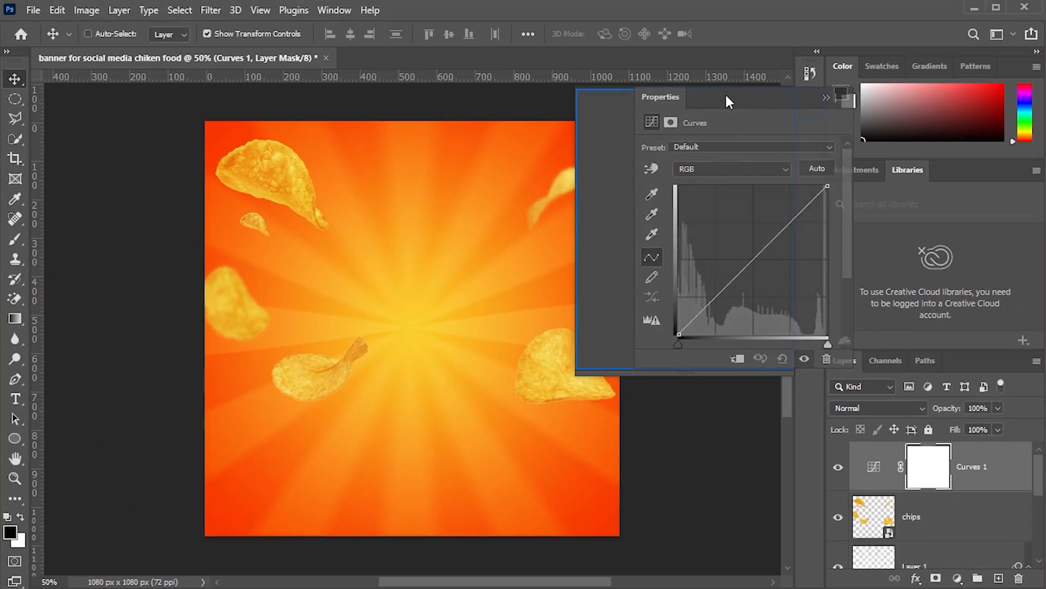
pyautogui.moveTo(726, 97); pyautogui.dragTo(726, 97)
pyautogui.moveTo(687, 269); pyautogui.dragTo(742, 268)
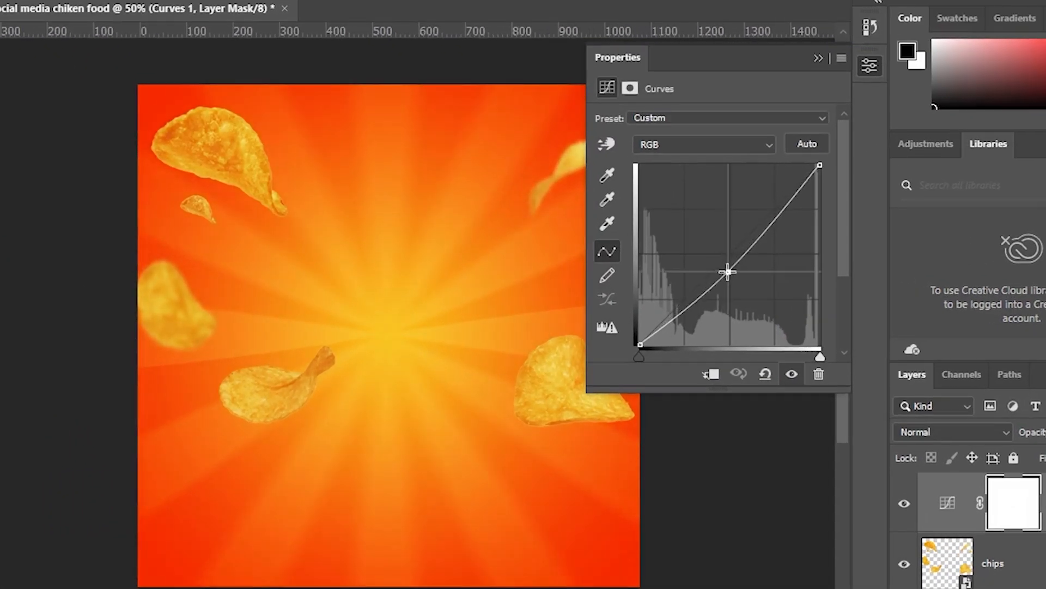
pyautogui.click(712, 375)
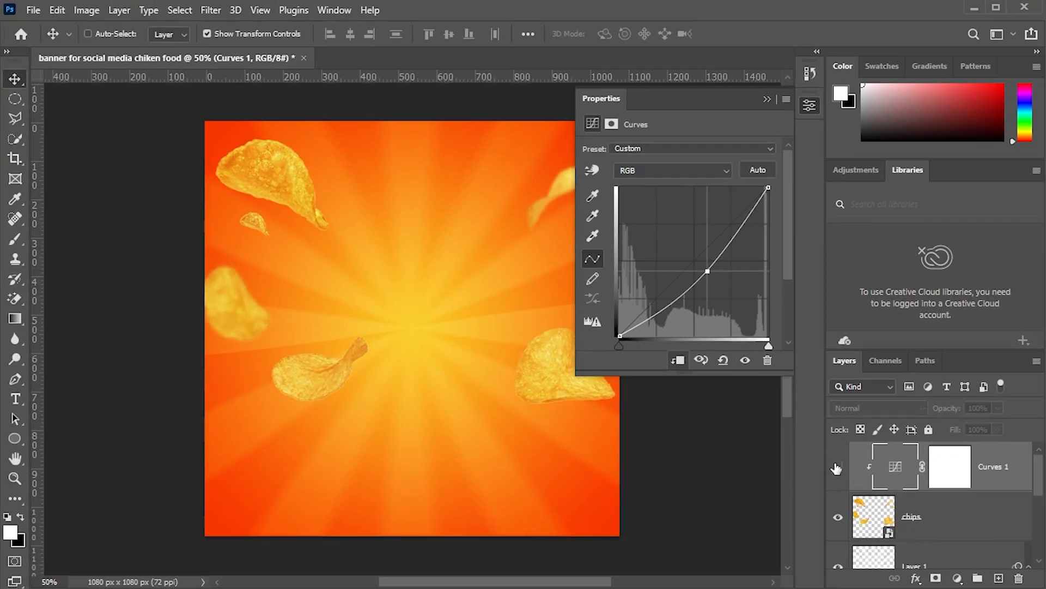
pyautogui.click(904, 503)
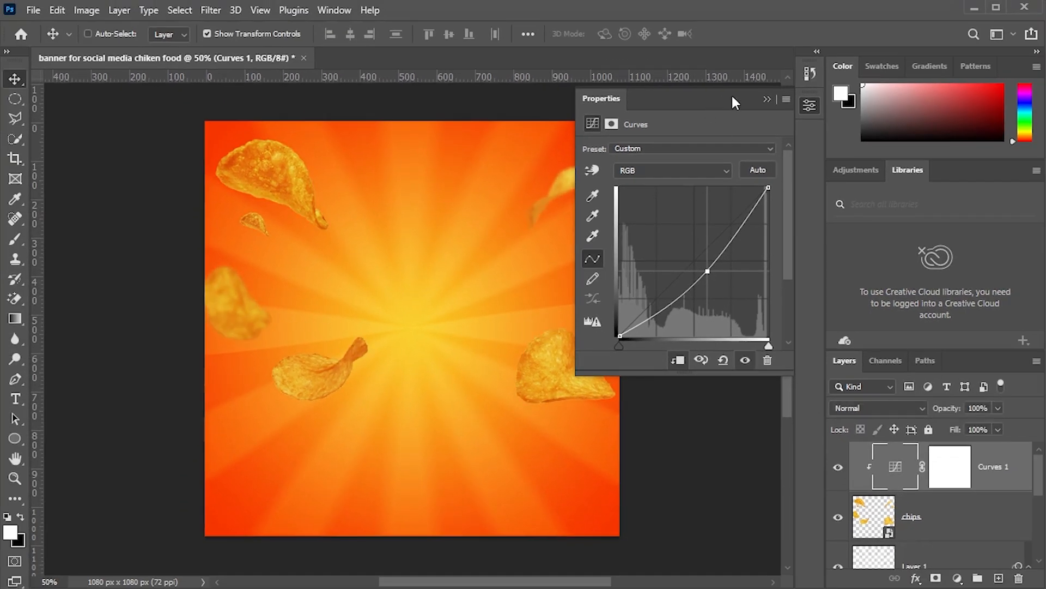
# - Place chiken boil.png from the same folder as an embedded image
pyautogui.click(768, 100)
pyautogui.click(1000, 502)
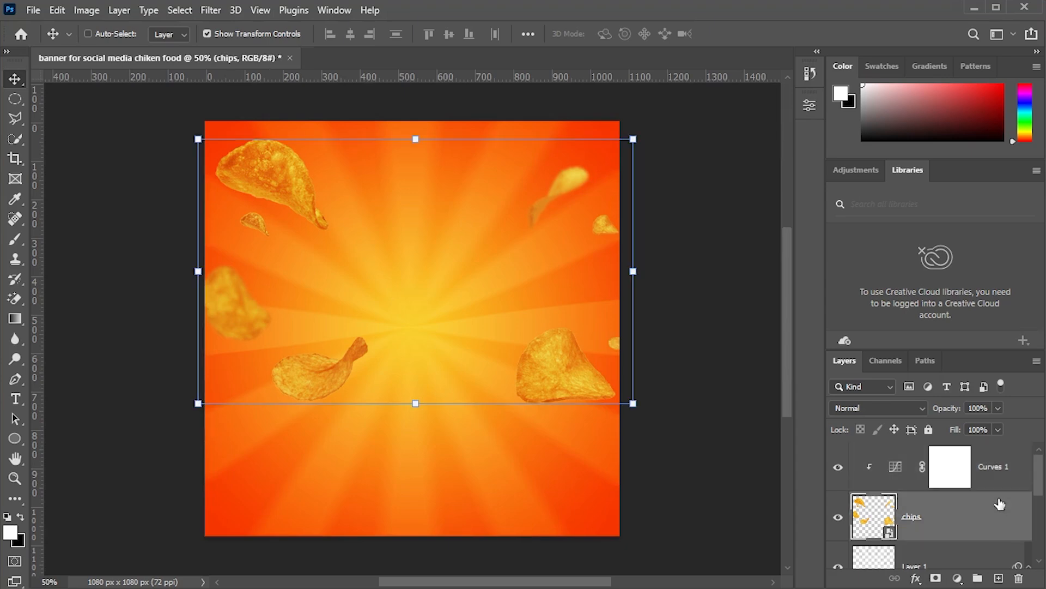
pyautogui.click(1009, 462)
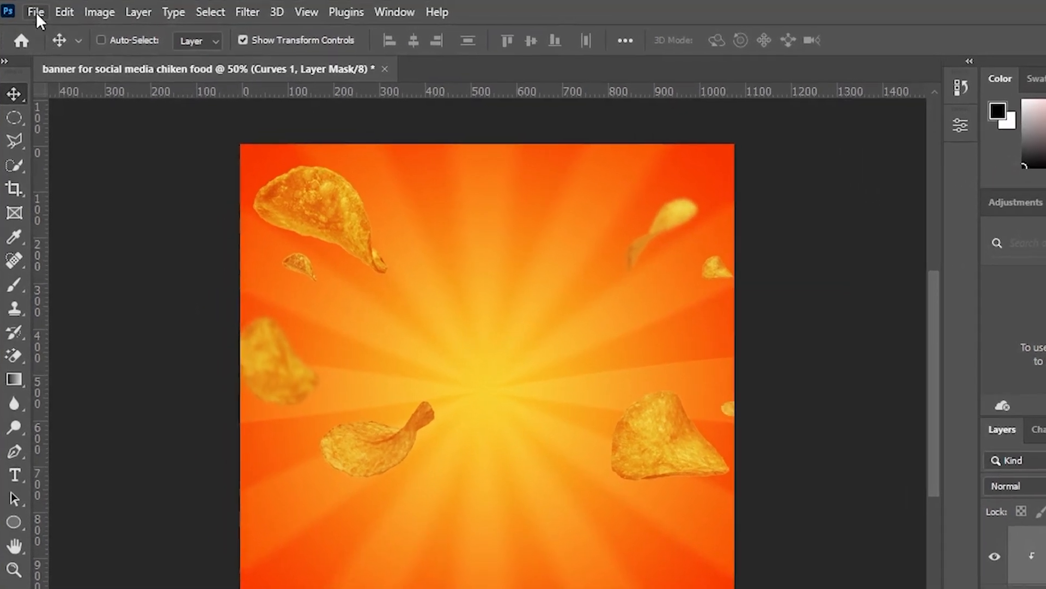
pyautogui.click(36, 12)
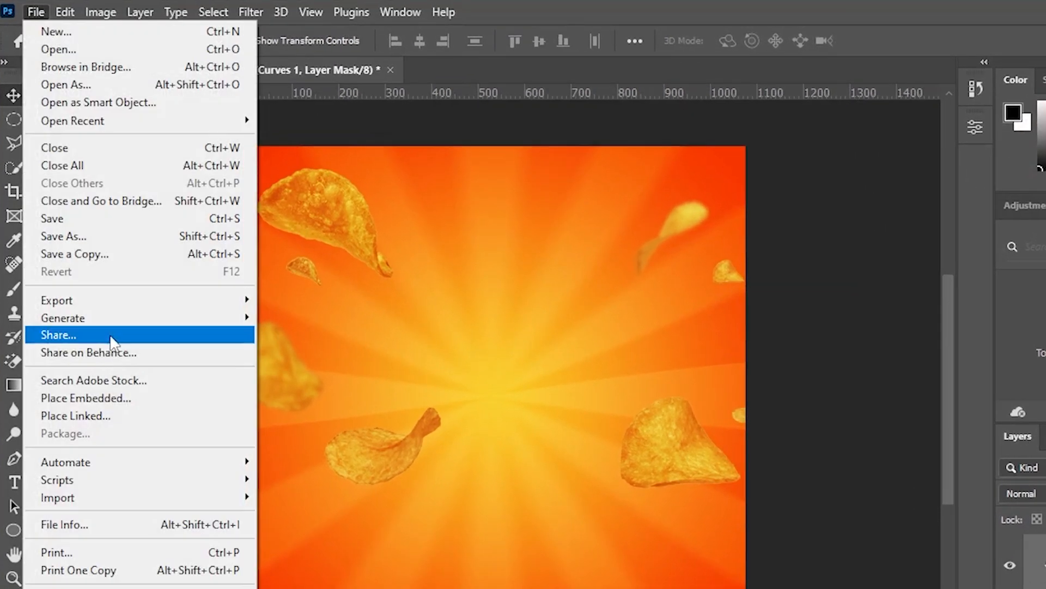
pyautogui.click(117, 397)
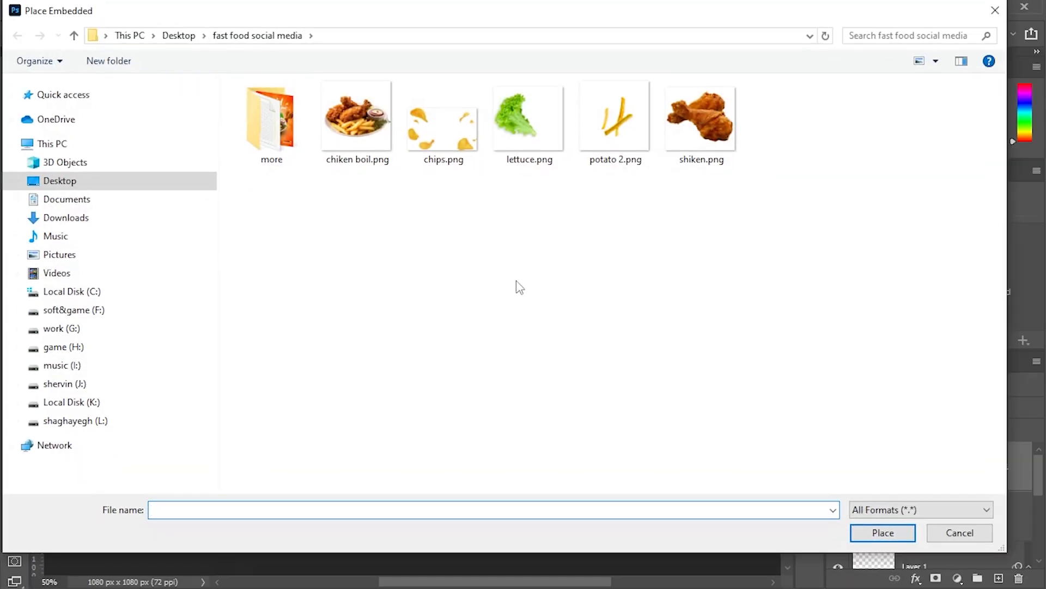
pyautogui.doubleClick(380, 127)
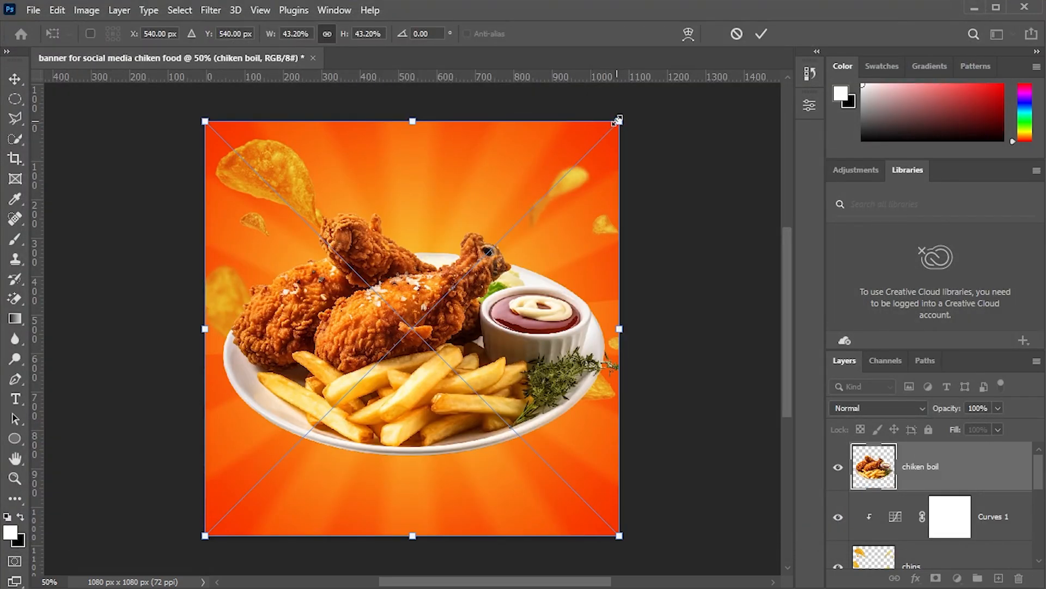
# - Scale the chicken plate image down to about 29% and center it on the canvas, then commit the transform
pyautogui.moveTo(618, 121); pyautogui.dragTo(487, 253)
pyautogui.moveTo(414, 362); pyautogui.dragTo(485, 316)
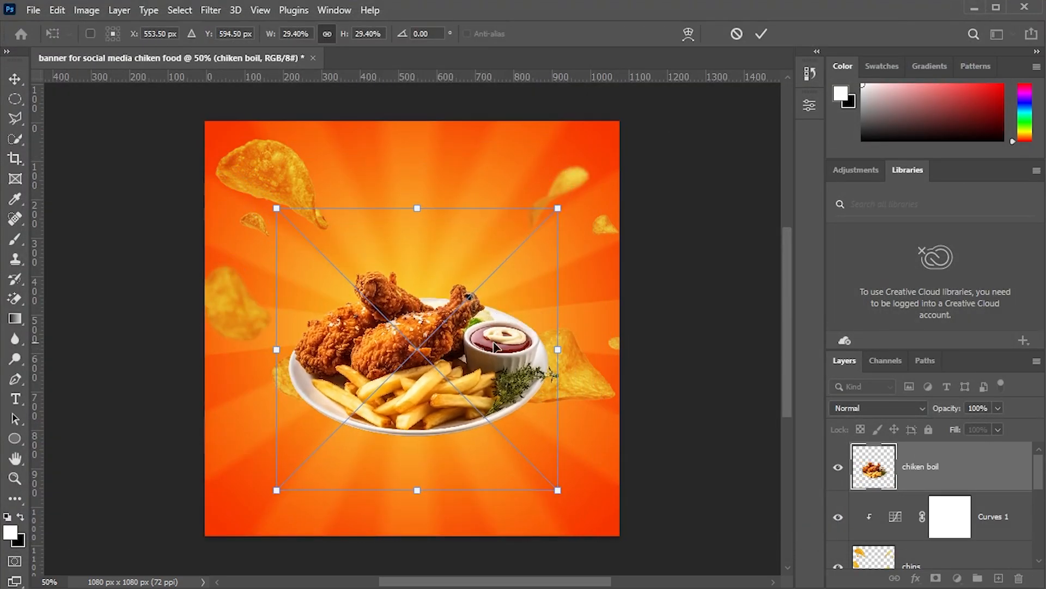
pyautogui.press('Return')
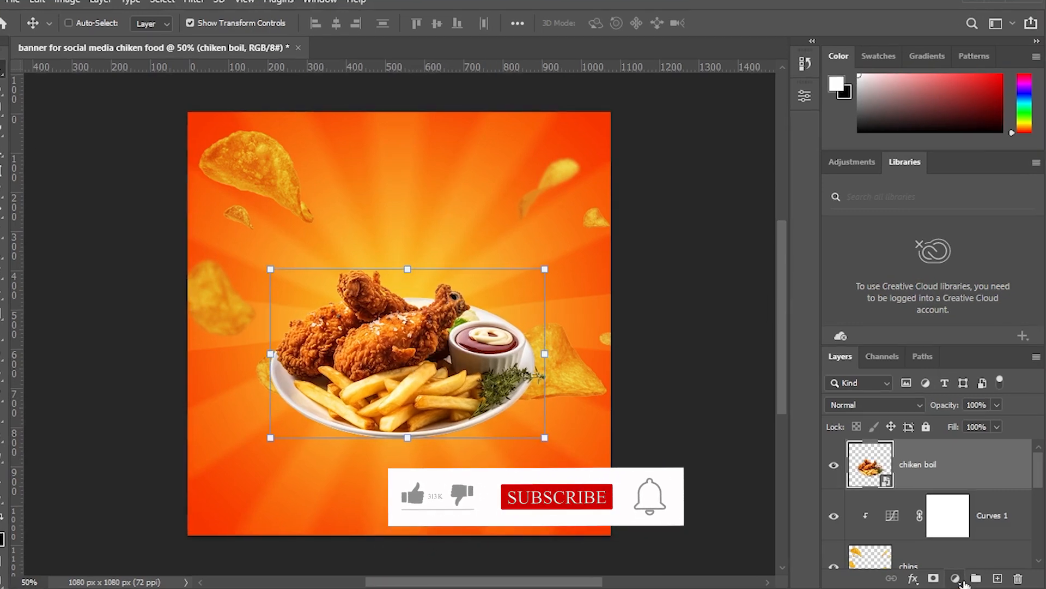
# - Add a Curves adjustment clipped to the chicken plate, bending it into an S-curve to boost contrast
pyautogui.click(957, 577)
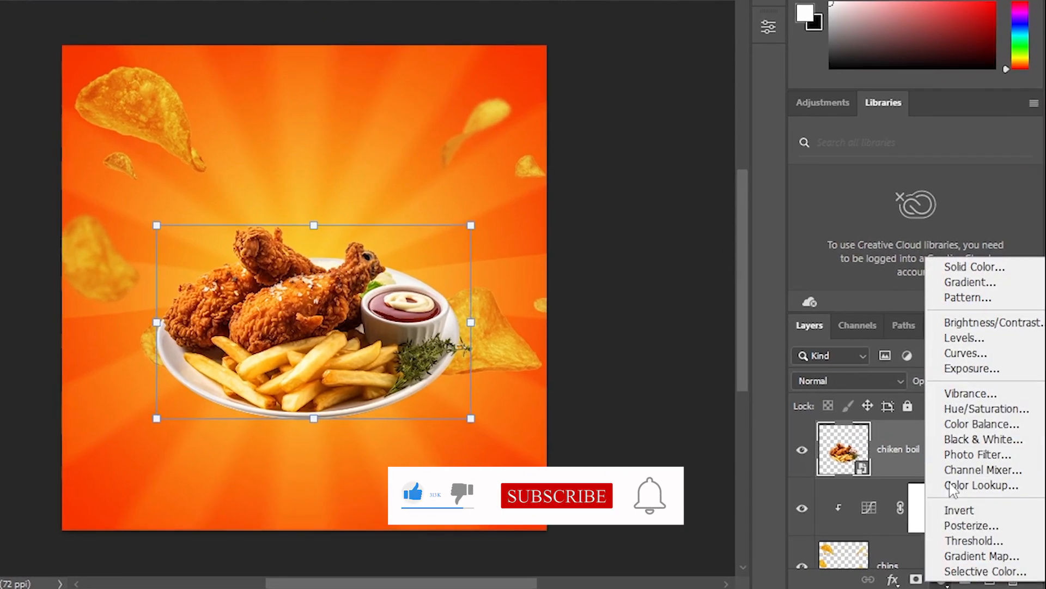
pyautogui.click(965, 352)
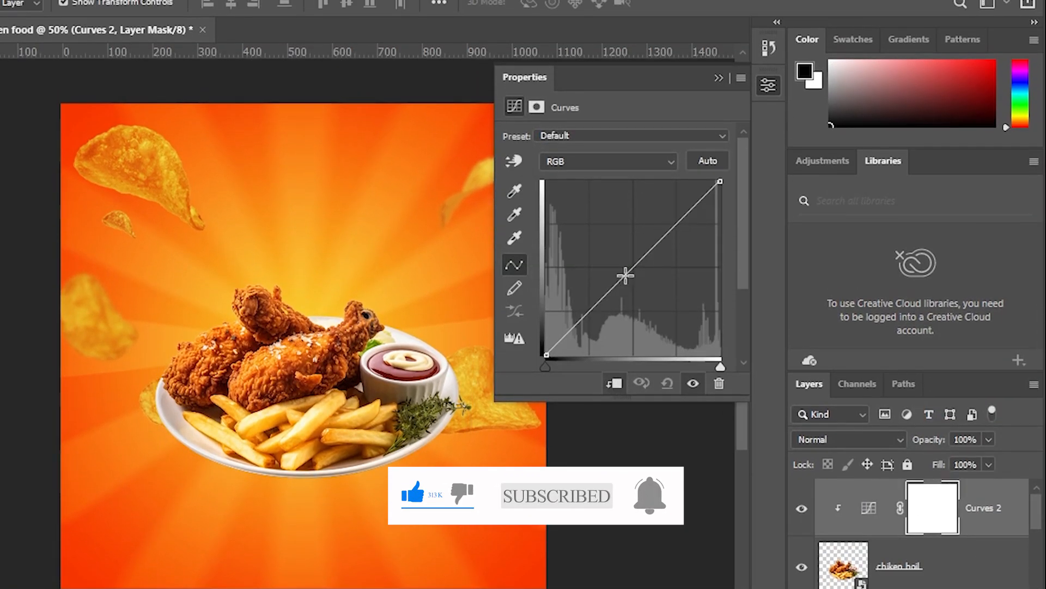
pyautogui.moveTo(626, 277); pyautogui.dragTo(636, 288)
pyautogui.moveTo(664, 249); pyautogui.dragTo(674, 235)
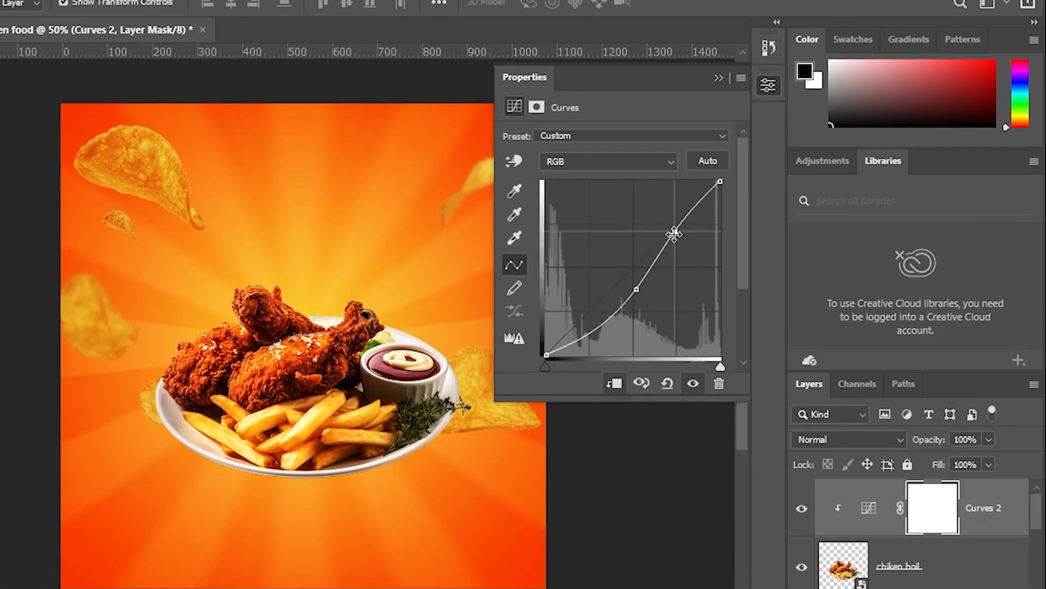
pyautogui.moveTo(605, 324)
pyautogui.mouseDown()
pyautogui.moveTo(611, 317)
pyautogui.moveTo(578, 312)
pyautogui.moveTo(591, 320)
pyautogui.mouseUp()
pyautogui.moveTo(636, 288); pyautogui.dragTo(640, 285)
pyautogui.click(804, 515)
pyautogui.click(805, 516)
pyautogui.click(805, 516)
pyautogui.click(804, 516)
pyautogui.click(804, 506)
pyautogui.click(803, 508)
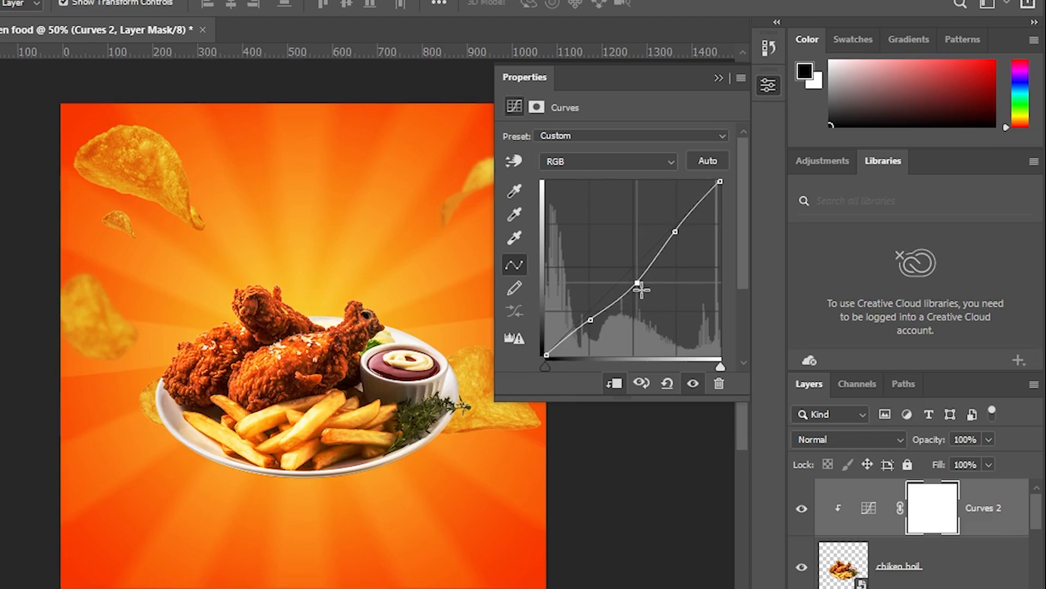
pyautogui.click(806, 507)
pyautogui.click(806, 507)
pyautogui.click(718, 78)
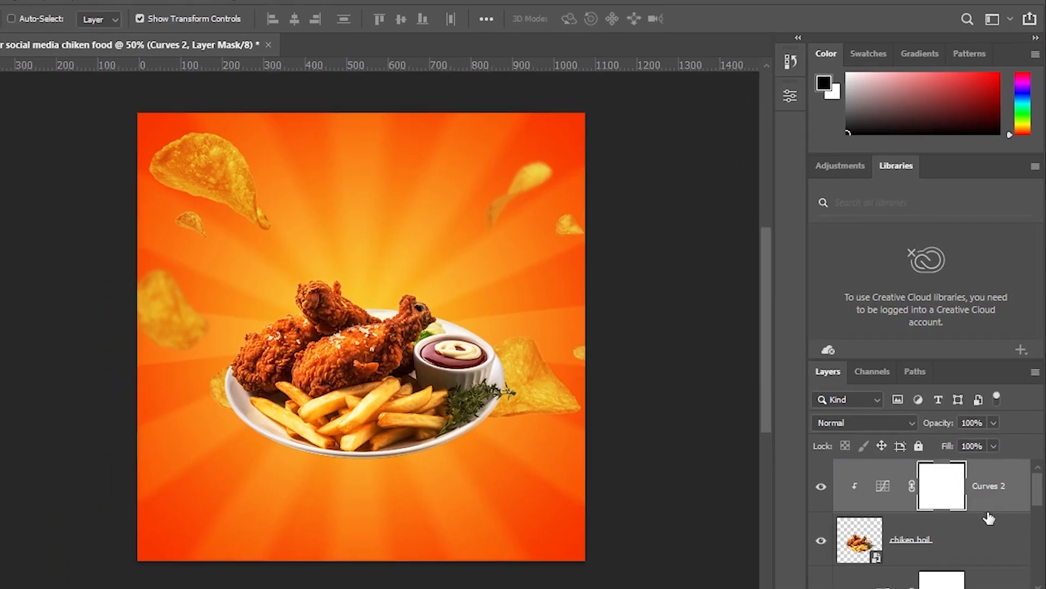
# - Add a new empty layer beneath the chicken plate layer
pyautogui.click(1013, 567)
pyautogui.scroll(-1, 1018, 567)
pyautogui.click(1023, 512)
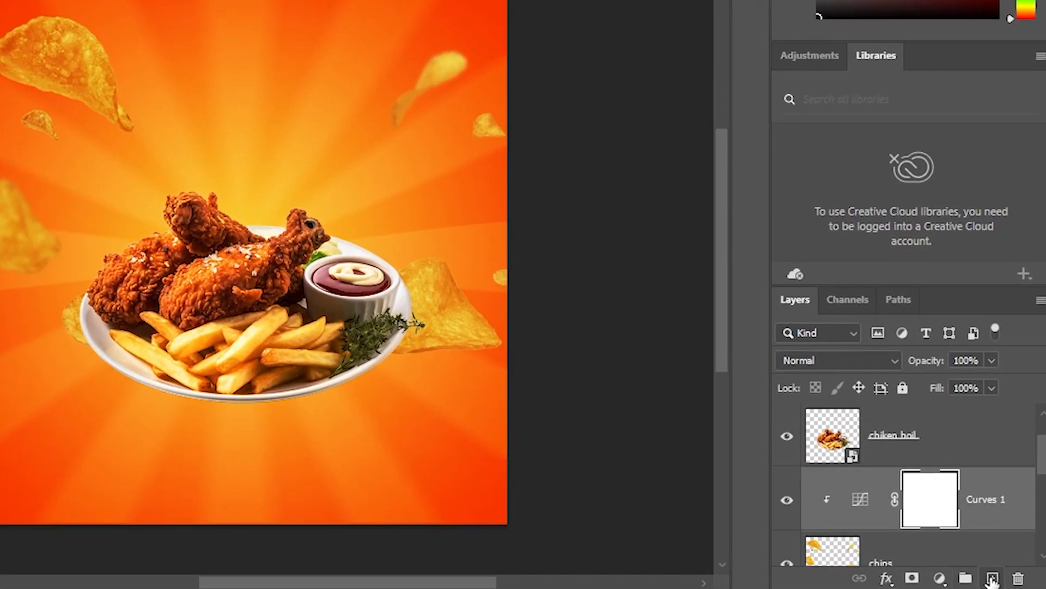
pyautogui.click(997, 578)
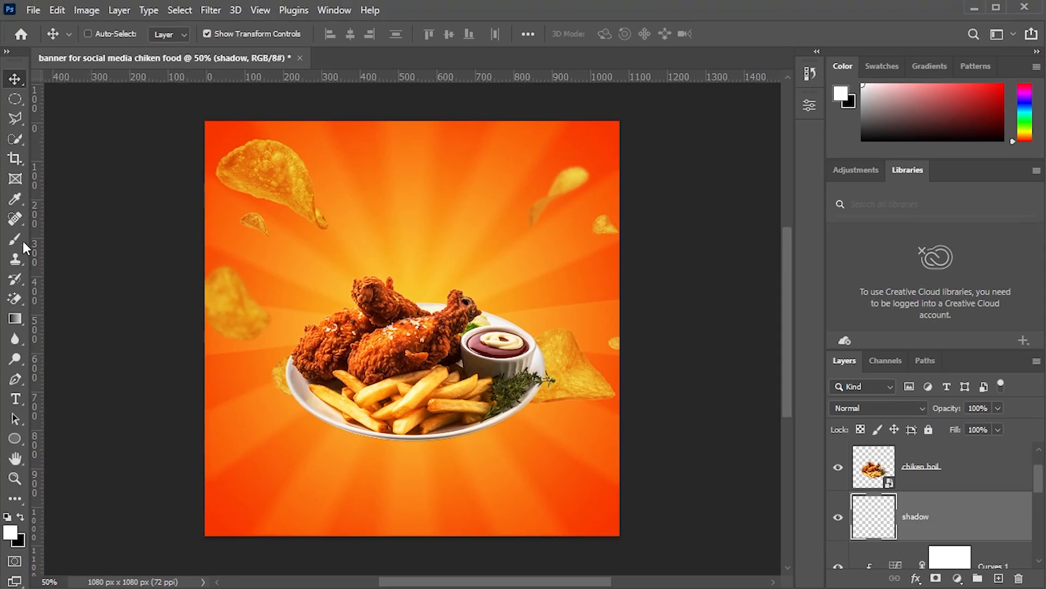
# - Pick the Brush tool with the Soft Round tip at 0% hardness and flatten its roundness into an ellipse
pyautogui.click(21, 240)
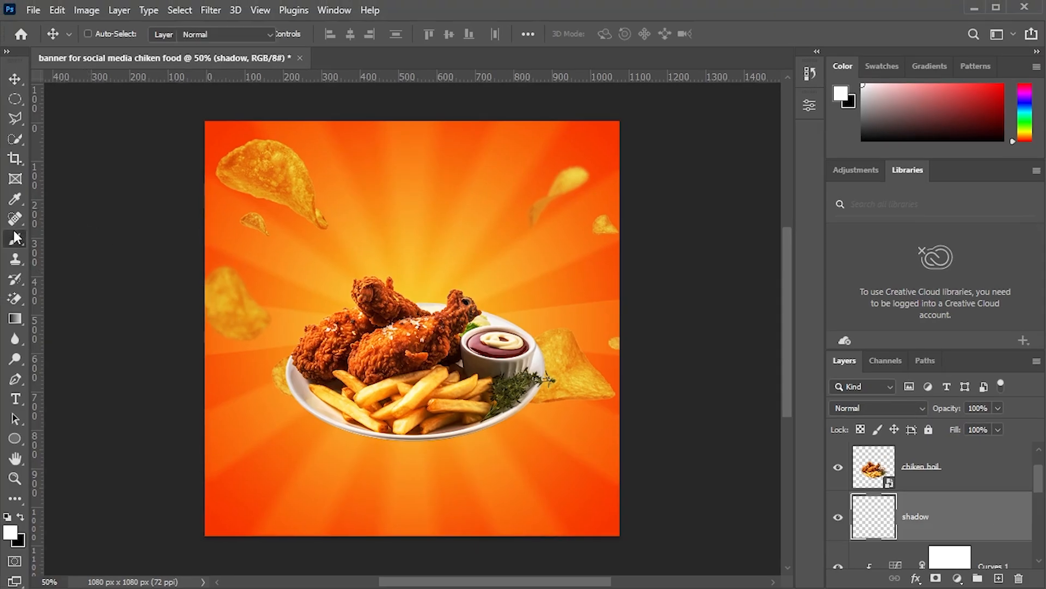
pyautogui.click(95, 34)
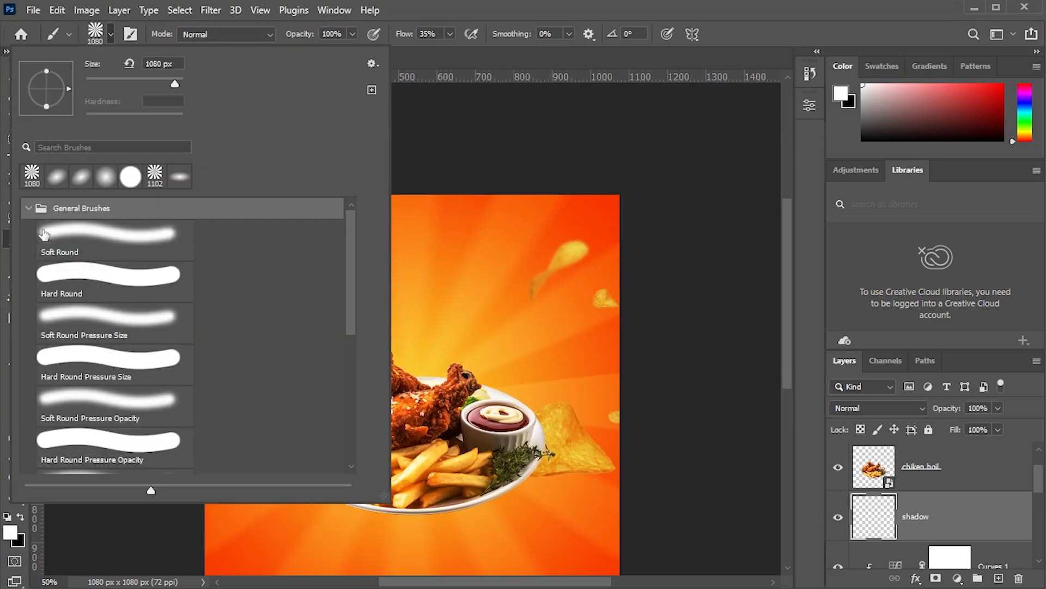
pyautogui.click(63, 250)
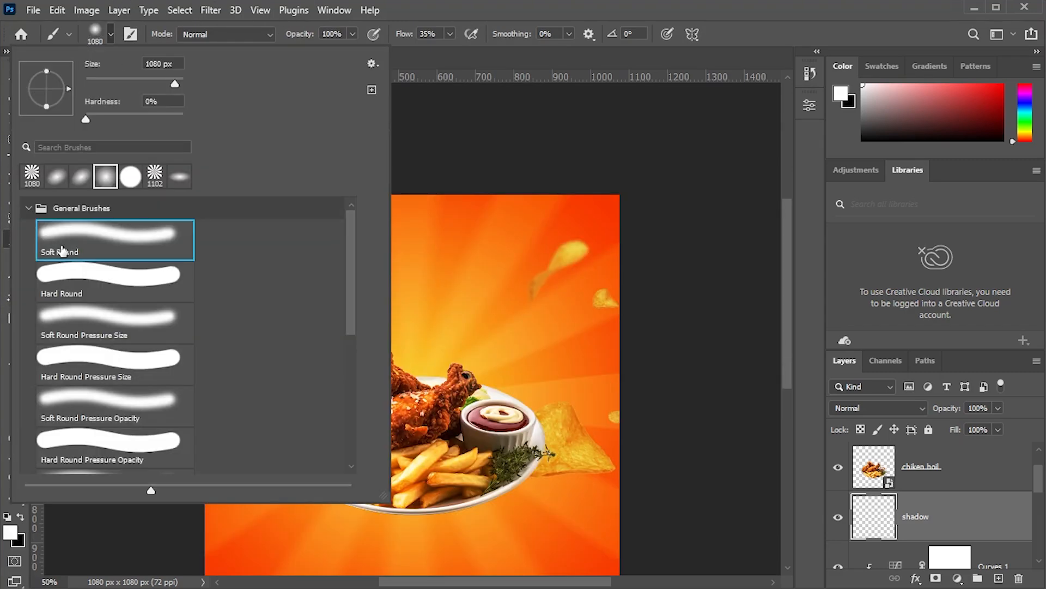
pyautogui.click(111, 33)
pyautogui.scroll(-4, 491, 273)
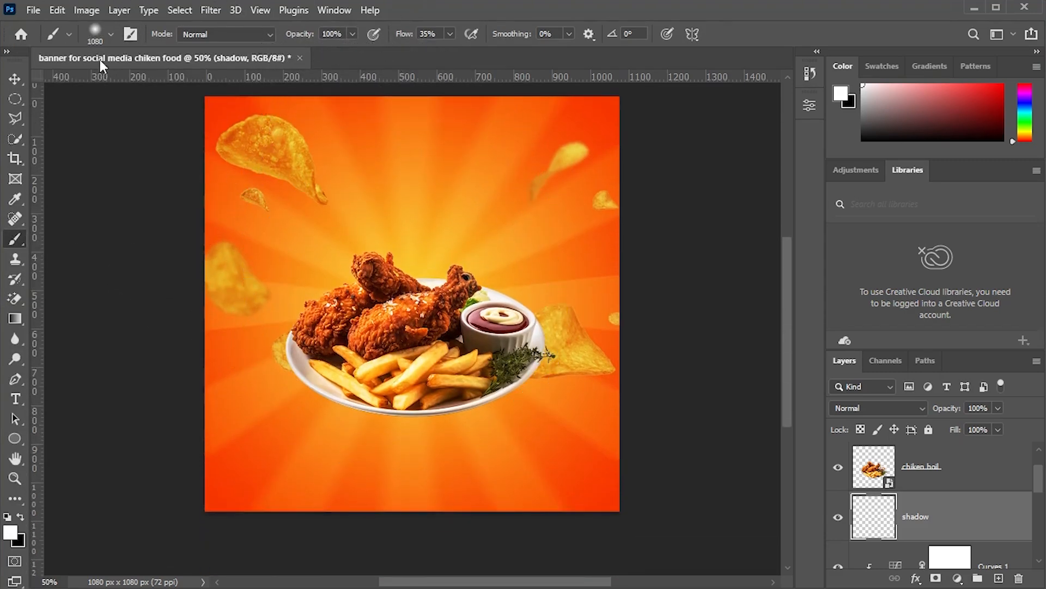
pyautogui.click(96, 34)
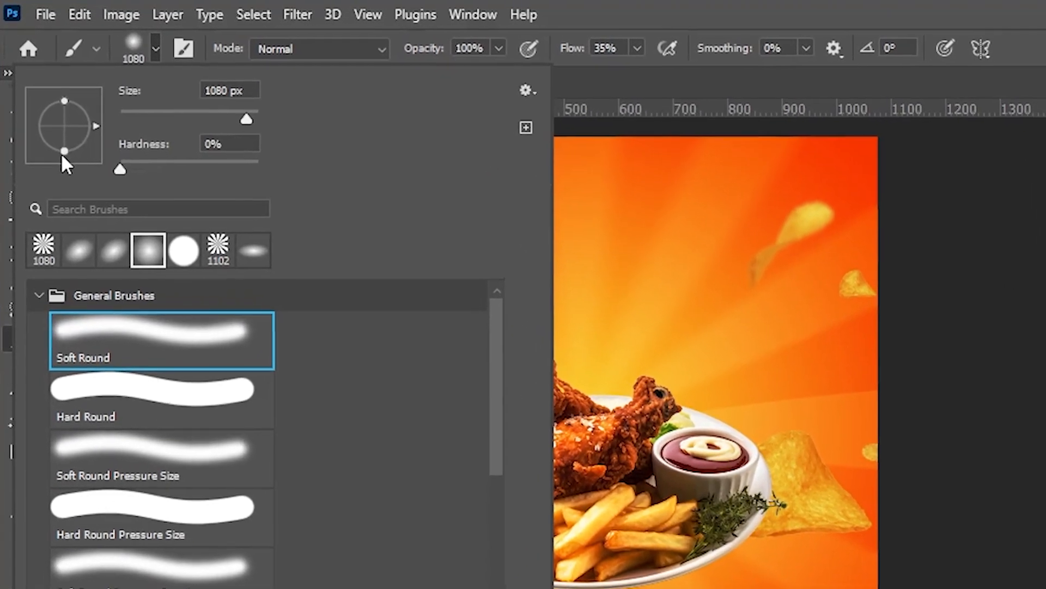
pyautogui.moveTo(43, 105); pyautogui.dragTo(43, 94)
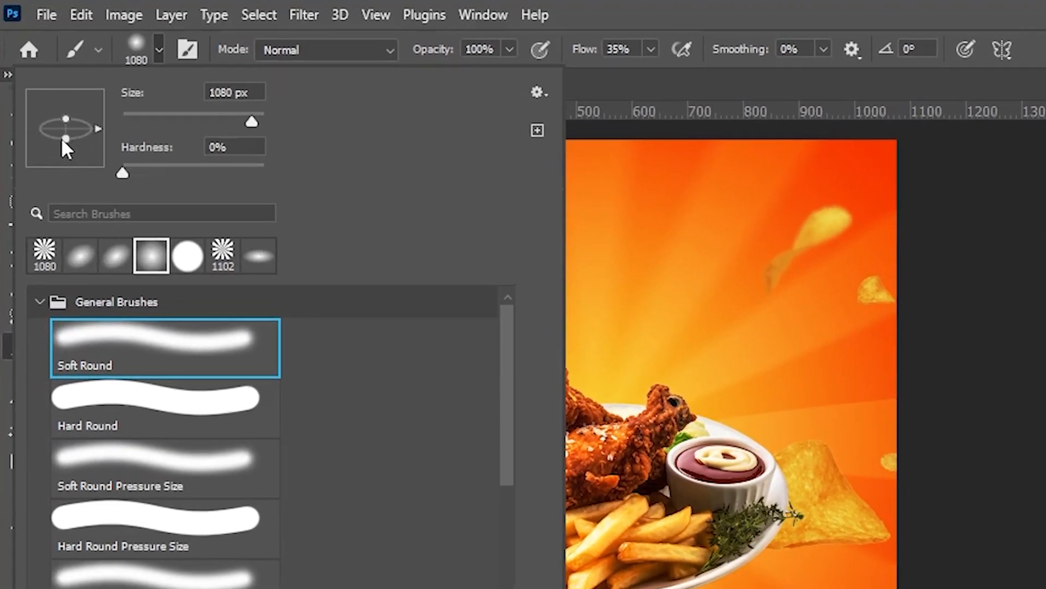
pyautogui.moveTo(61, 137); pyautogui.dragTo(61, 134)
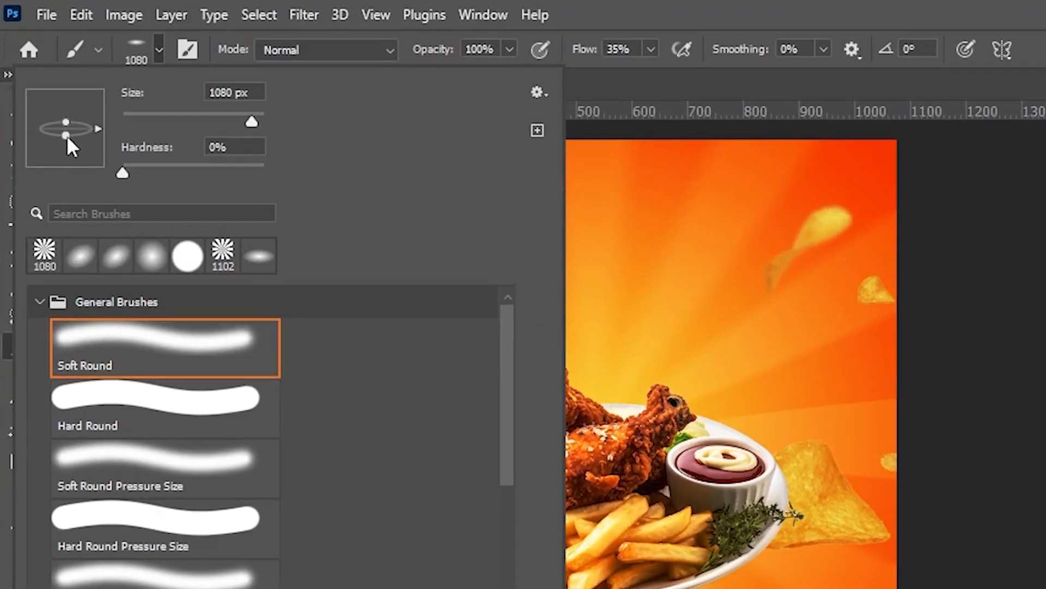
pyautogui.click(148, 51)
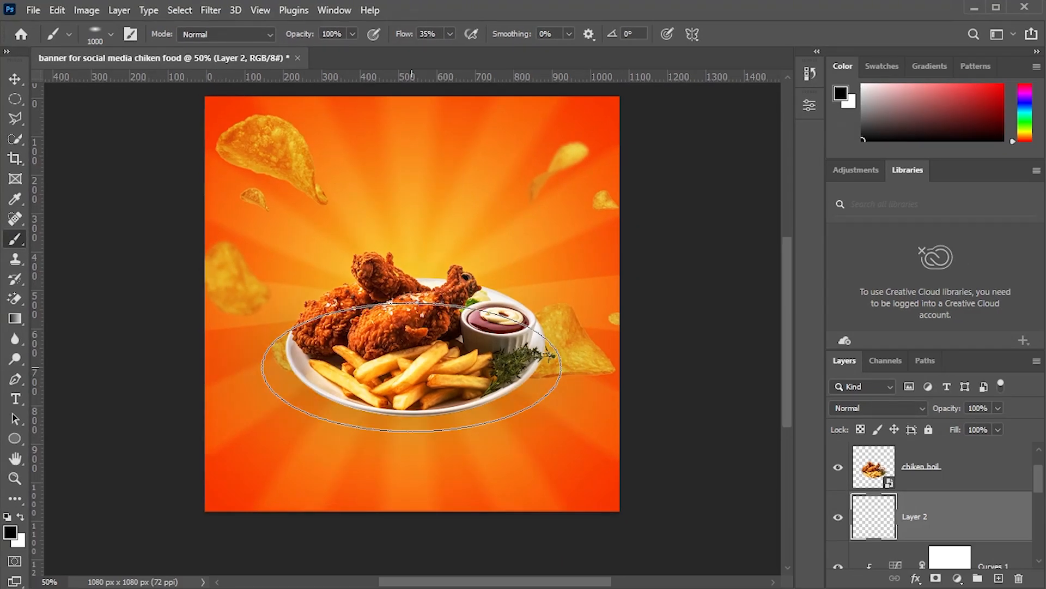
# - Paint a soft black elliptical shadow under the plate with a smaller brush, toggling the shadow layer to compare
pyautogui.click(412, 367)
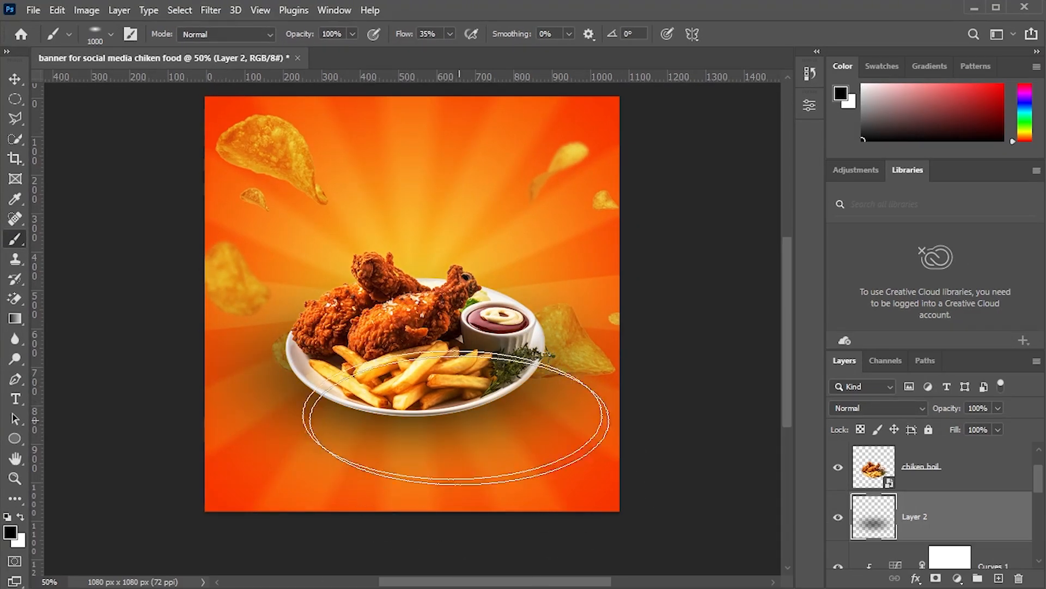
pyautogui.click(417, 404)
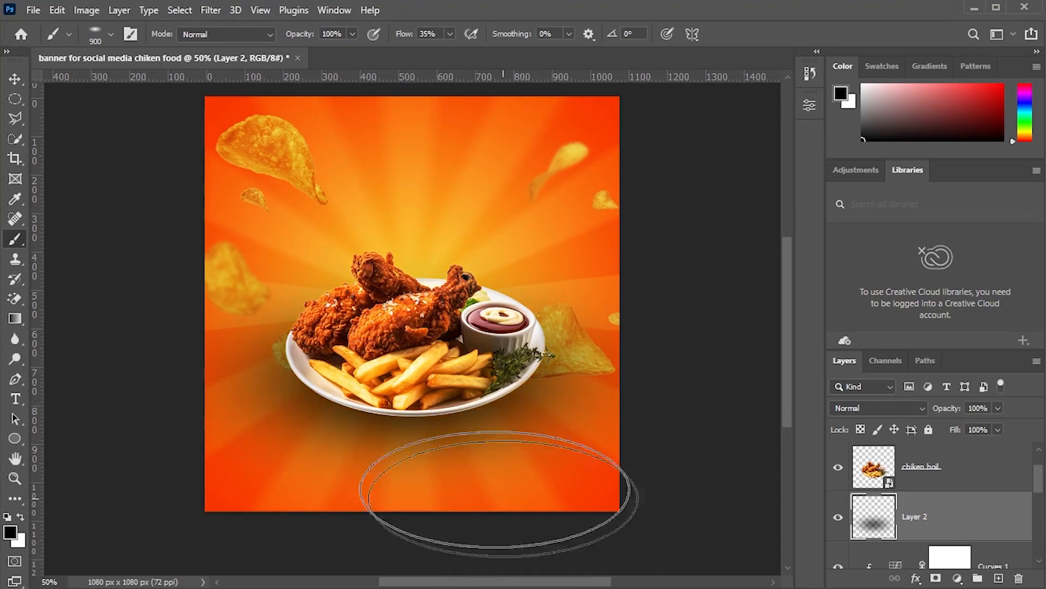
pyautogui.press('[')
pyautogui.press('[')
pyautogui.press('[')
pyautogui.press('[')
pyautogui.press('[')
pyautogui.press('[')
pyautogui.press('[')
pyautogui.press('[')
pyautogui.press('[')
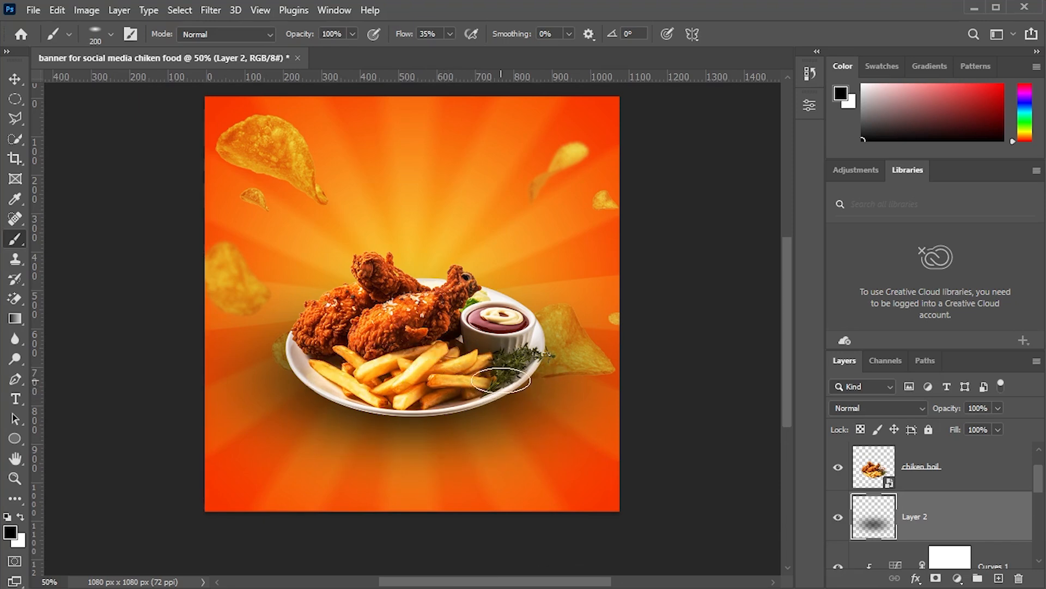
pyautogui.moveTo(484, 401)
pyautogui.mouseDown()
pyautogui.moveTo(398, 397)
pyautogui.moveTo(313, 356)
pyautogui.mouseUp()
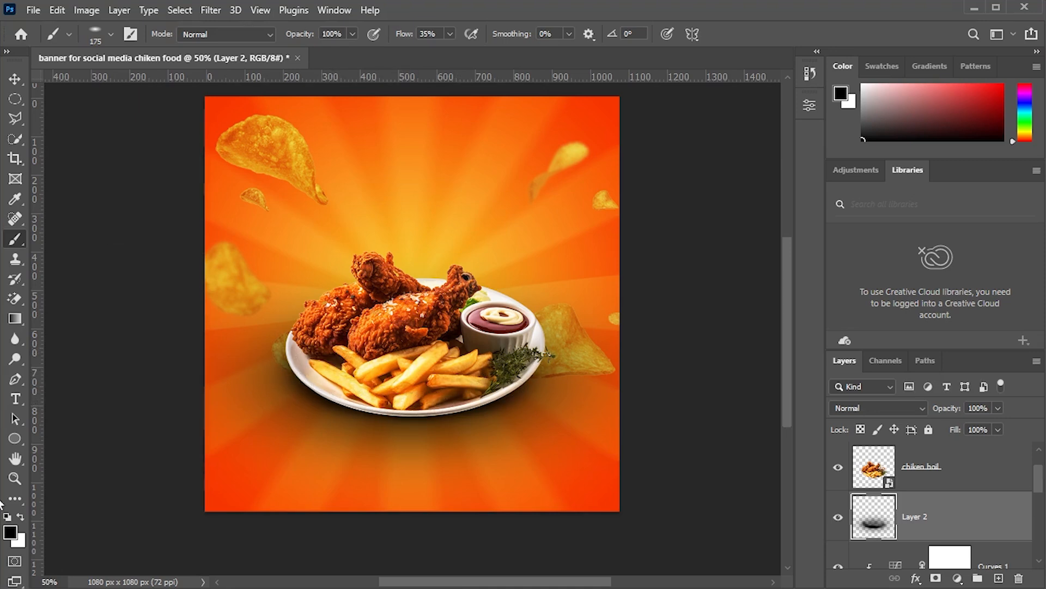
pyautogui.click(959, 467)
pyautogui.click(839, 517)
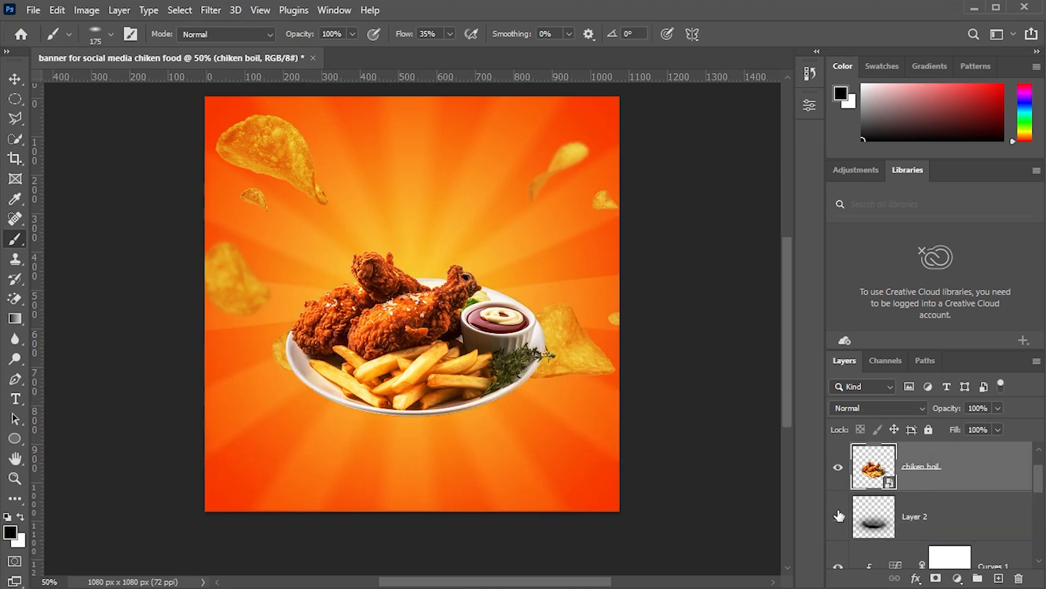
pyautogui.click(838, 517)
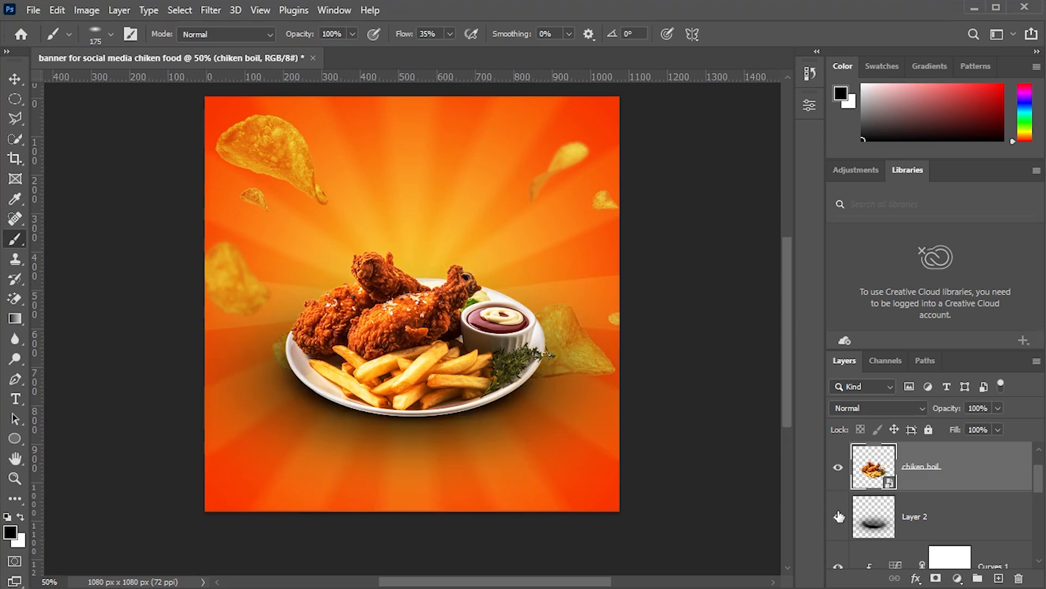
# - Group the chicken plate, its Curves adjustment and the shadow layer, naming the group chiken food
pyautogui.click(963, 523)
pyautogui.scroll(-1, 964, 507)
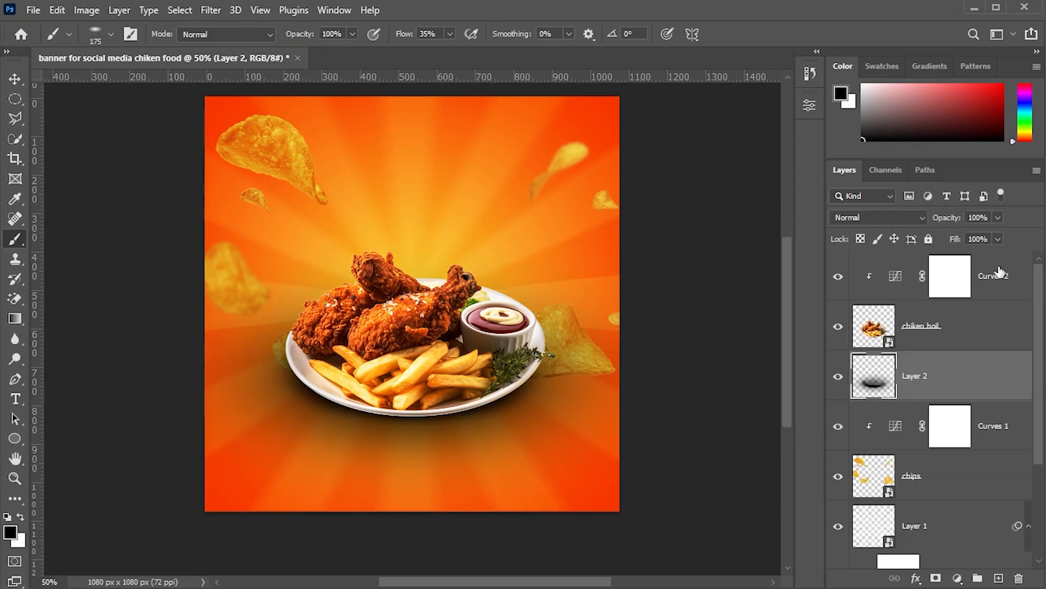
pyautogui.keyDown('shift'); pyautogui.click(999, 271); pyautogui.keyUp('shift')
pyautogui.hotkey('ctrl', 'g')
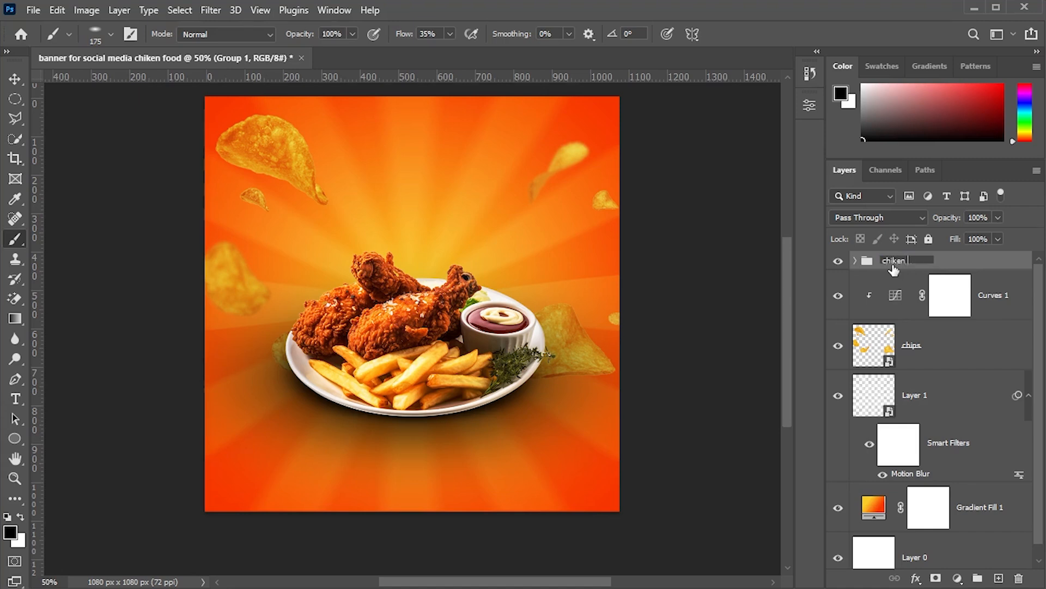
pyautogui.write('chiken food')
pyautogui.press('Return')
# - Group the chips, blur, gradient and curves layers into a group named background
pyautogui.click(958, 275)
pyautogui.click(998, 493)
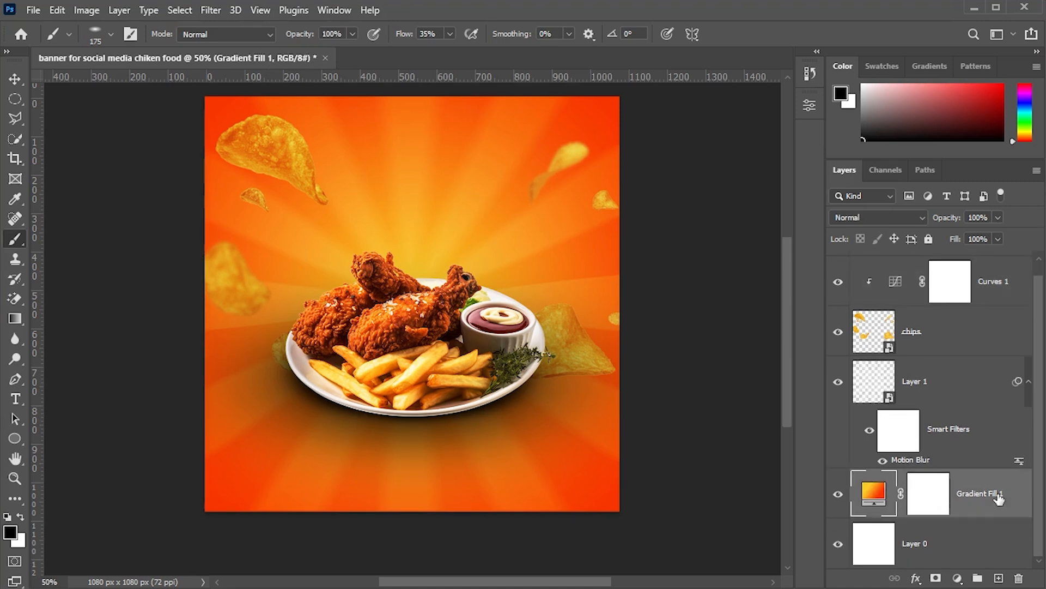
pyautogui.keyDown('shift'); pyautogui.click(988, 306); pyautogui.keyUp('shift')
pyautogui.hotkey('ctrl', 'g')
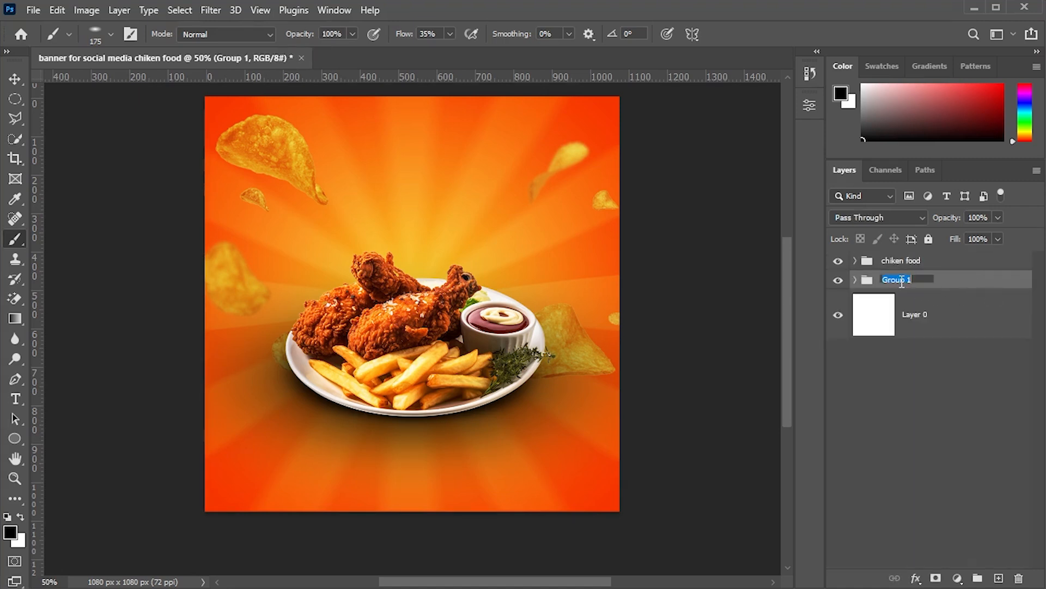
pyautogui.click(902, 281)
pyautogui.write('background')
# - Delete the white base layer below the background group
pyautogui.click(962, 362)
pyautogui.click(964, 326)
pyautogui.press('Delete')
# - Add a new layer above the background group and place lettuce.png from the fast food social media folder as embedded
pyautogui.click(999, 578)
pyautogui.click(917, 439)
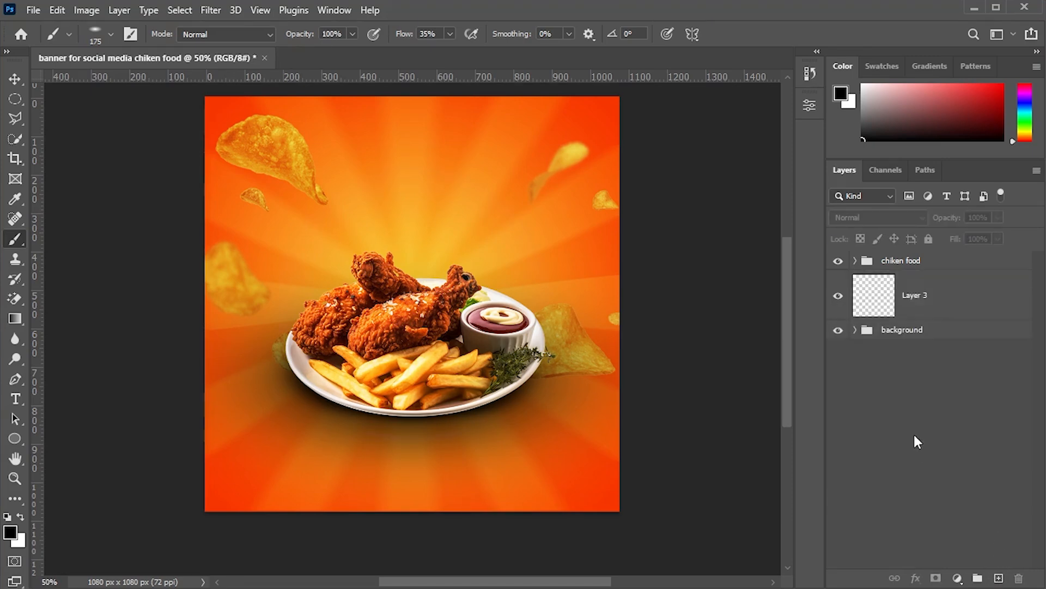
pyautogui.click(866, 311)
pyautogui.click(34, 10)
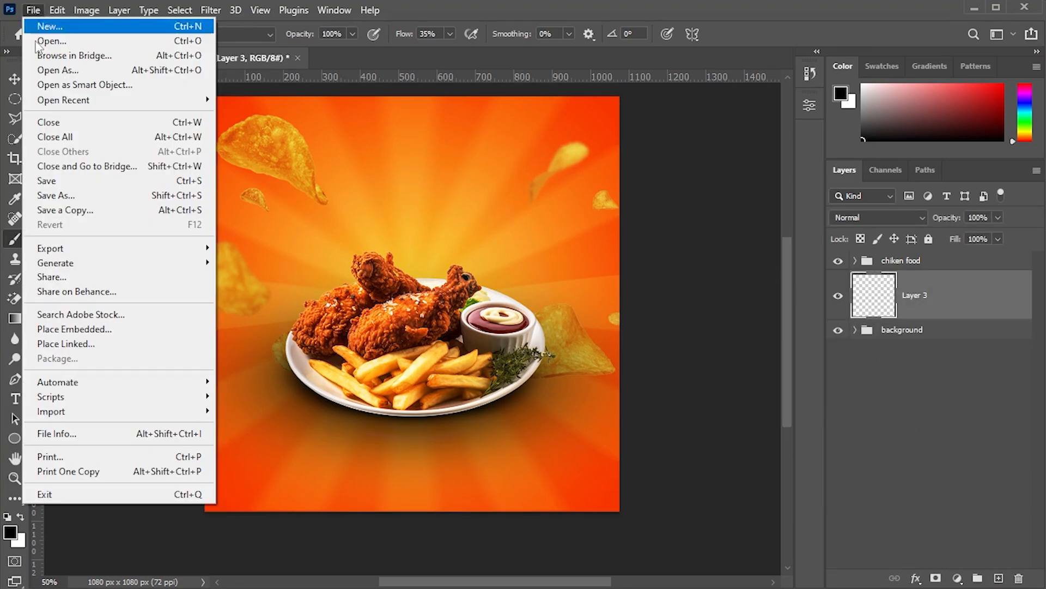
pyautogui.click(65, 330)
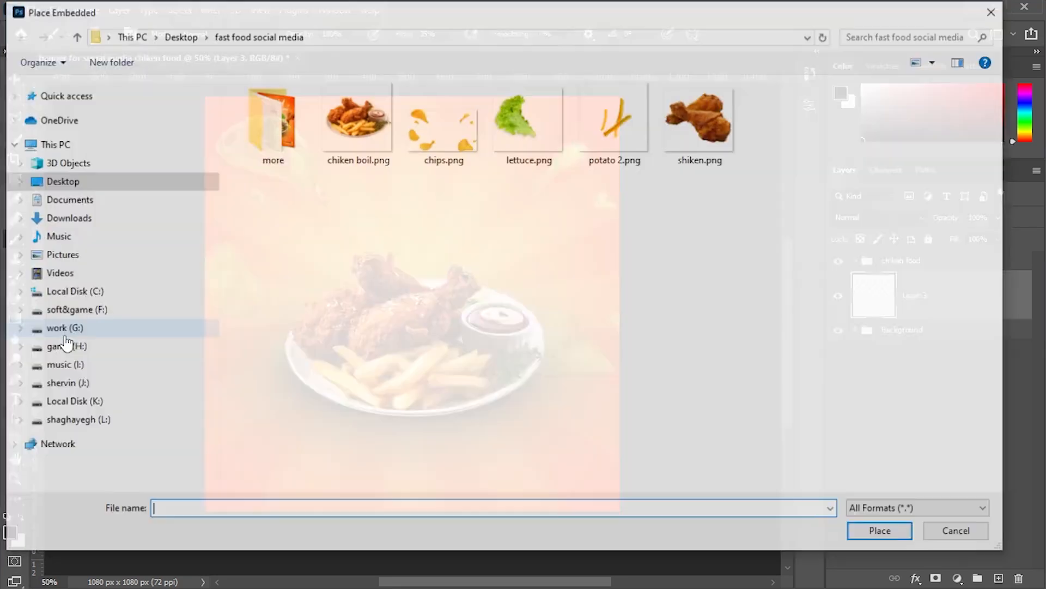
pyautogui.doubleClick(538, 130)
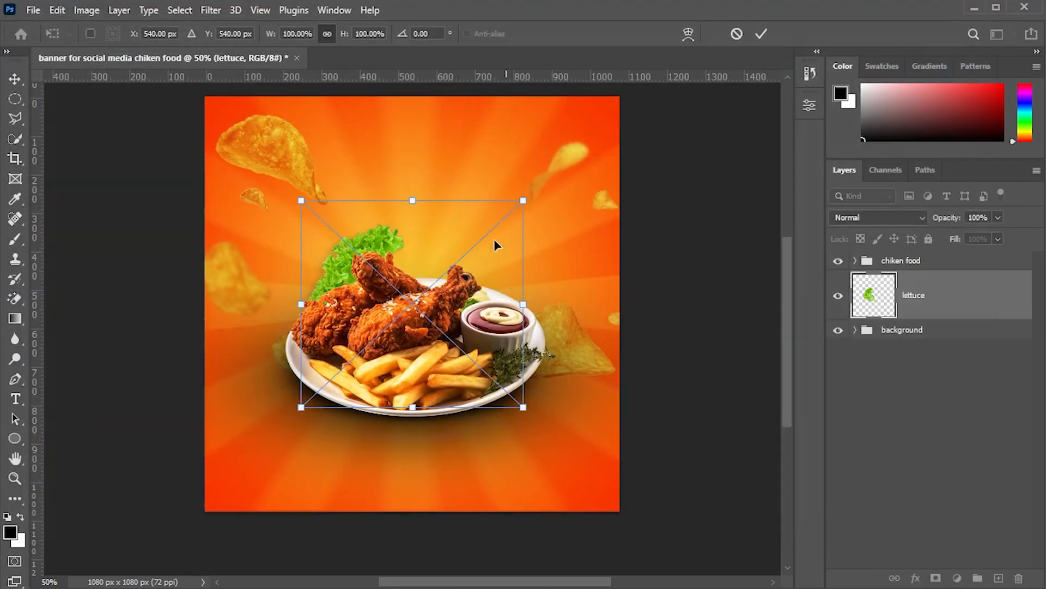
# - Shrink and move the lettuce so it peeks out behind the chicken's upper left, then commit
pyautogui.moveTo(411, 283); pyautogui.dragTo(357, 290)
pyautogui.moveTo(465, 212); pyautogui.dragTo(444, 230)
pyautogui.moveTo(333, 293)
pyautogui.mouseDown()
pyautogui.moveTo(352, 285)
pyautogui.moveTo(343, 302)
pyautogui.mouseUp()
pyautogui.click(936, 352)
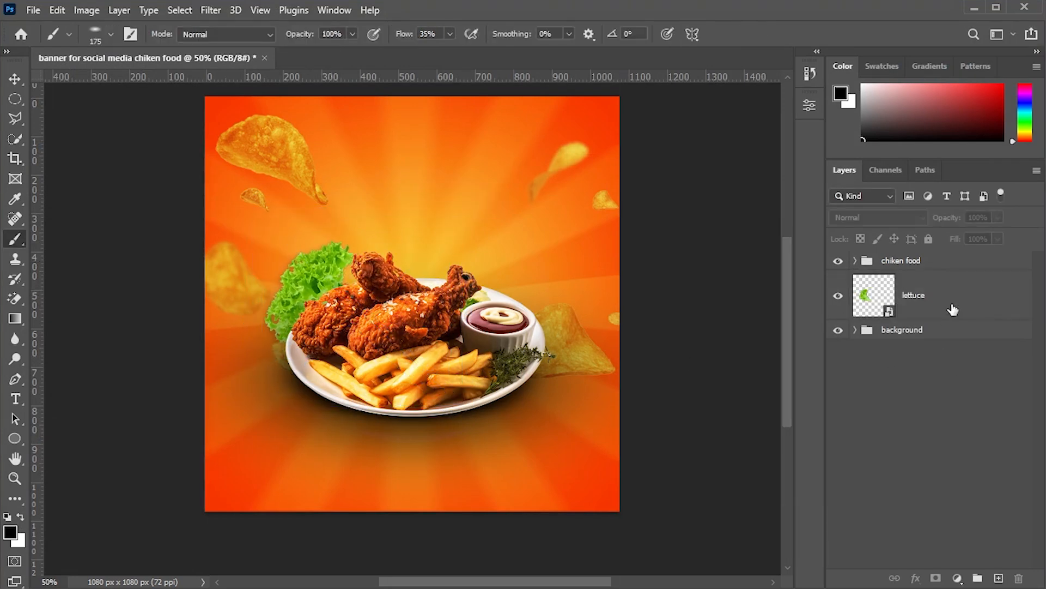
# - Duplicate the lettuce and move the copy to the right behind the chicken
pyautogui.click(953, 309)
pyautogui.hotkey('ctrl', 'j')
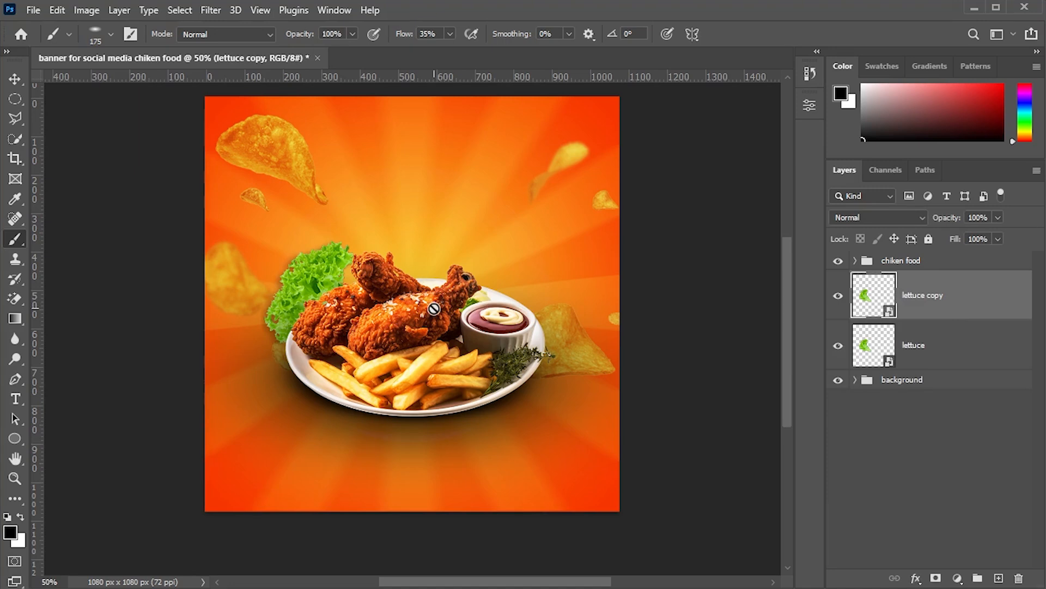
pyautogui.hotkey('ctrl', 't')
pyautogui.moveTo(315, 192); pyautogui.dragTo(420, 197)
pyautogui.moveTo(406, 261); pyautogui.dragTo(470, 266)
pyautogui.click(907, 427)
# - Duplicate the lettuce copy again, scale it, and move it further right behind the plate
pyautogui.click(940, 301)
pyautogui.hotkey('ctrl', 'j')
pyautogui.click(11, 87)
pyautogui.hotkey('ctrl', 't')
pyautogui.moveTo(515, 213); pyautogui.dragTo(550, 240)
pyautogui.press('Return')
pyautogui.moveTo(484, 260); pyautogui.dragTo(544, 279)
# - Duplicate the lettuce once more, rotating it about 79° and placing it behind the plate's right side
pyautogui.hotkey('ctrl', 'j')
pyautogui.moveTo(583, 231); pyautogui.dragTo(600, 243)
pyautogui.moveTo(542, 277); pyautogui.dragTo(526, 280)
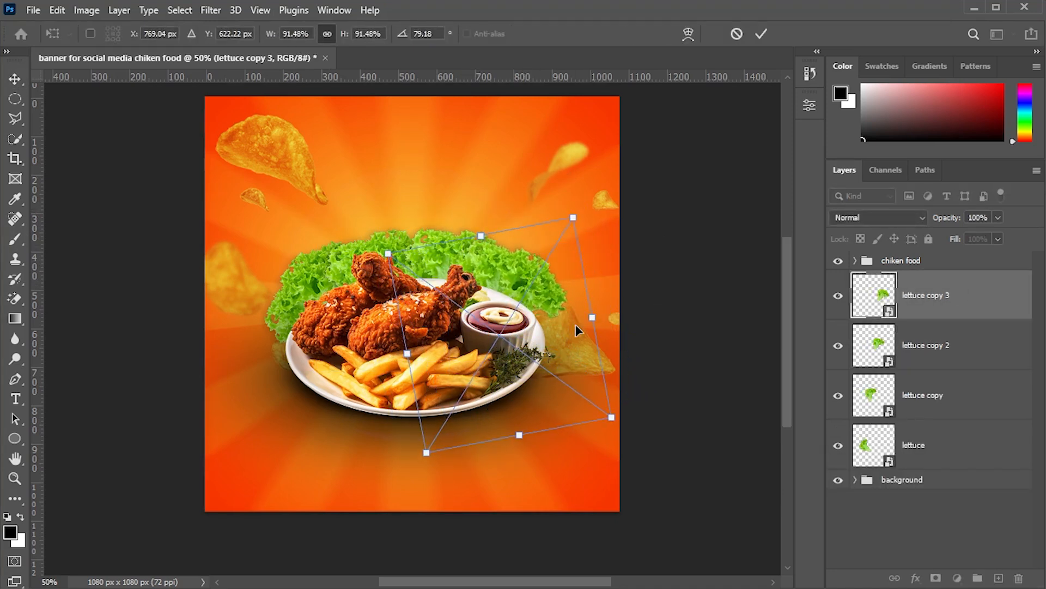
pyautogui.press('Return')
# - Select all four lettuce layers and merge them into one layer
pyautogui.click(934, 442)
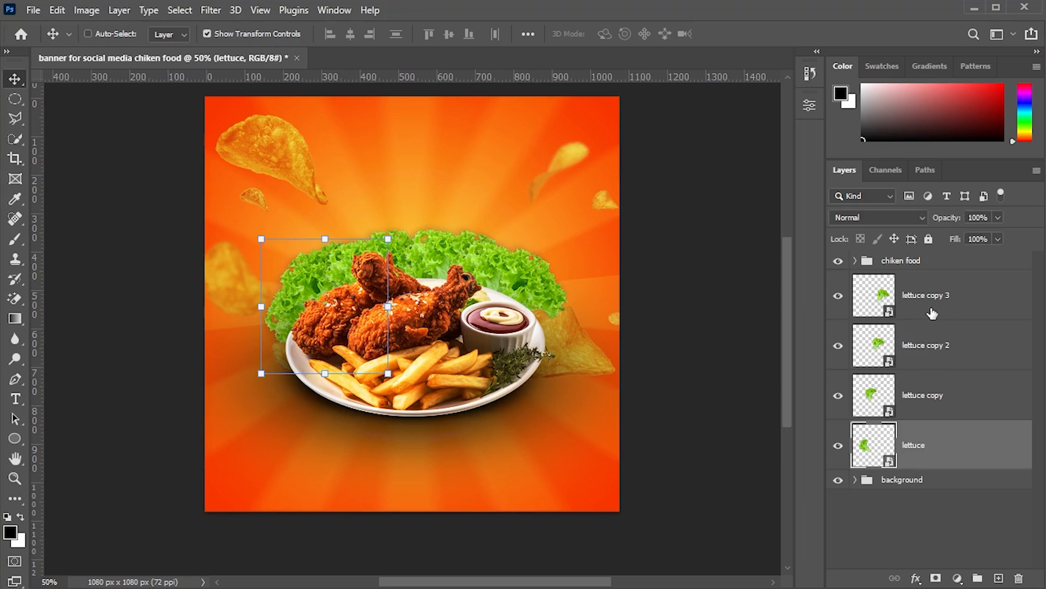
pyautogui.click(956, 299)
pyautogui.click(953, 437)
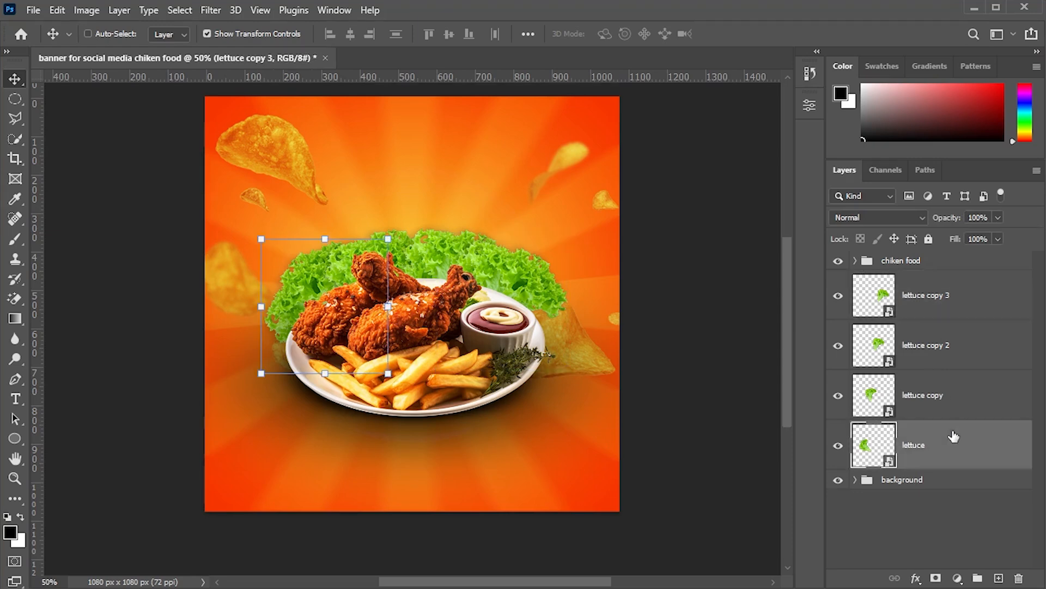
pyautogui.keyDown('shift'); pyautogui.click(955, 298); pyautogui.keyUp('shift')
pyautogui.rightClick(958, 299)
pyautogui.click(818, 422)
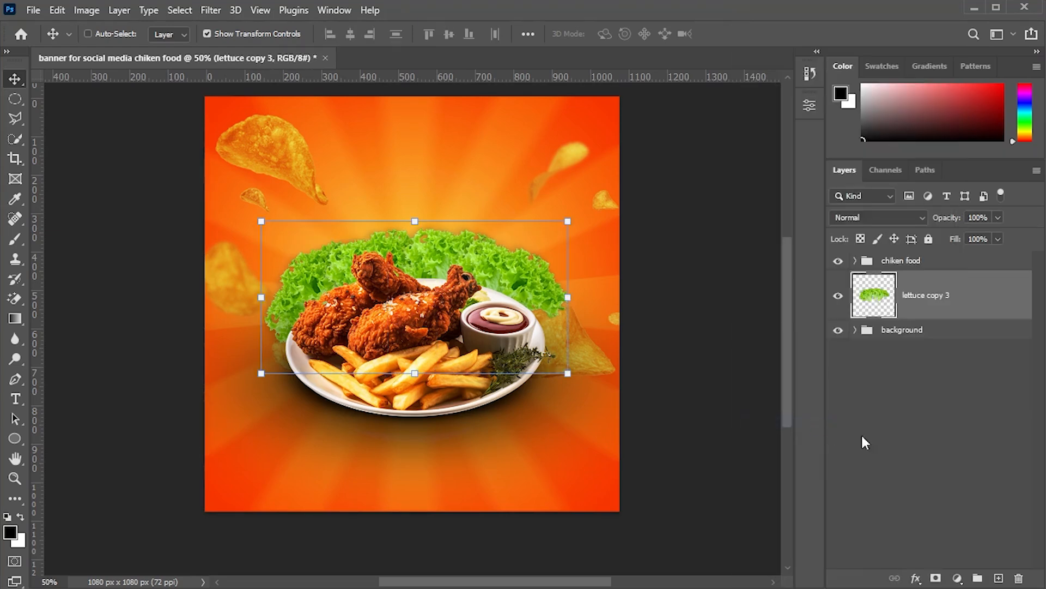
# - Add a Curves adjustment clipped to the merged lettuce layer and raise the curve to brighten it
pyautogui.click(942, 295)
pyautogui.click(957, 577)
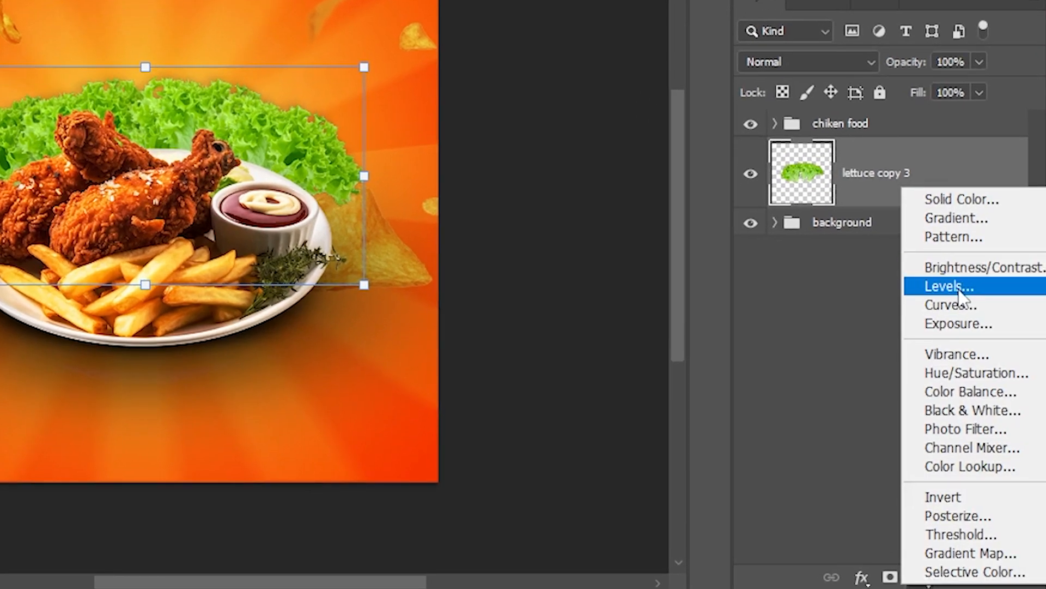
pyautogui.click(957, 306)
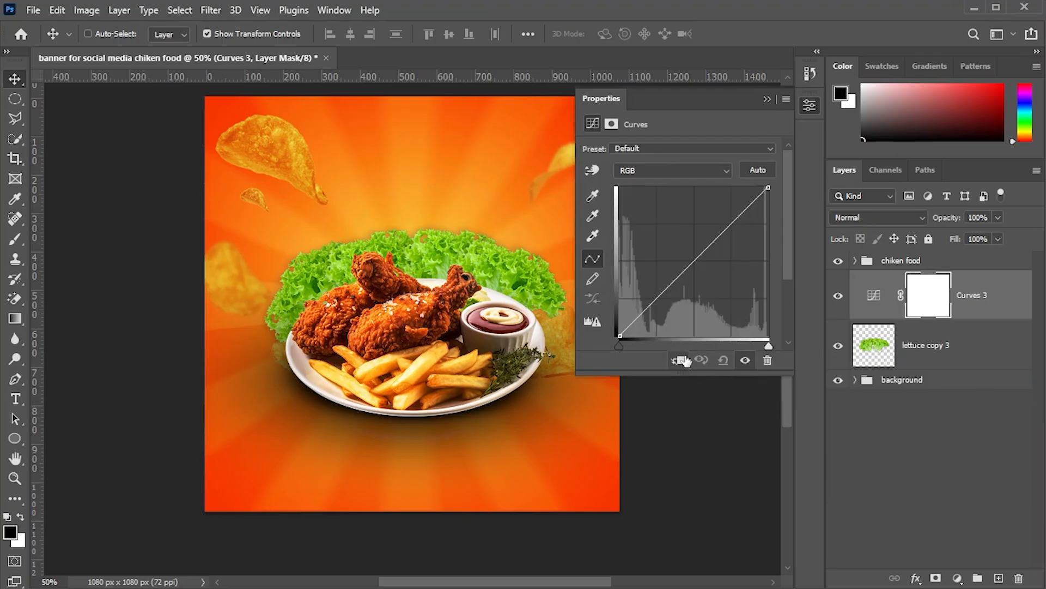
pyautogui.click(679, 361)
pyautogui.moveTo(691, 257); pyautogui.dragTo(723, 249)
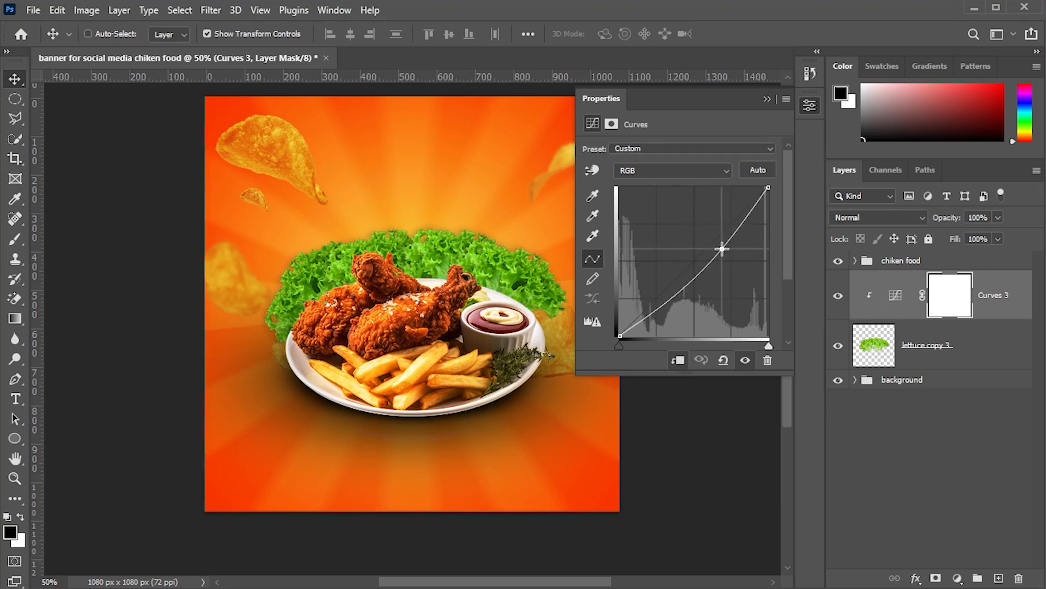
pyautogui.click(916, 433)
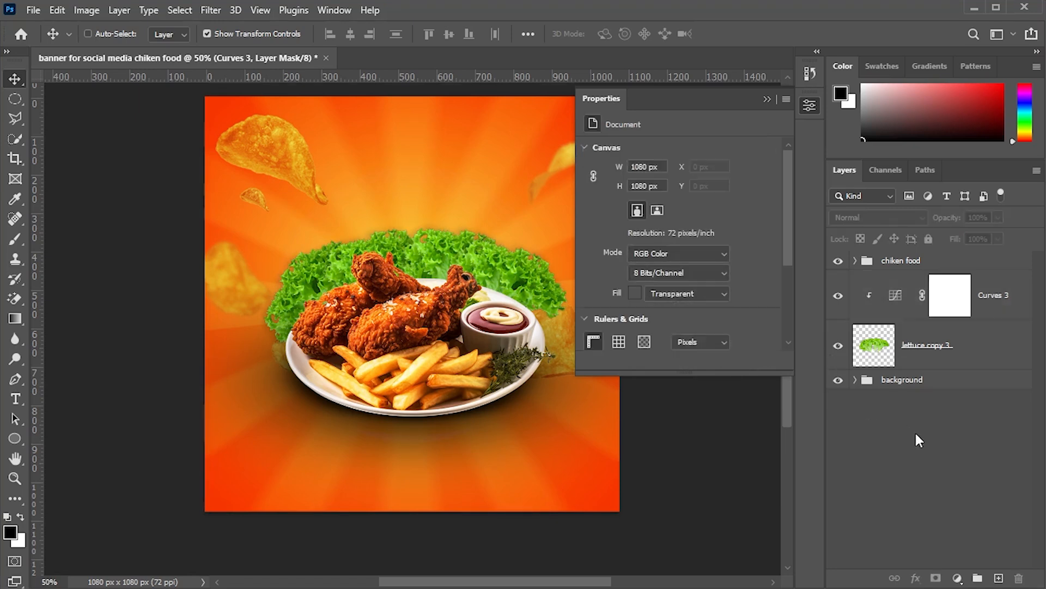
pyautogui.click(767, 100)
# - Add a clipped Exposure adjustment to the lettuce with exposure +0.11, offset +0.0167 and gamma 0.94
pyautogui.click(975, 360)
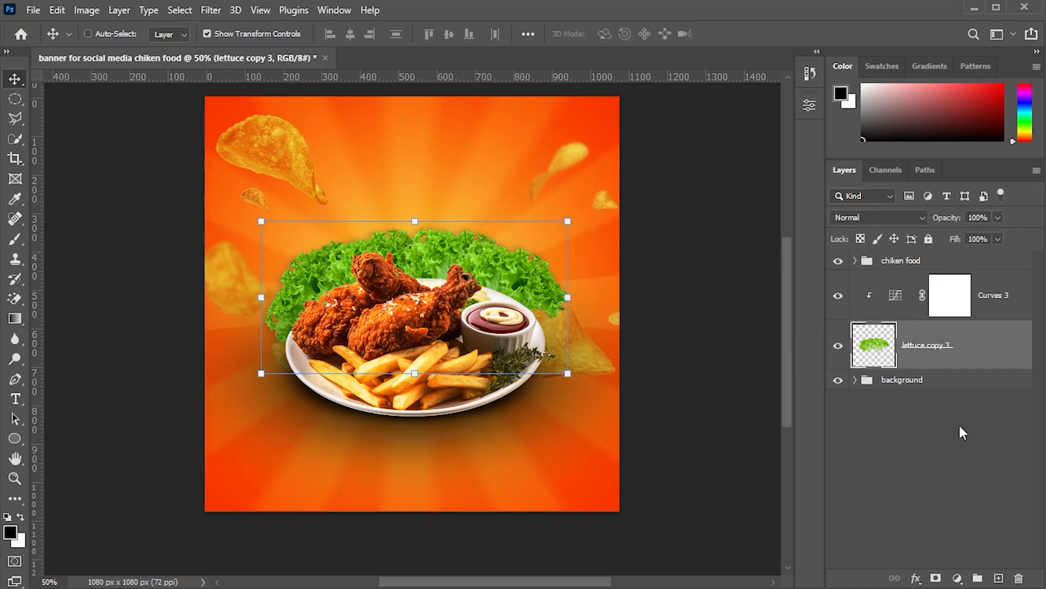
pyautogui.click(957, 578)
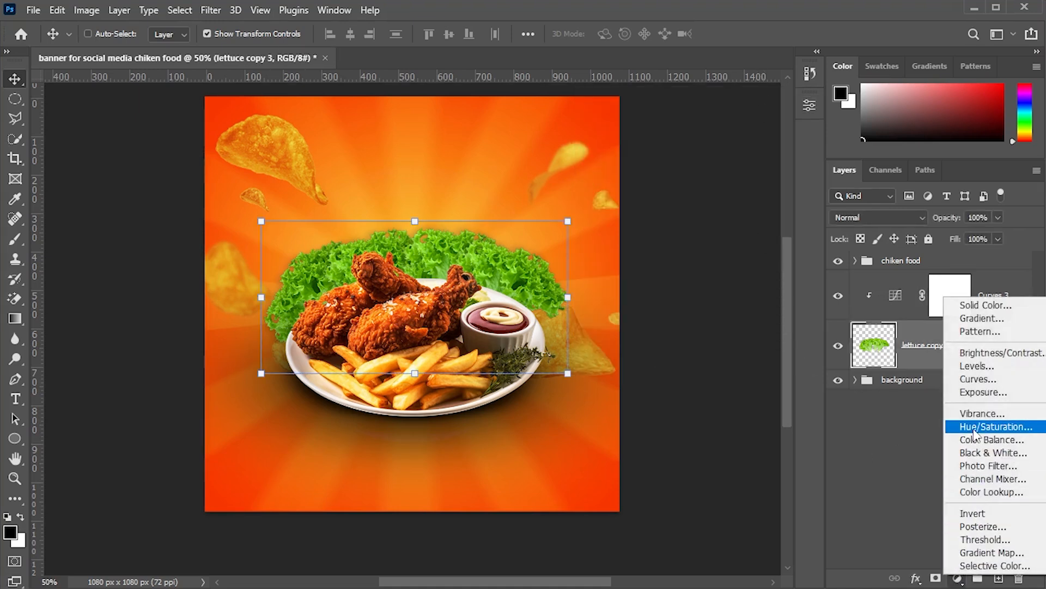
pyautogui.click(981, 392)
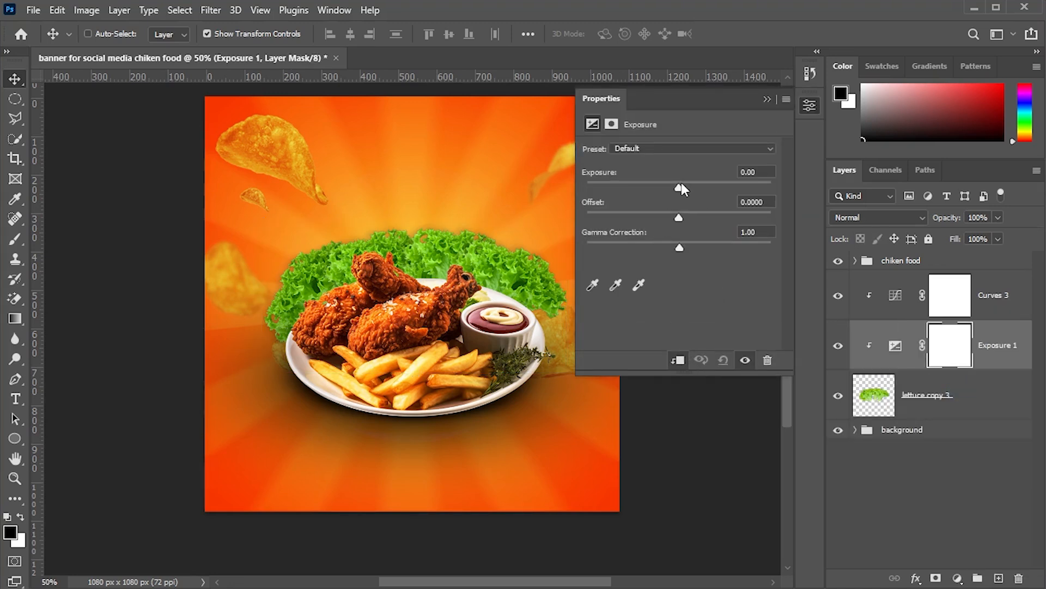
pyautogui.moveTo(681, 187); pyautogui.dragTo(681, 245)
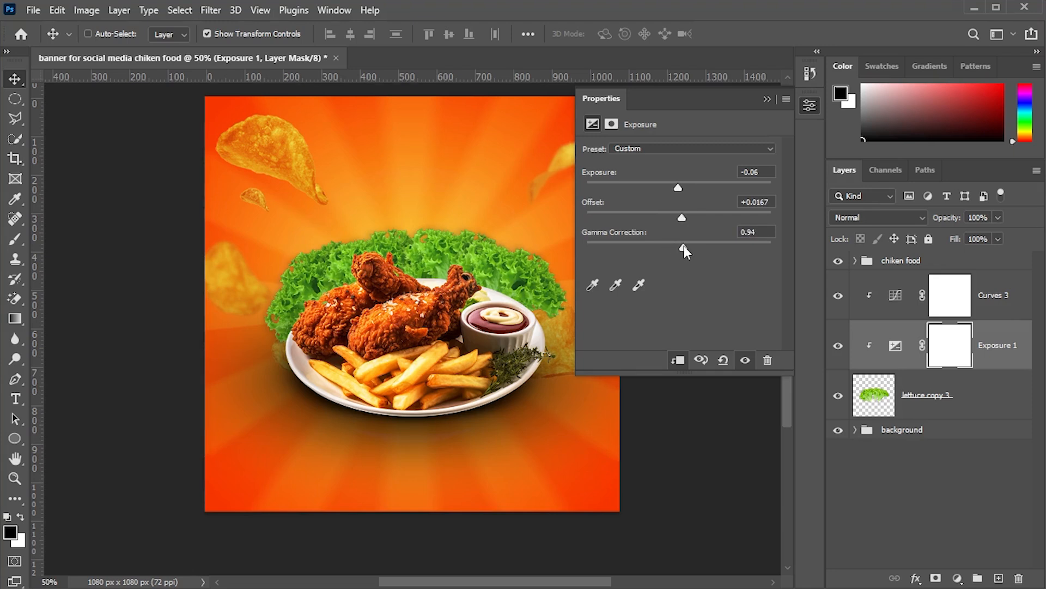
pyautogui.moveTo(678, 189); pyautogui.dragTo(681, 189)
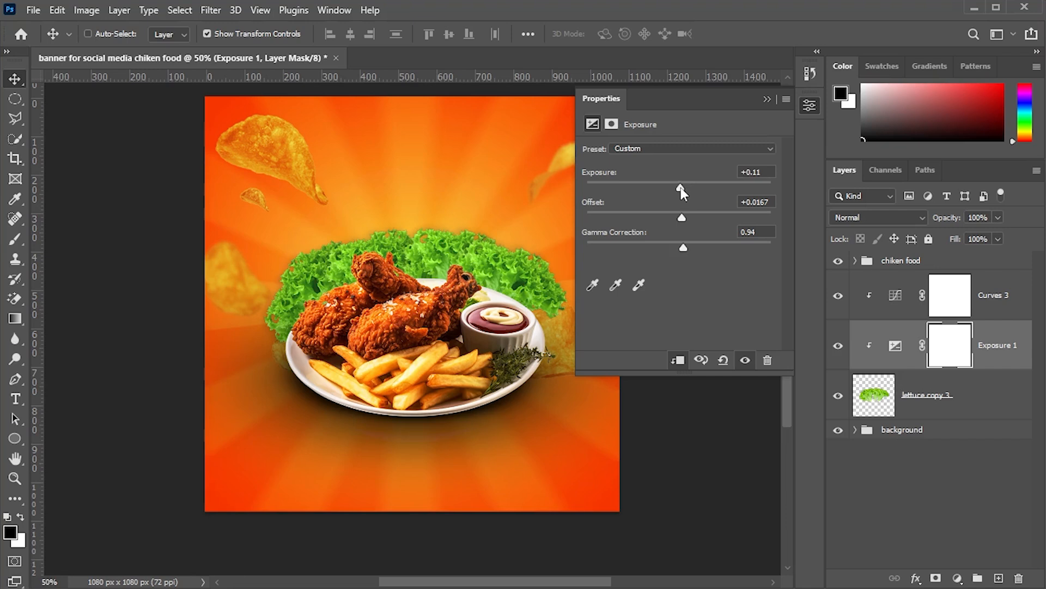
pyautogui.click(767, 98)
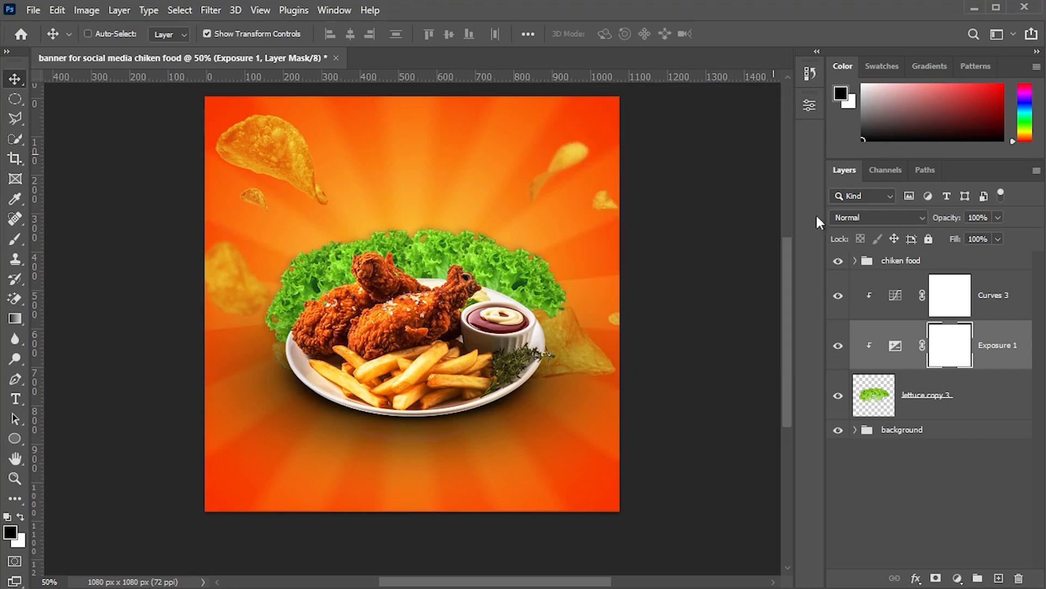
# - Toggle the Exposure and Curves adjustments off and on to compare the lettuce
pyautogui.click(838, 346)
pyautogui.click(838, 346)
pyautogui.click(838, 296)
pyautogui.click(838, 296)
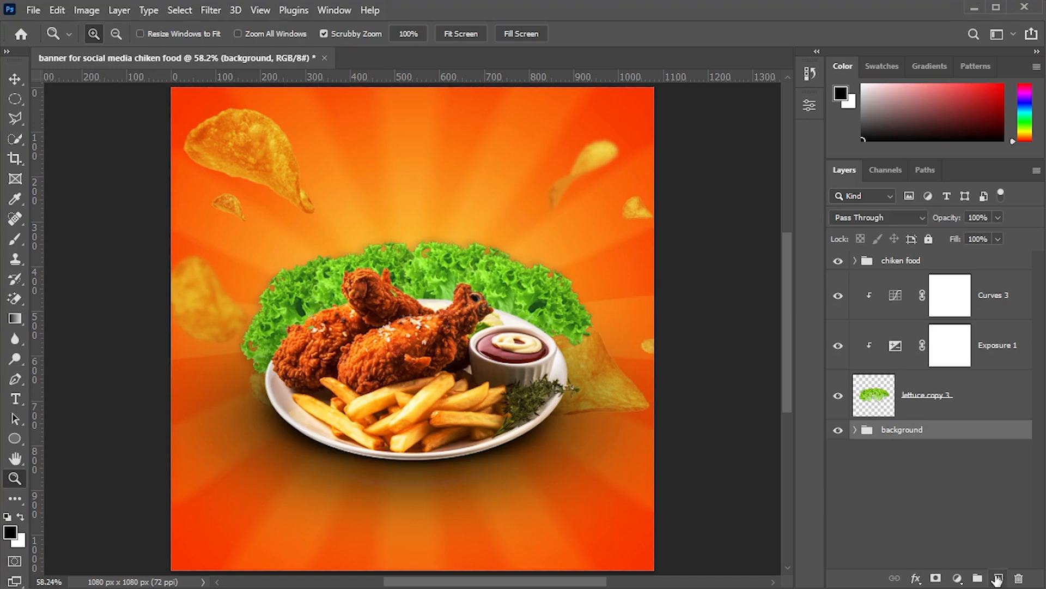
# - Place shiken.png above the background, rotate it about -36° and position it at the banner's upper left
pyautogui.click(997, 579)
pyautogui.click(35, 11)
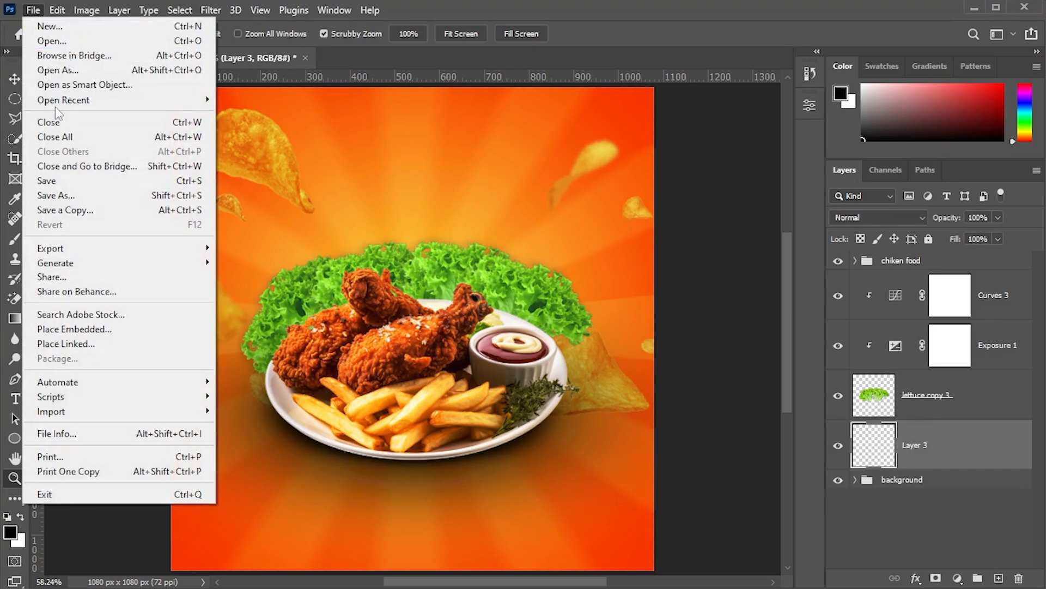
pyautogui.click(82, 329)
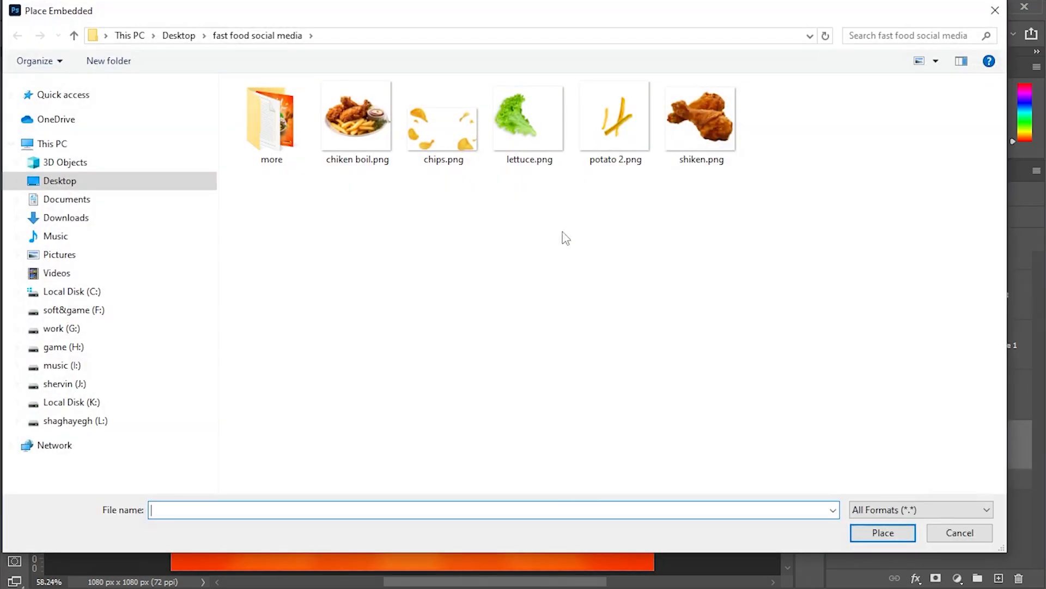
pyautogui.doubleClick(688, 122)
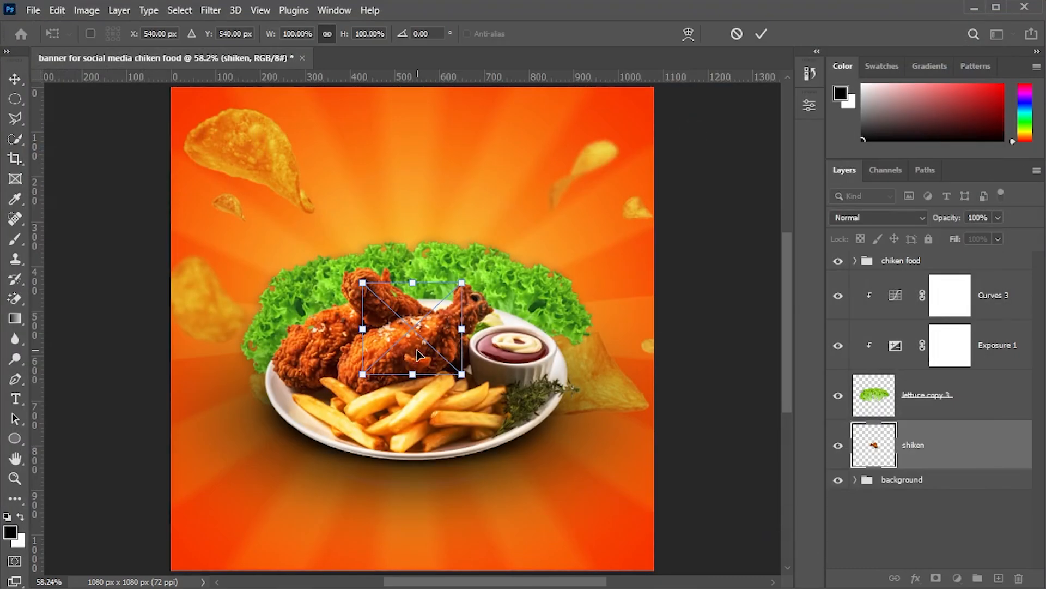
pyautogui.moveTo(417, 355); pyautogui.dragTo(242, 247)
pyautogui.moveTo(307, 174); pyautogui.dragTo(404, 209)
pyautogui.moveTo(406, 250); pyautogui.dragTo(427, 273)
pyautogui.scroll(1, 427, 275)
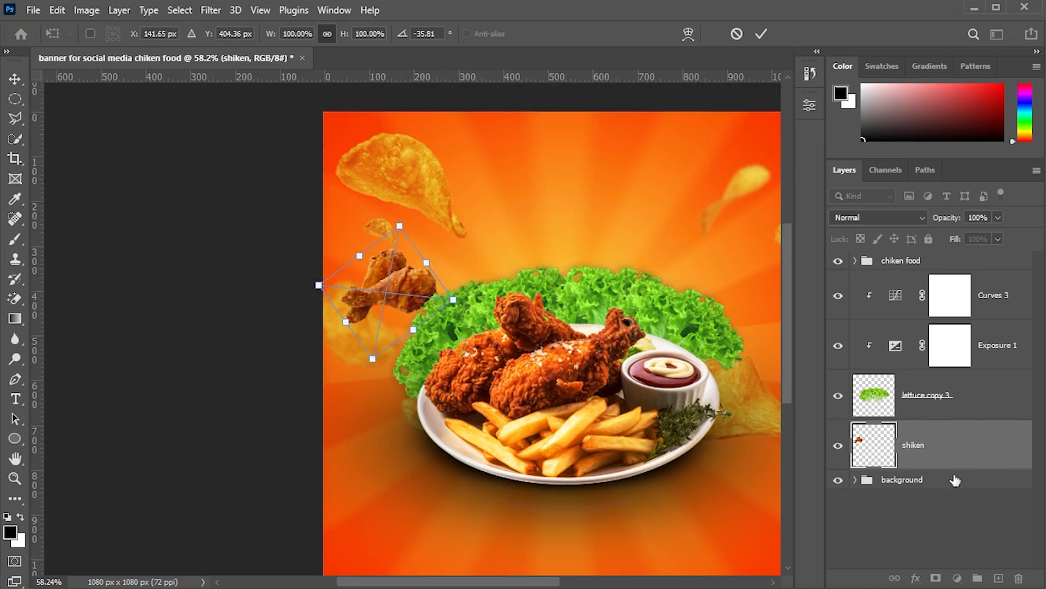
pyautogui.press('Return')
# - Duplicate the chicken piece and move the copy to the upper right, rotating it slightly
pyautogui.hotkey('ctrl', 'j')
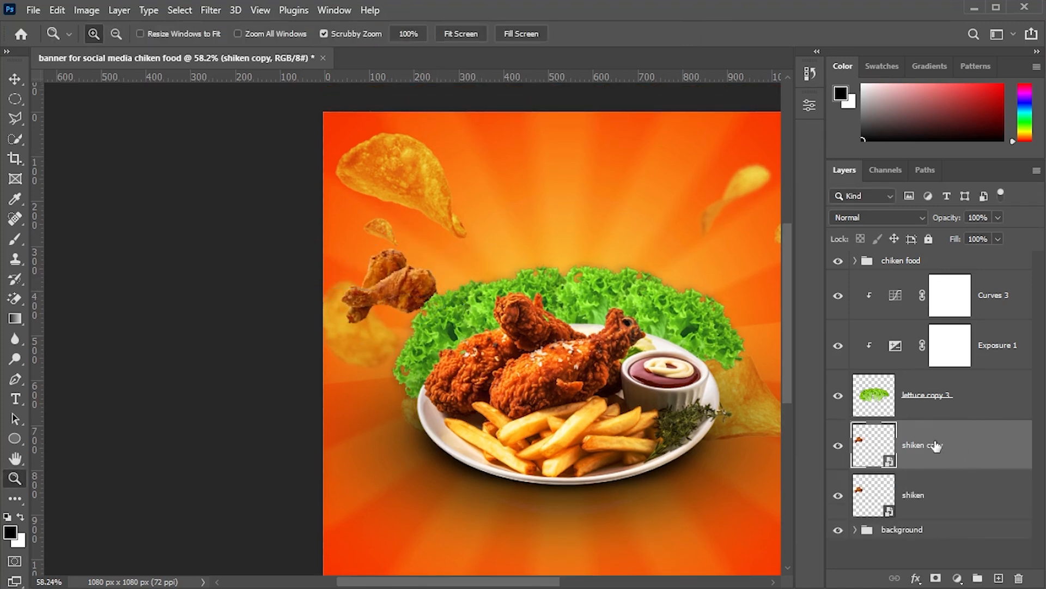
pyautogui.press('v')
pyautogui.moveTo(389, 283); pyautogui.dragTo(703, 297)
pyautogui.scroll(-1, 662, 505)
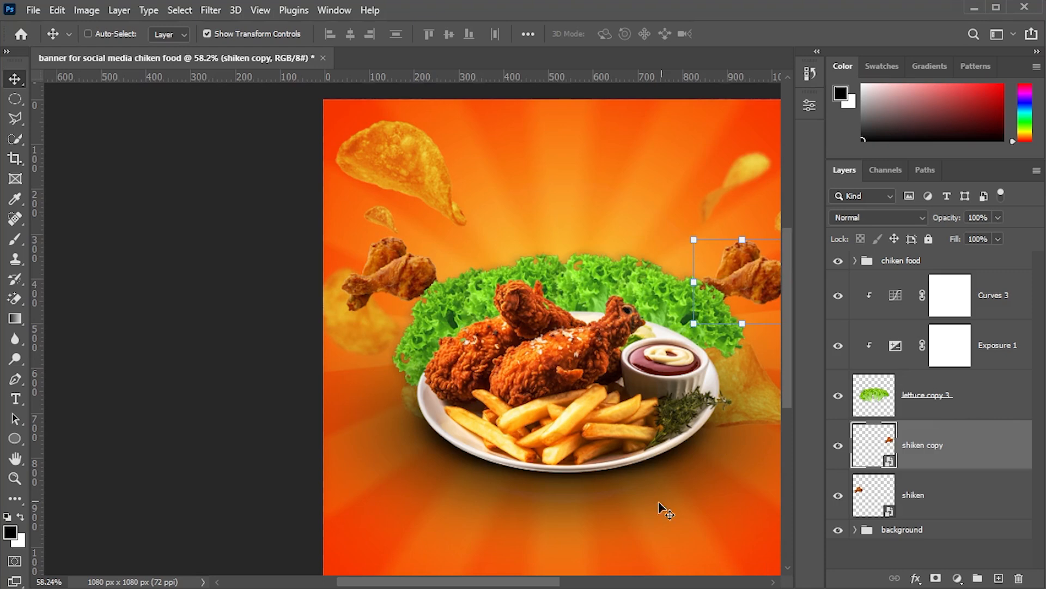
pyautogui.moveTo(488, 581); pyautogui.dragTo(509, 579)
pyautogui.hotkey('ctrl', 't')
pyautogui.moveTo(621, 287); pyautogui.dragTo(662, 269)
pyautogui.press('Return')
# - Apply a Motion Blur filter to the left floating chicken piece
pyautogui.click(965, 484)
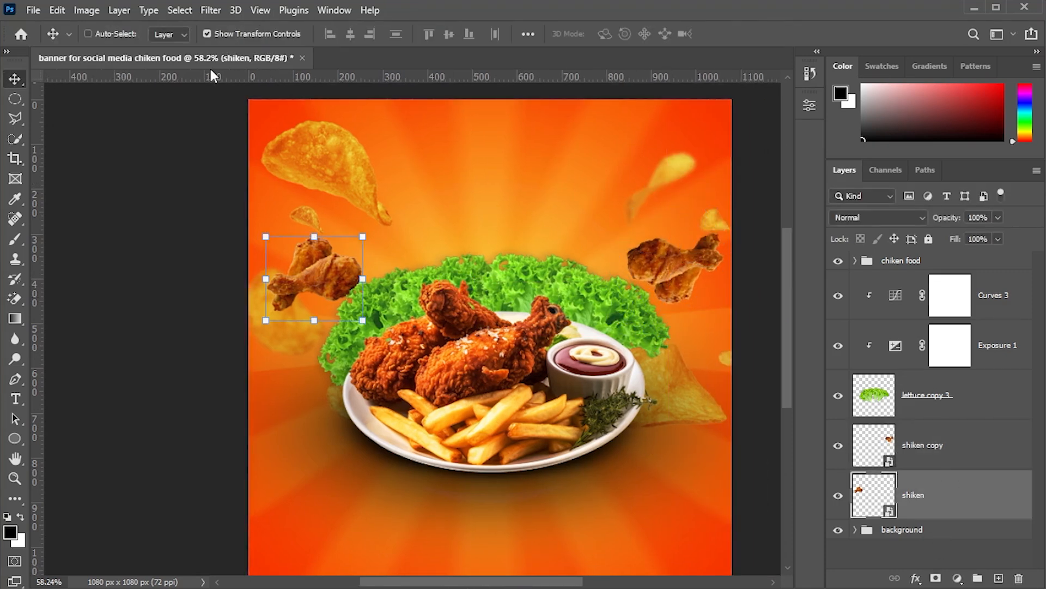
pyautogui.click(210, 10)
pyautogui.moveTo(266, 208)
pyautogui.click(442, 294)
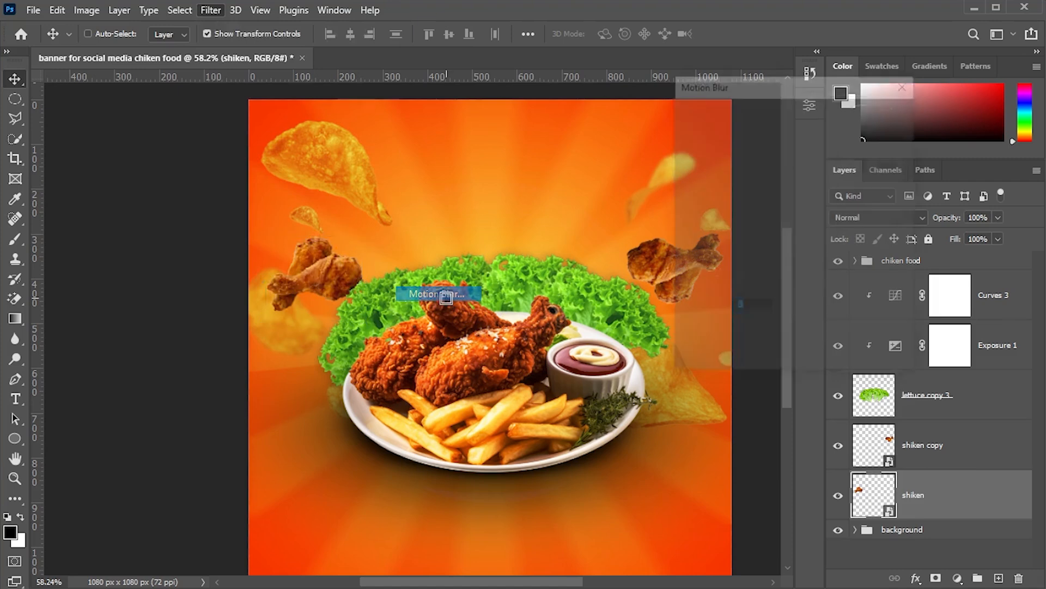
pyautogui.moveTo(820, 303); pyautogui.dragTo(828, 313)
pyautogui.moveTo(724, 360); pyautogui.dragTo(705, 361)
pyautogui.click(882, 117)
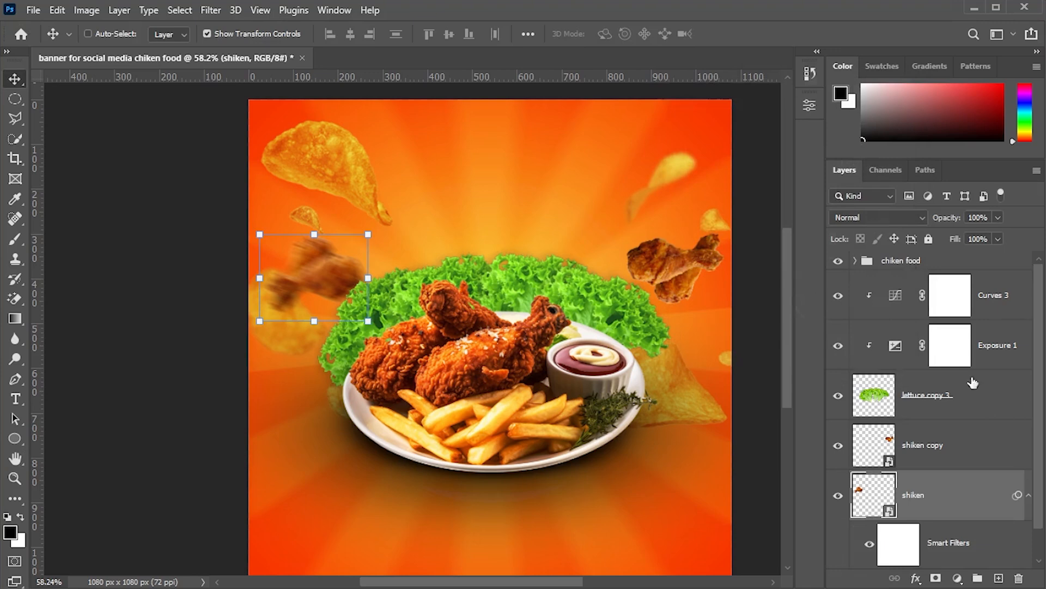
# - Apply a Motion Blur to the right chicken piece with angle 28° and distance 29 pixels
pyautogui.click(956, 446)
pyautogui.click(202, 11)
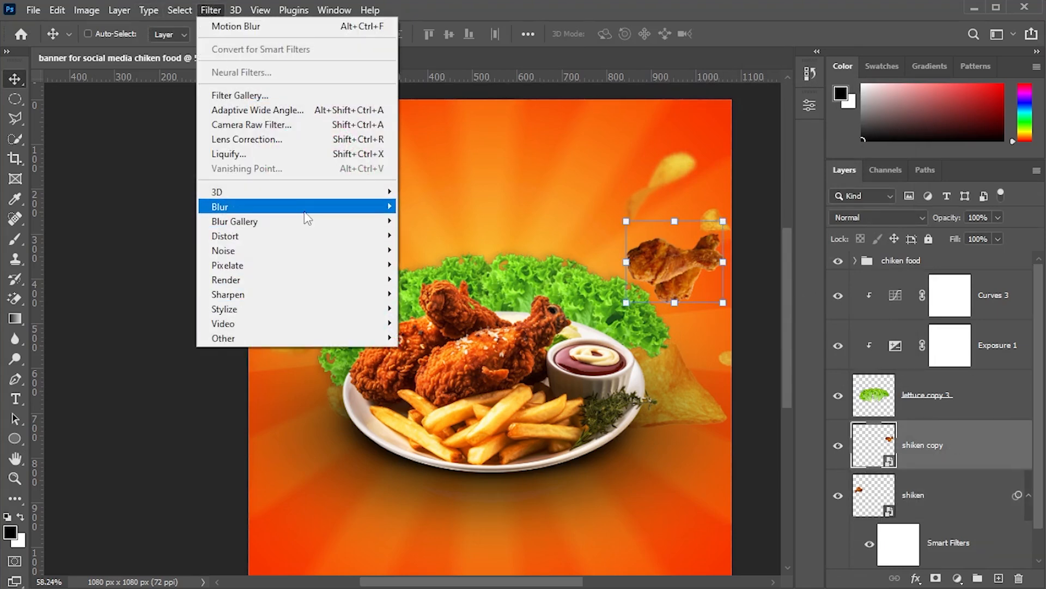
pyautogui.moveTo(305, 207)
pyautogui.click(431, 294)
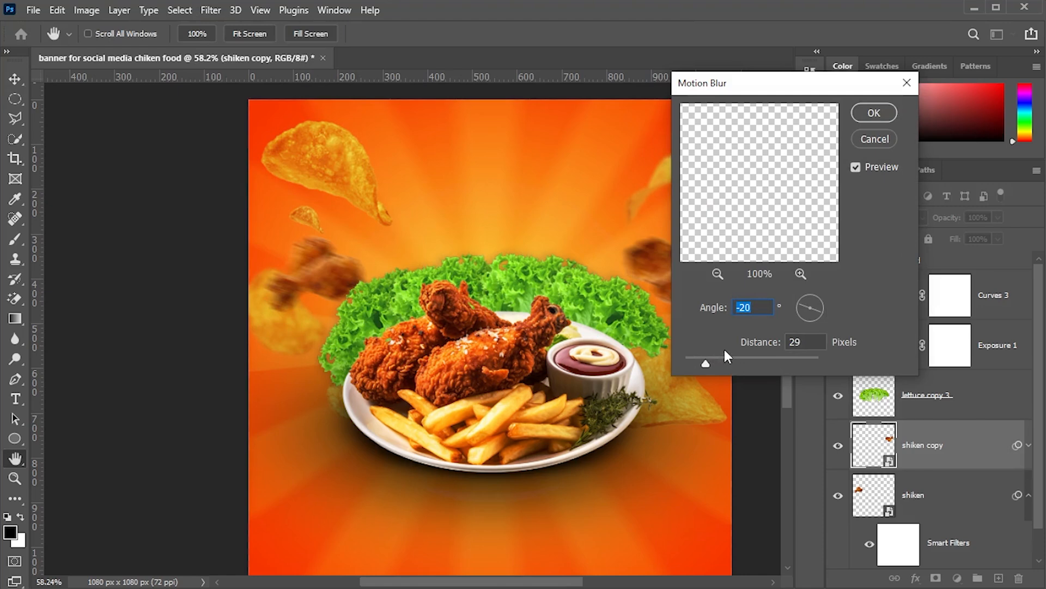
pyautogui.moveTo(821, 313); pyautogui.dragTo(833, 294)
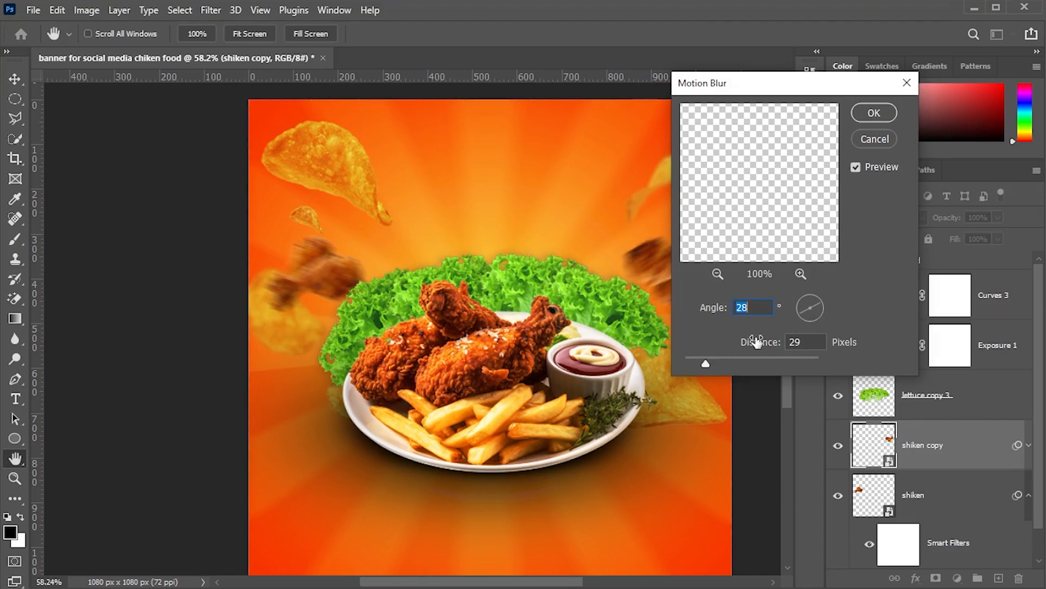
pyautogui.click(875, 113)
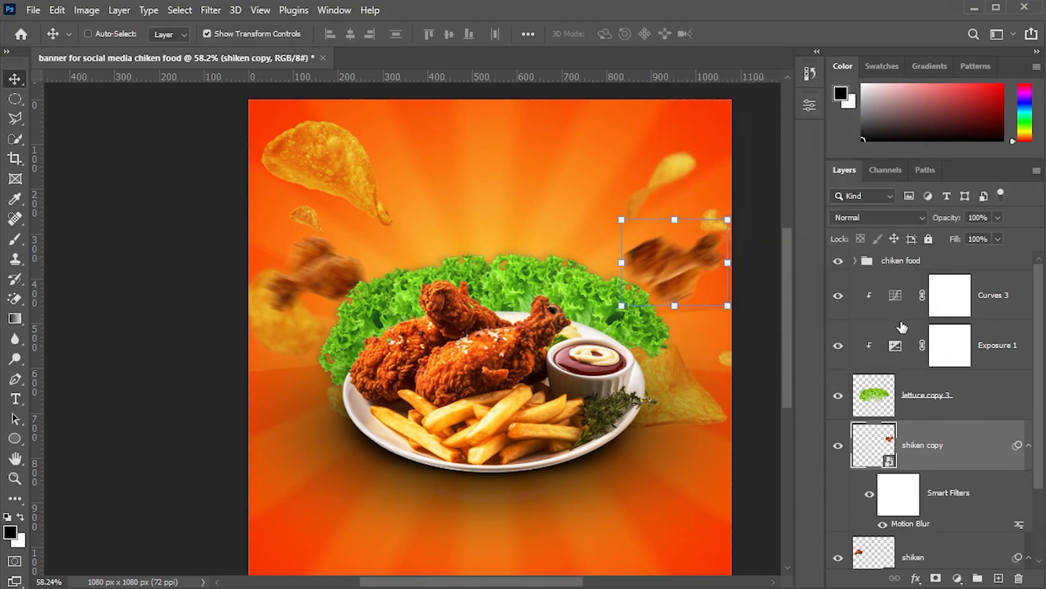
# - Place potato 2.png behind the lettuce, scale it to about 295 px and position it above the plate
pyautogui.hotkey('ctrl', 'shift', 'alt', 'n')
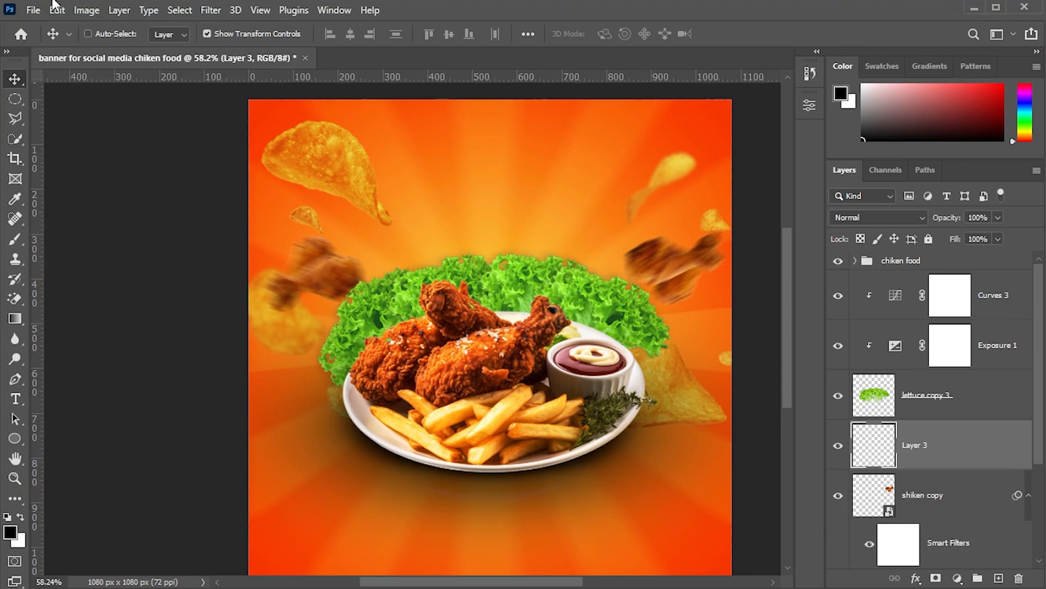
pyautogui.click(33, 10)
pyautogui.click(94, 331)
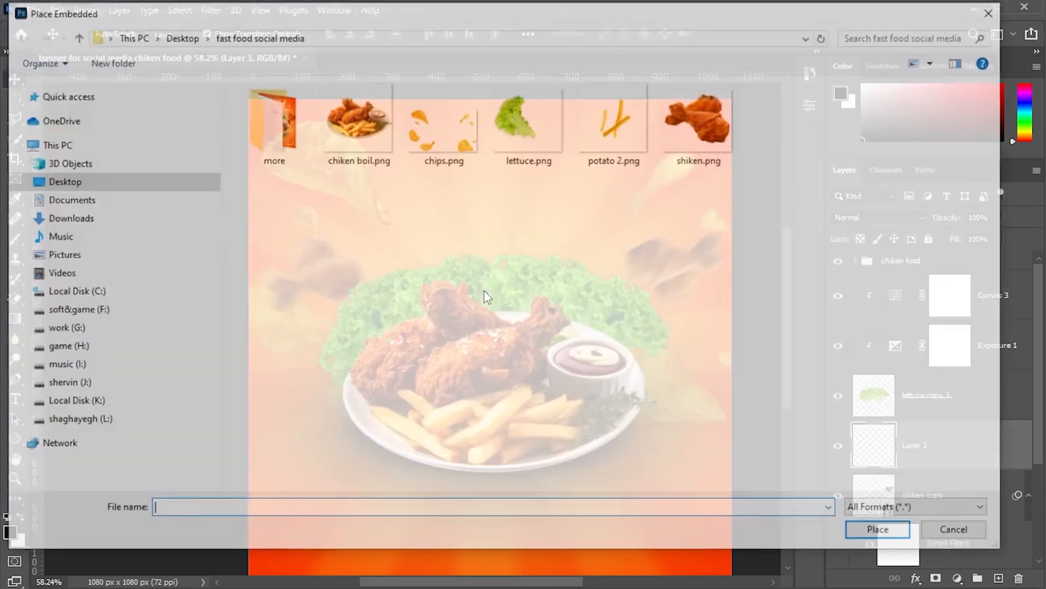
pyautogui.doubleClick(600, 128)
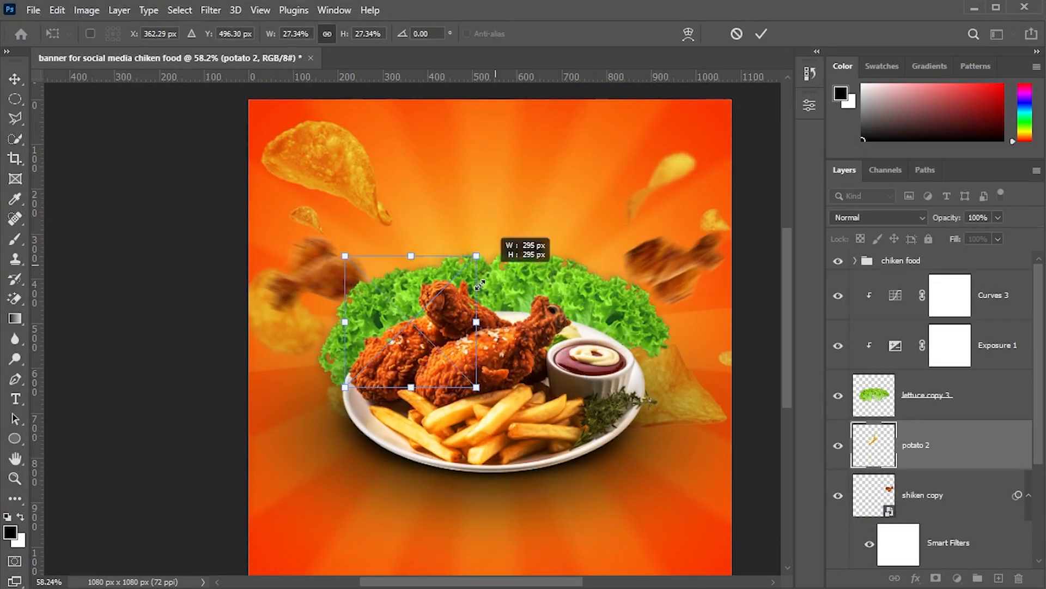
pyautogui.moveTo(480, 285); pyautogui.dragTo(481, 283)
pyautogui.moveTo(409, 339); pyautogui.dragTo(388, 274)
pyautogui.click(944, 446)
# - Duplicate the fries, rotate the copy slightly and move it to the right above the lettuce
pyautogui.hotkey('ctrl', 'j')
pyautogui.hotkey('ctrl', 't')
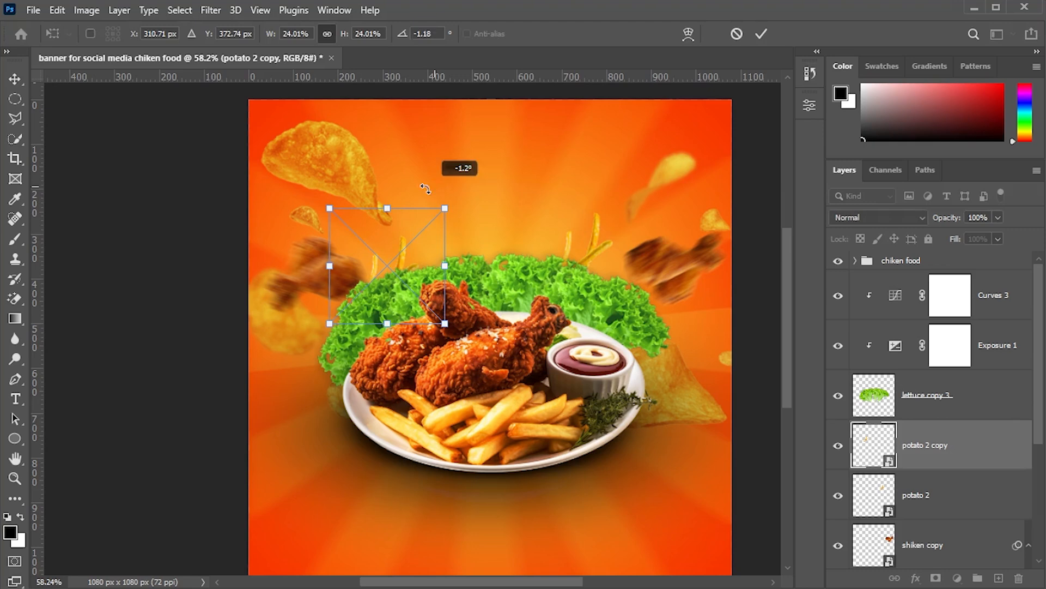
pyautogui.moveTo(425, 189); pyautogui.dragTo(322, 213)
pyautogui.moveTo(406, 277); pyautogui.dragTo(536, 239)
pyautogui.press('Return')
# - Duplicate the fries again, scale the copy and place it in the middle above the lettuce
pyautogui.hotkey('ctrl', 'j')
pyautogui.hotkey('ctrl', 't')
pyautogui.moveTo(478, 188); pyautogui.dragTo(506, 383)
pyautogui.moveTo(510, 254); pyautogui.dragTo(499, 272)
pyautogui.press('Return')
# - Select the chicken and fries layers and group them into a group named back food
pyautogui.click(952, 409)
pyautogui.click(954, 442)
pyautogui.scroll(-5, 967, 515)
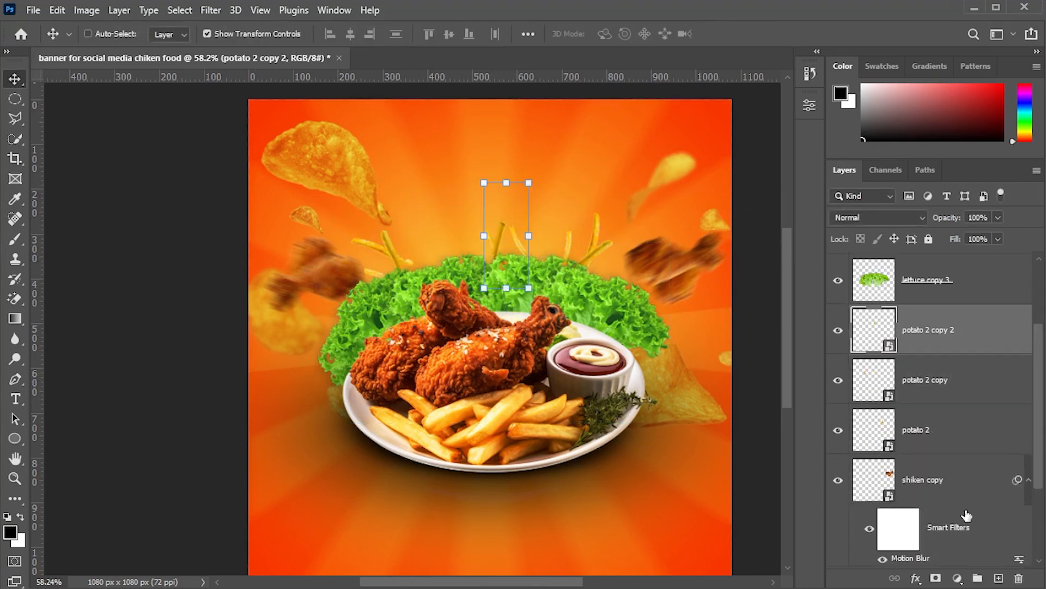
pyautogui.click(961, 463)
pyautogui.scroll(5, 961, 463)
pyautogui.hotkey('ctrl', 'g')
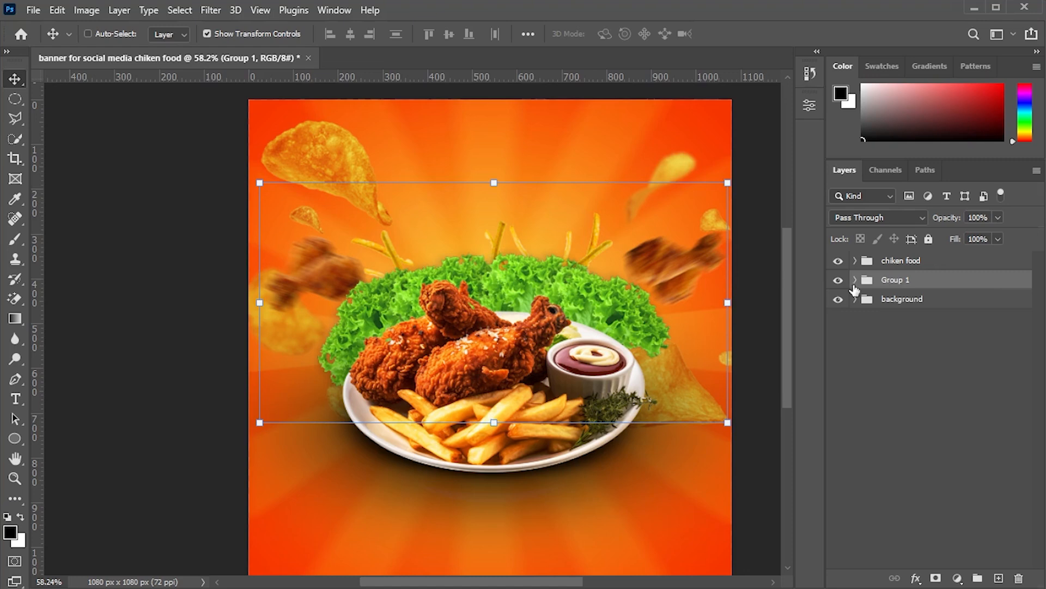
pyautogui.click(955, 480)
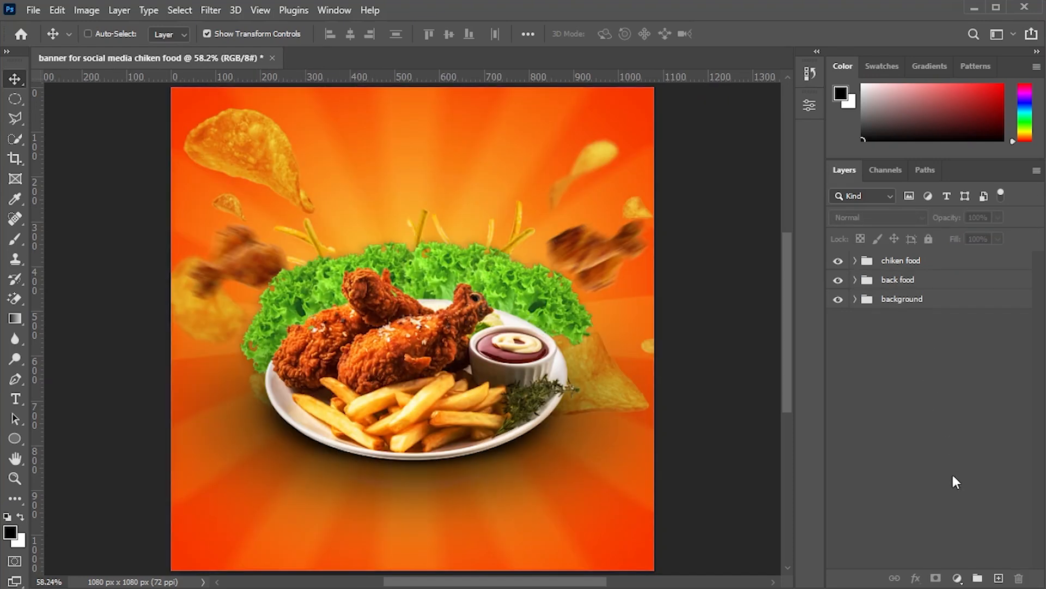
# - Create a paragraph text box across the banner's top in Montserrat Black and set its size to 48 pt
pyautogui.click(998, 578)
pyautogui.click(15, 398)
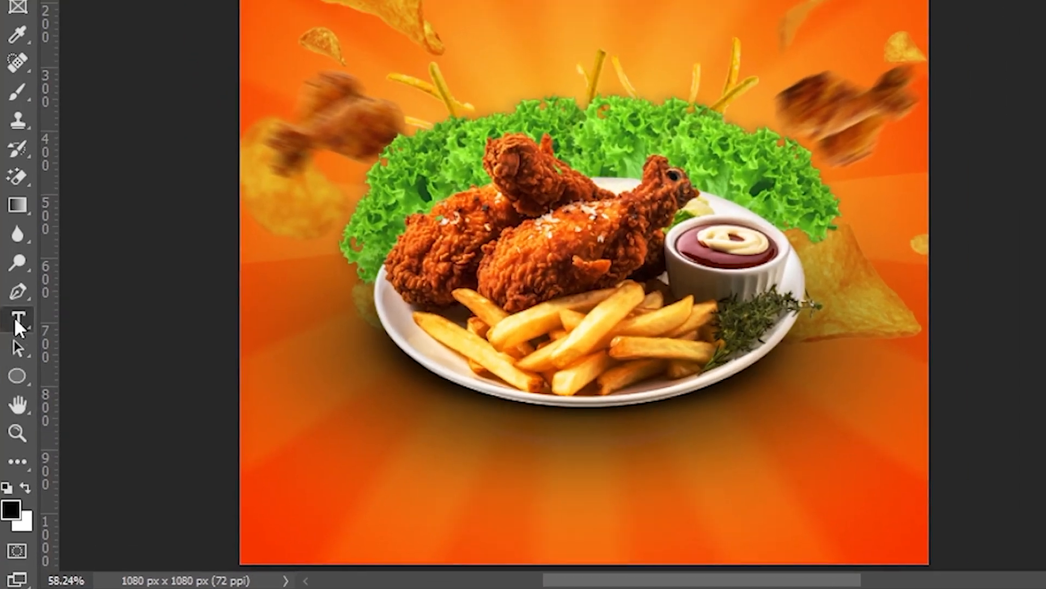
pyautogui.moveTo(215, 108); pyautogui.dragTo(613, 295)
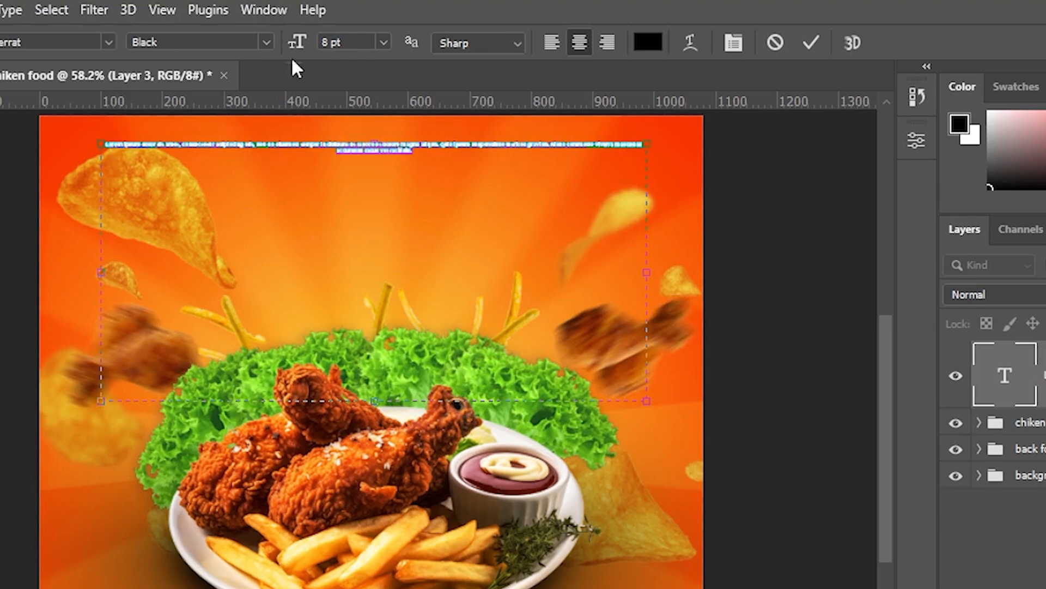
pyautogui.click(383, 42)
pyautogui.click(362, 294)
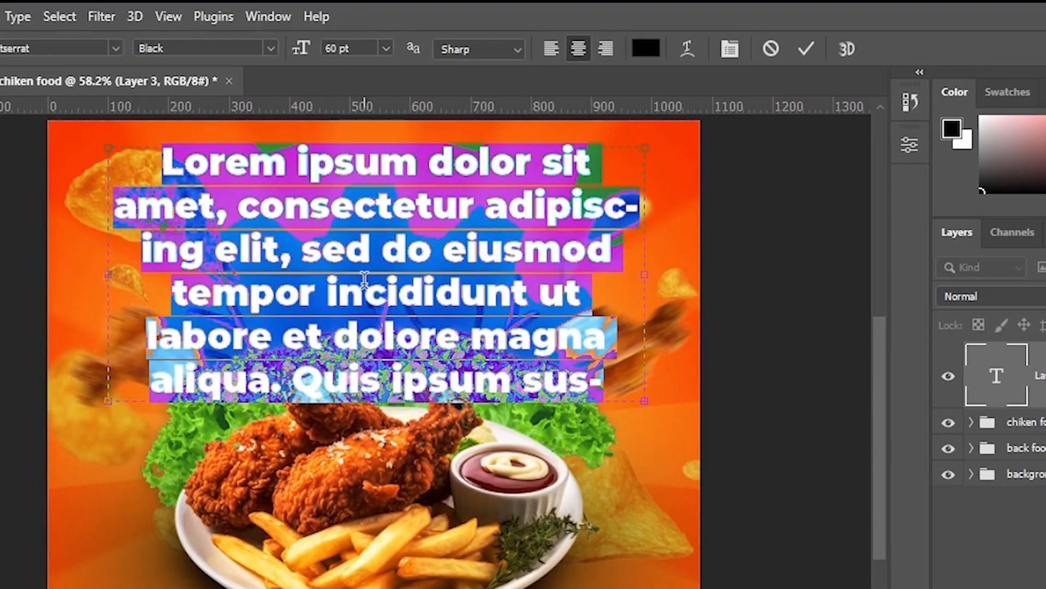
pyautogui.click(387, 50)
pyautogui.click(353, 276)
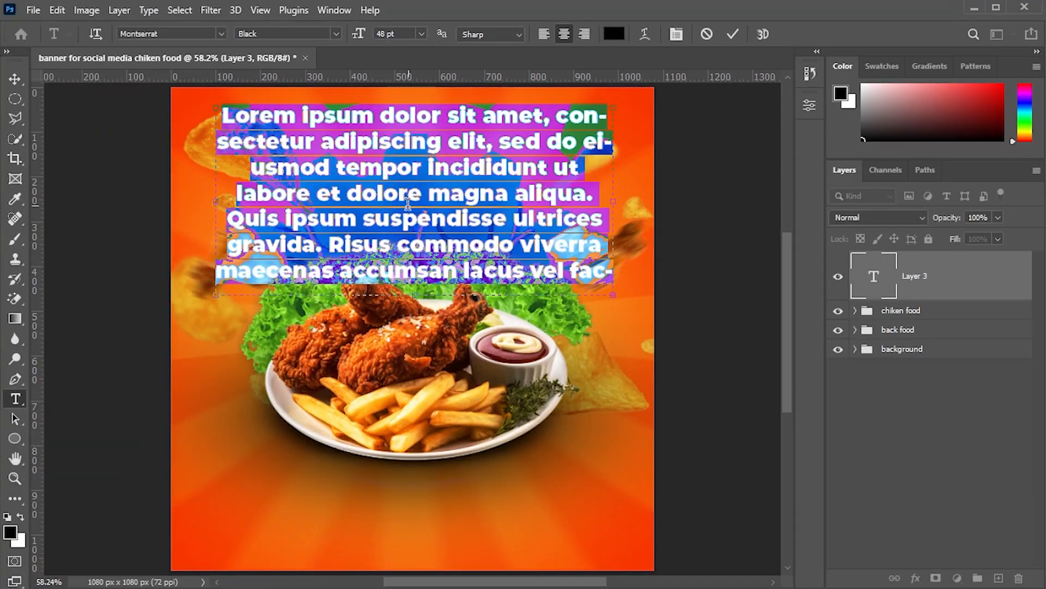
# - Replace the placeholder with the headline special food in white James Stroker at 72 pt
pyautogui.press('BackSpace')
pyautogui.click(220, 35)
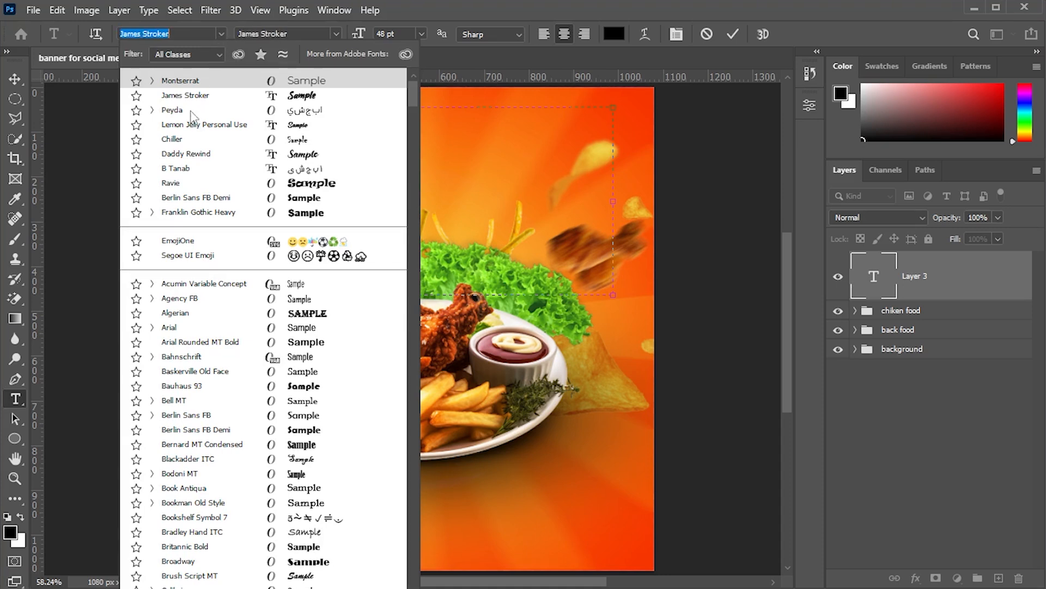
pyautogui.click(291, 97)
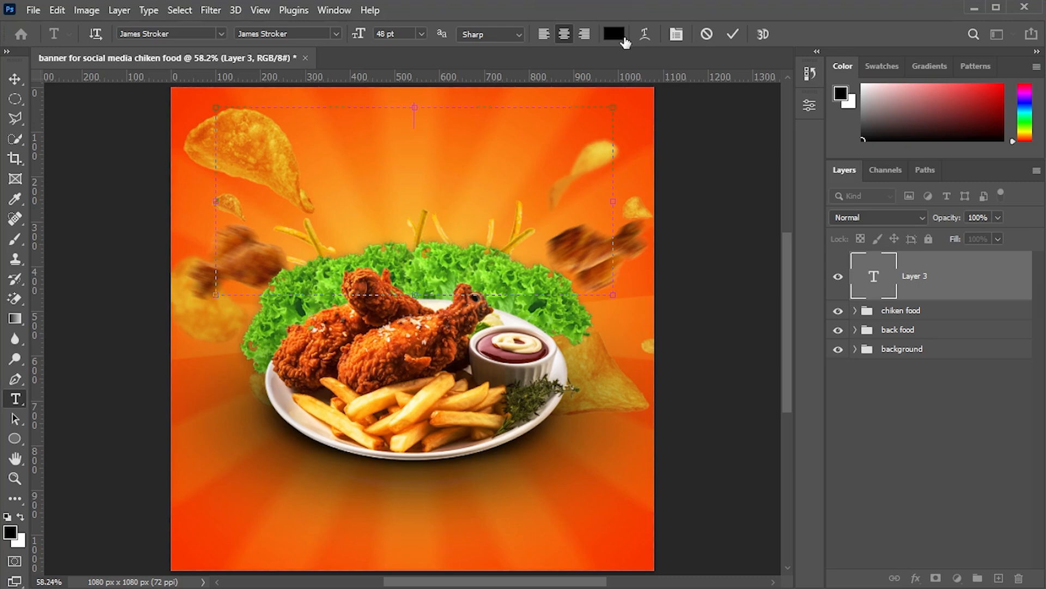
pyautogui.click(614, 33)
pyautogui.write('ffffff')
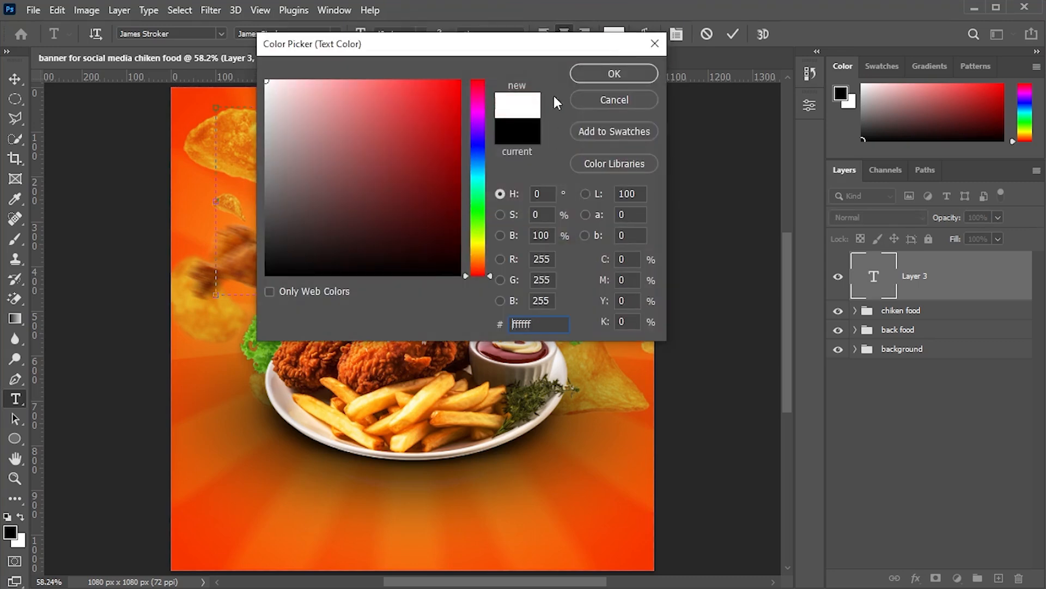
pyautogui.click(615, 74)
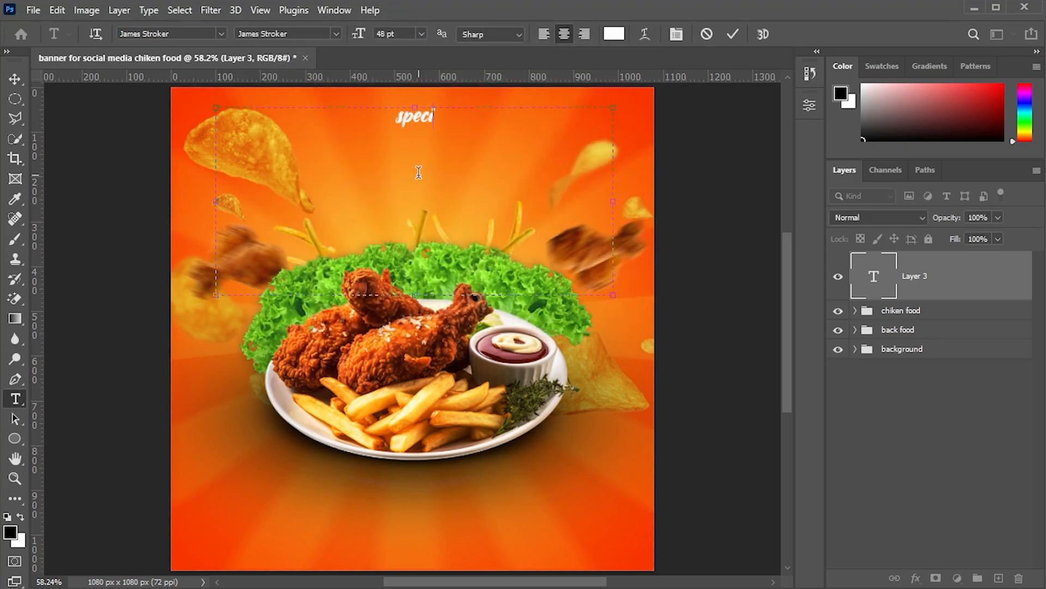
pyautogui.write('food')
pyautogui.moveTo(300, 121); pyautogui.dragTo(434, 39)
pyautogui.click(422, 34)
pyautogui.click(401, 232)
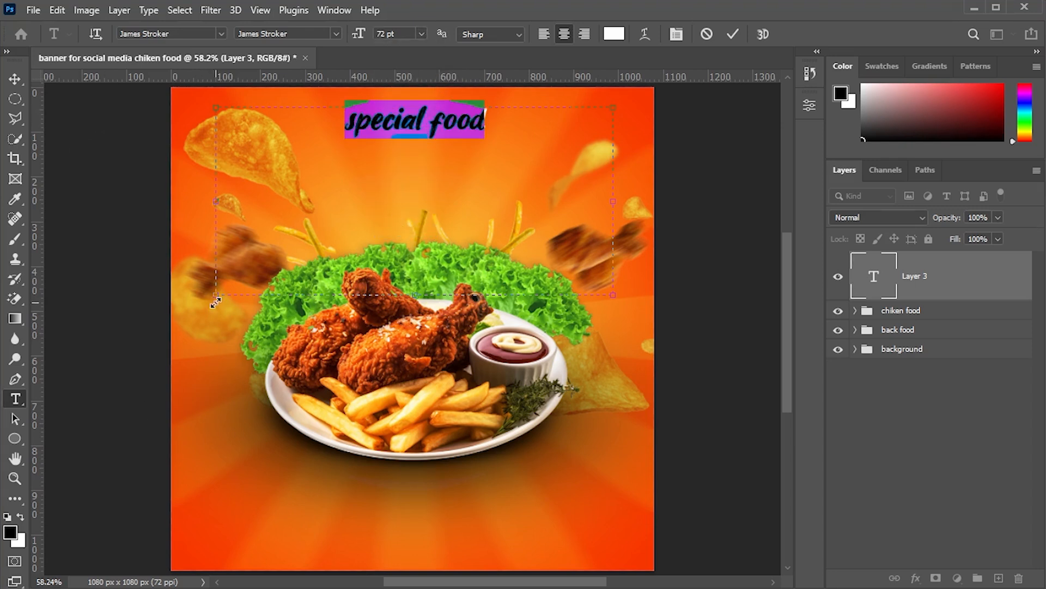
# - Enlarge the headline text box and scale the headline up across the banner's top
pyautogui.moveTo(215, 301); pyautogui.dragTo(359, 141)
pyautogui.moveTo(612, 143); pyautogui.dragTo(518, 142)
pyautogui.click(14, 79)
pyautogui.moveTo(359, 142); pyautogui.dragTo(138, 199)
pyautogui.moveTo(311, 171); pyautogui.dragTo(385, 214)
pyautogui.moveTo(591, 244); pyautogui.dragTo(657, 337)
pyautogui.moveTo(489, 266); pyautogui.dragTo(410, 323)
# - Right-align the word food and shrink the text box so only special remains in the headline
pyautogui.click(15, 398)
pyautogui.click(449, 151)
pyautogui.doubleClick(391, 260)
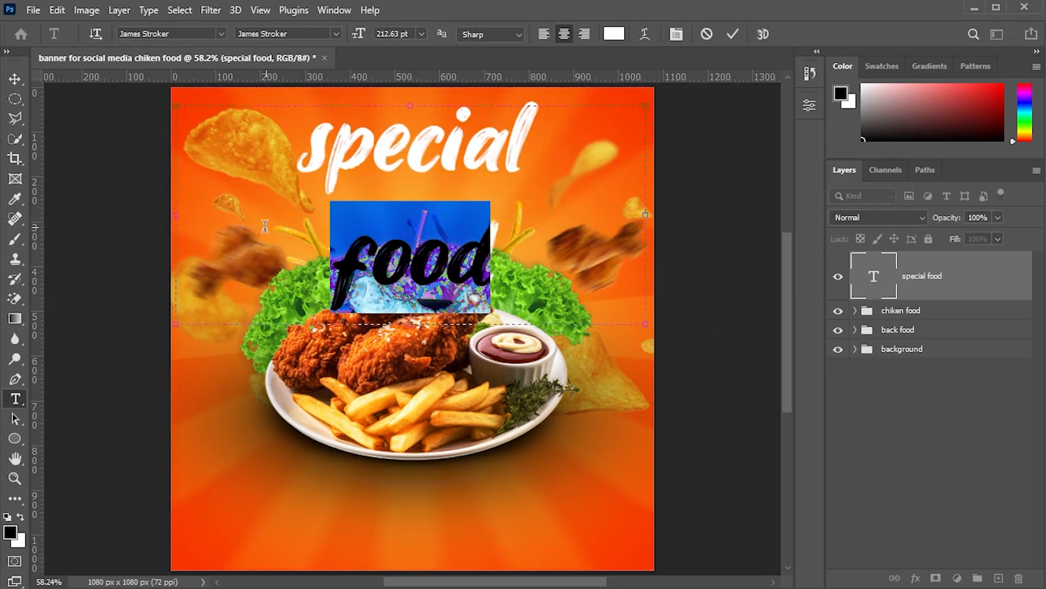
pyautogui.click(809, 104)
pyautogui.click(629, 180)
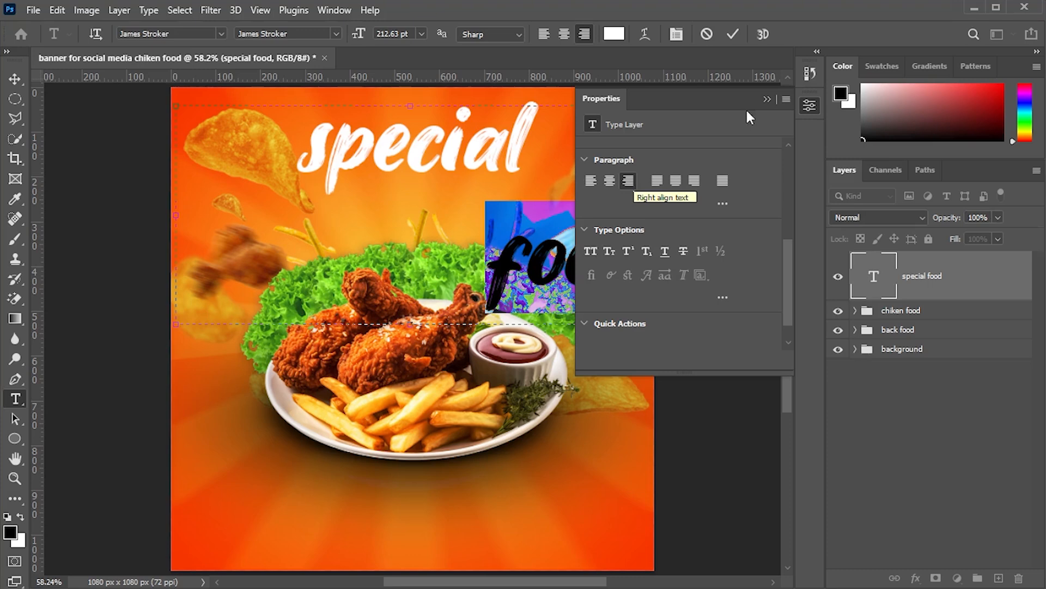
pyautogui.click(733, 34)
pyautogui.click(767, 99)
pyautogui.doubleClick(568, 269)
pyautogui.rightClick(569, 272)
pyautogui.click(602, 303)
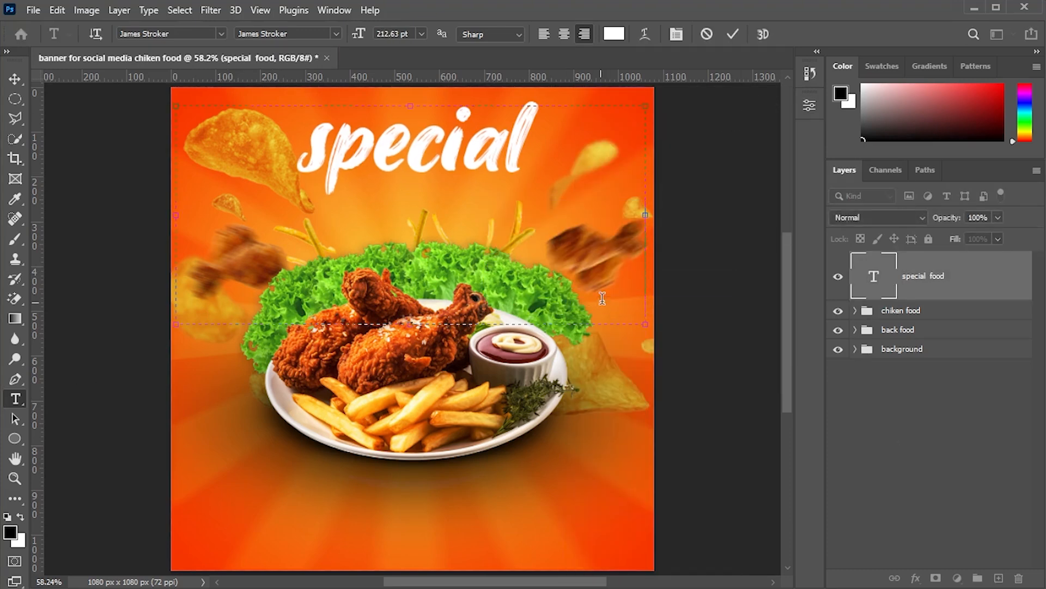
pyautogui.moveTo(410, 324); pyautogui.dragTo(409, 198)
pyautogui.moveTo(646, 152); pyautogui.dragTo(430, 152)
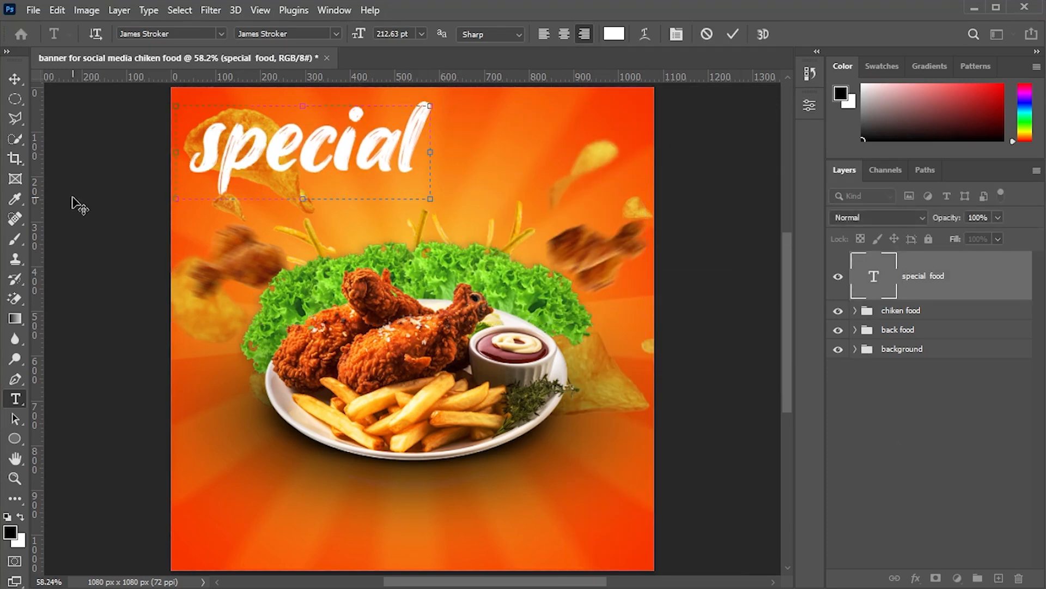
# - Scale the special headline larger and position it across the top of the banner
pyautogui.hotkey('ctrl', 'Return')
pyautogui.hotkey('ctrl', 't')
pyautogui.moveTo(438, 189); pyautogui.dragTo(536, 233)
pyautogui.moveTo(546, 243); pyautogui.dragTo(519, 230)
pyautogui.moveTo(457, 206); pyautogui.dragTo(479, 208)
pyautogui.press('Return')
pyautogui.click(896, 408)
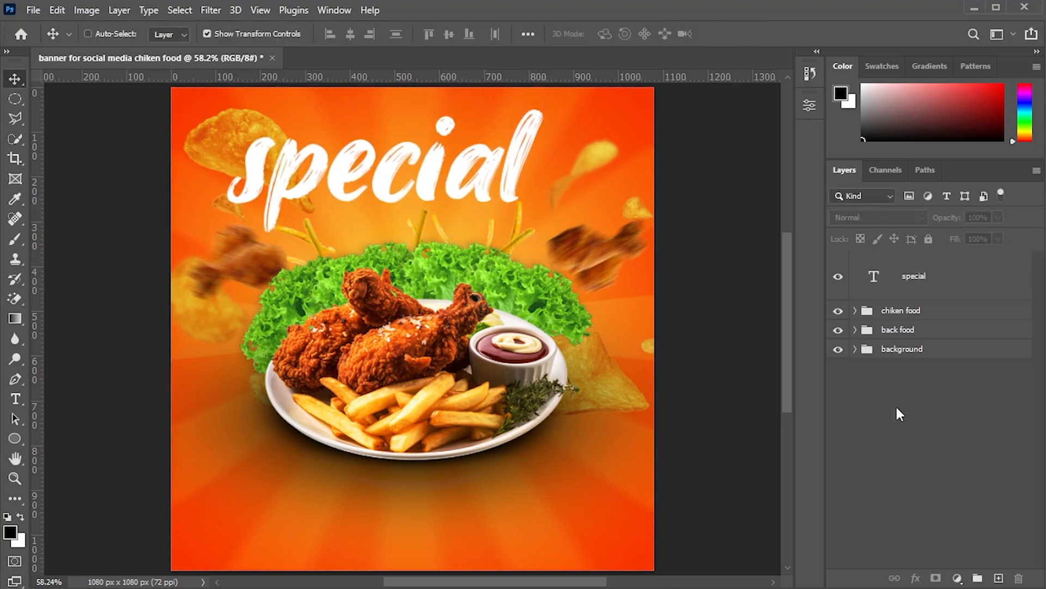
# - Add a separate white food text layer below the headline on the right side
pyautogui.click(15, 398)
pyautogui.moveTo(376, 231); pyautogui.dragTo(569, 428)
pyautogui.write('food')
pyautogui.moveTo(377, 427); pyautogui.dragTo(500, 283)
pyautogui.click(932, 325)
pyautogui.click(922, 279)
# - Scale the food text up to about 148% and tuck it under the end of special
pyautogui.hotkey('ctrl', 't')
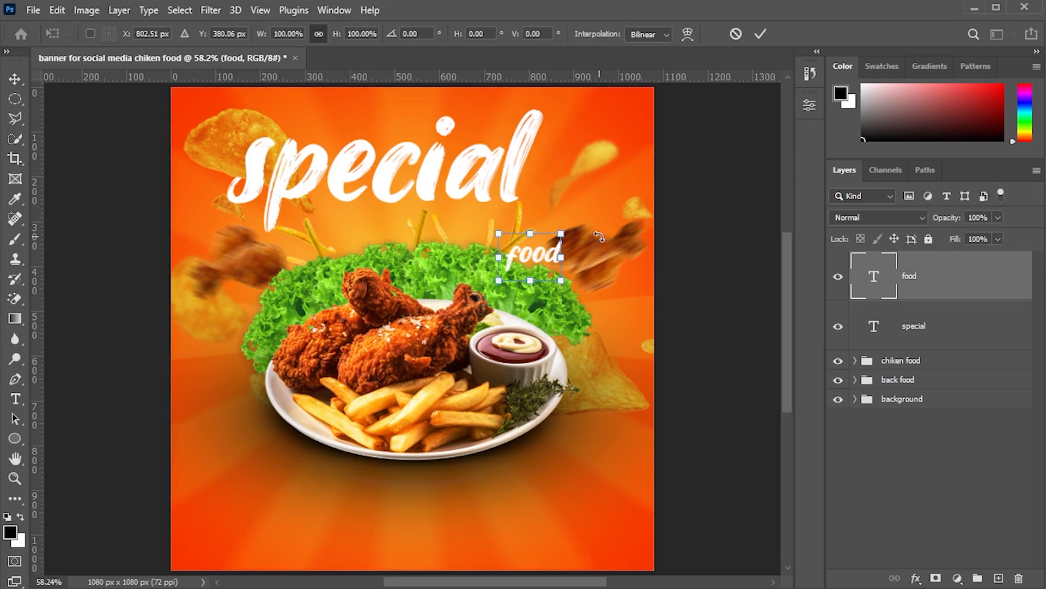
pyautogui.moveTo(562, 233); pyautogui.dragTo(640, 176)
pyautogui.moveTo(599, 220); pyautogui.dragTo(574, 221)
pyautogui.moveTo(620, 281); pyautogui.dragTo(601, 267)
pyautogui.moveTo(561, 234); pyautogui.dragTo(566, 243)
pyautogui.moveTo(604, 277); pyautogui.dragTo(578, 257)
pyautogui.moveTo(544, 237); pyautogui.dragTo(545, 245)
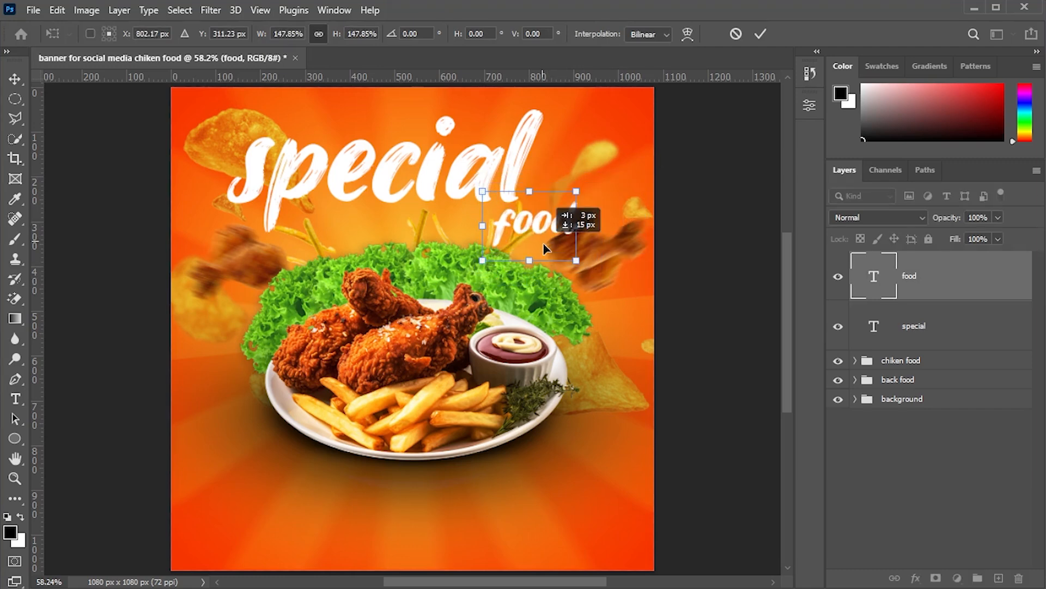
pyautogui.click(15, 81)
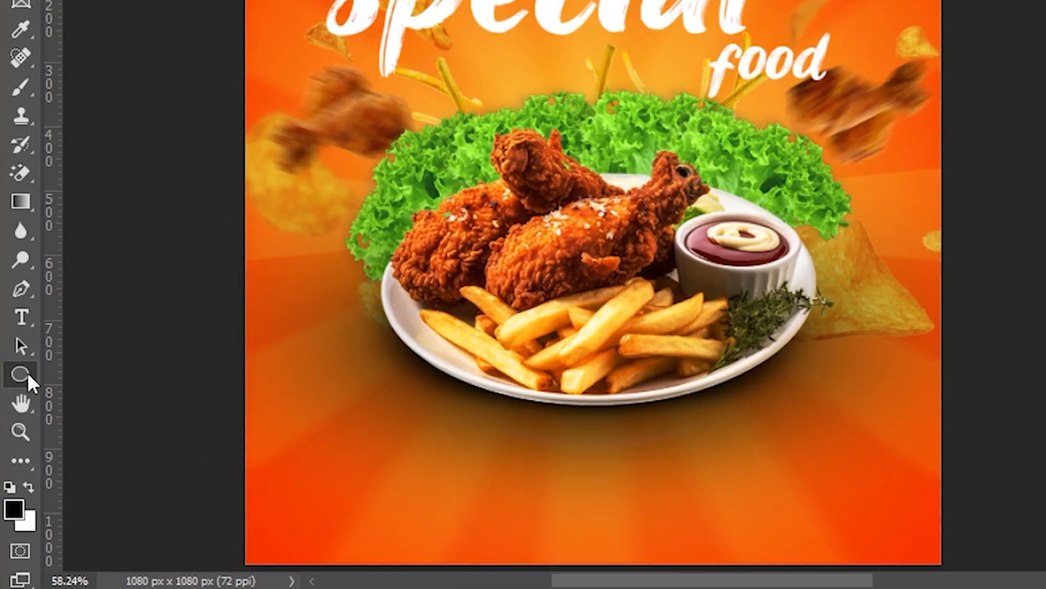
# - Draw a 300 × 85 px rounded rectangle near the bottom with a yellow fill and no stroke
pyautogui.rightClick(27, 372)
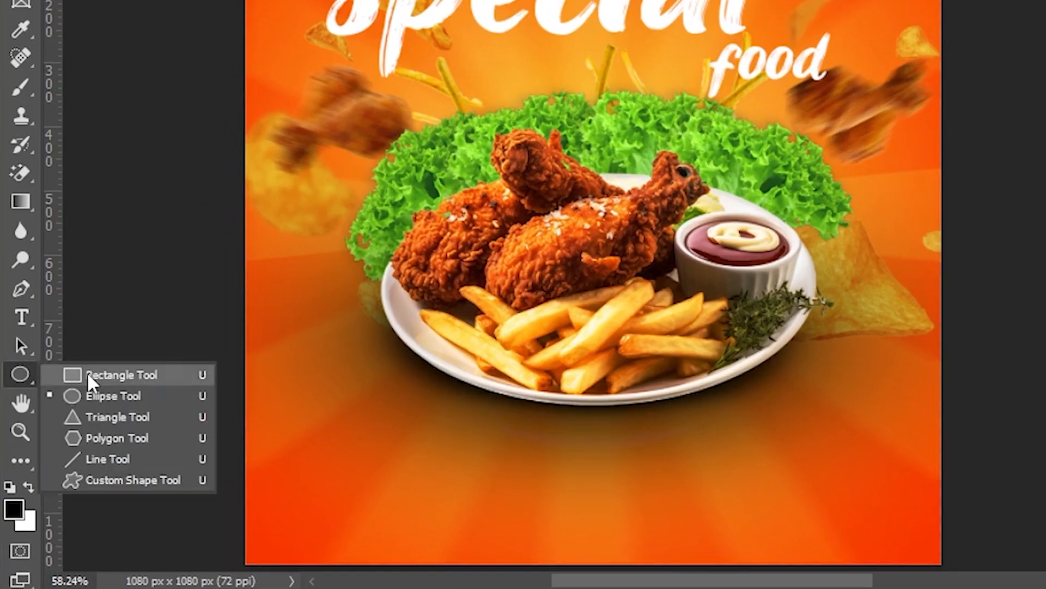
pyautogui.click(93, 373)
pyautogui.moveTo(301, 421); pyautogui.dragTo(508, 482)
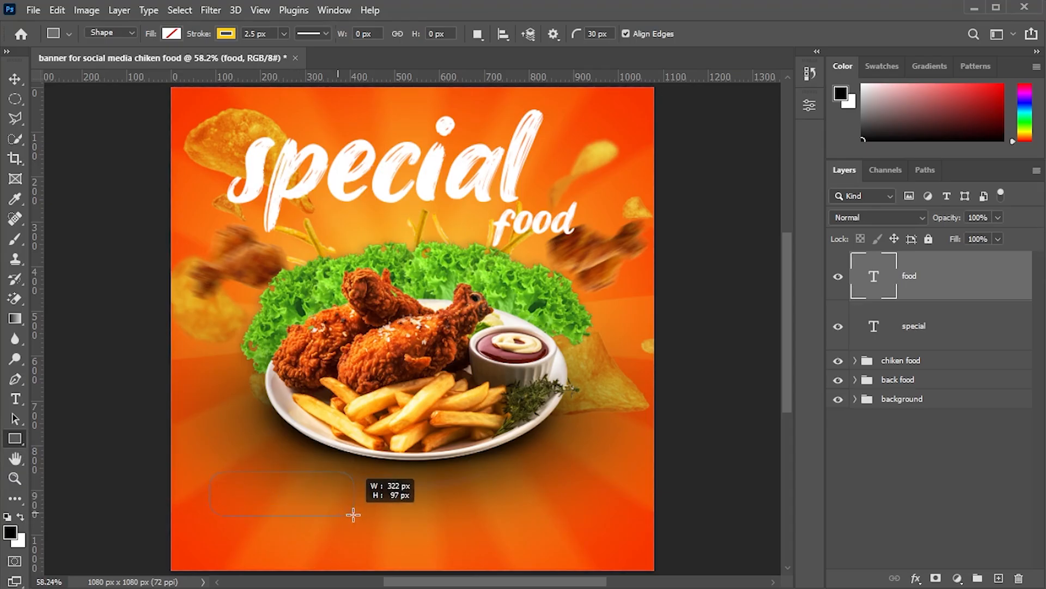
pyautogui.moveTo(354, 514); pyautogui.dragTo(344, 509)
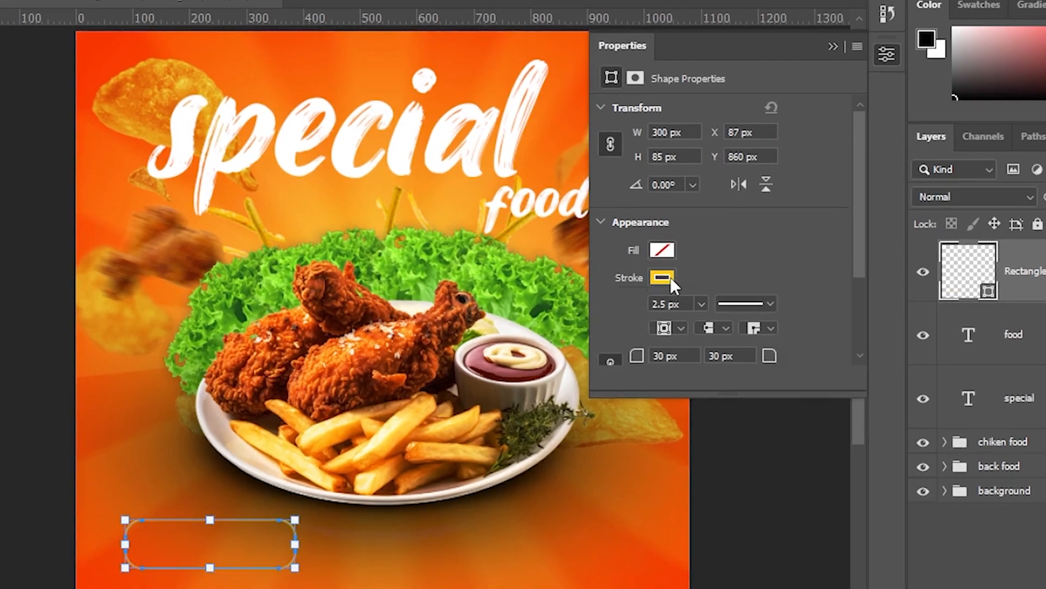
pyautogui.click(632, 280)
pyautogui.click(602, 310)
pyautogui.click(660, 253)
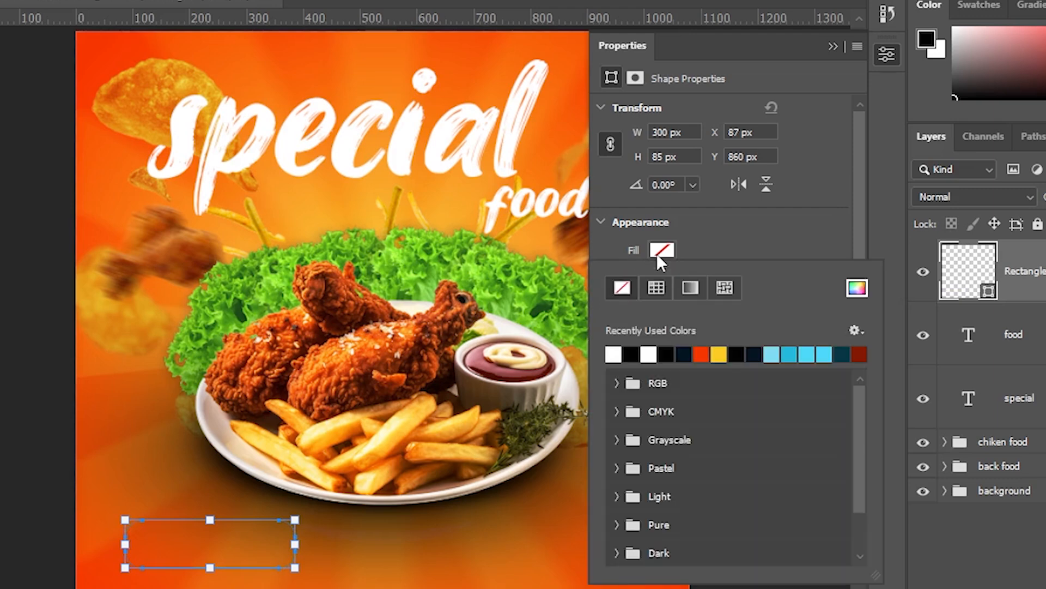
pyautogui.click(721, 356)
pyautogui.click(788, 241)
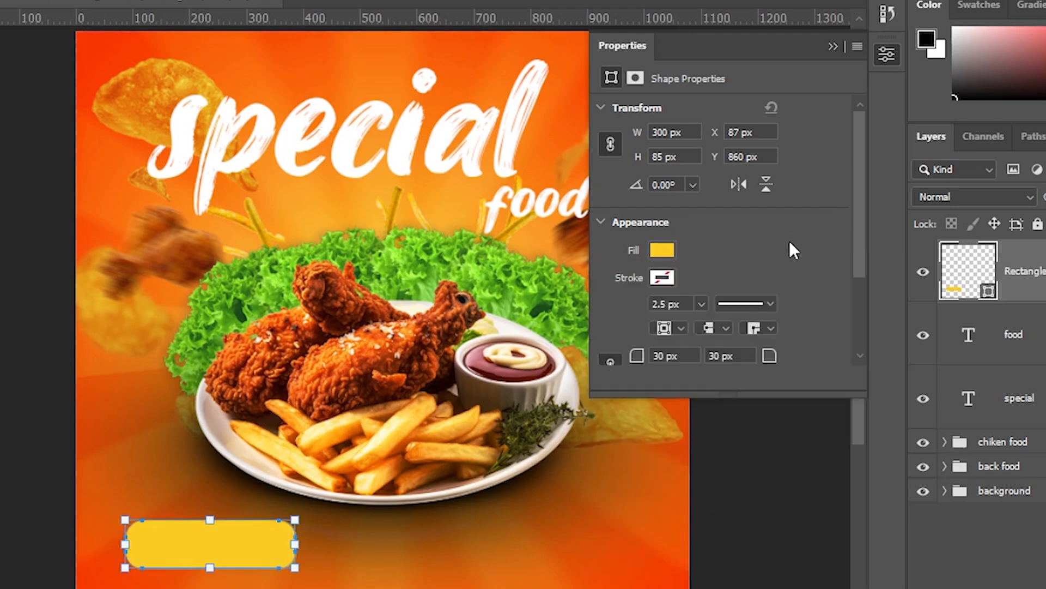
pyautogui.click(660, 255)
pyautogui.click(856, 289)
pyautogui.click(638, 15)
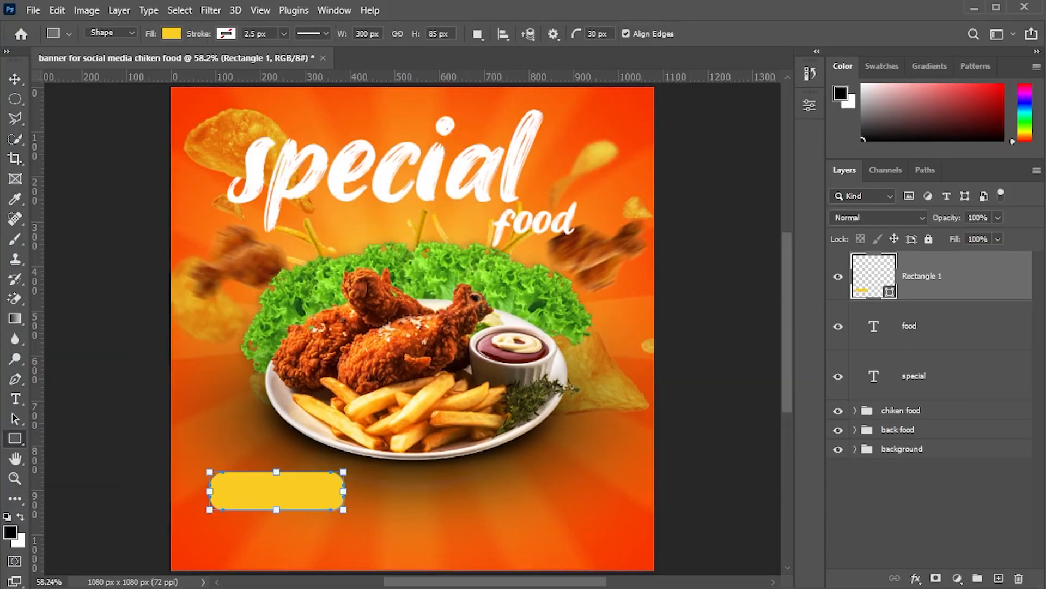
# - Center the yellow button at the bottom and move its layer below the text layers
pyautogui.press('v')
pyautogui.moveTo(295, 499); pyautogui.dragTo(431, 543)
pyautogui.moveTo(922, 276); pyautogui.dragTo(922, 389)
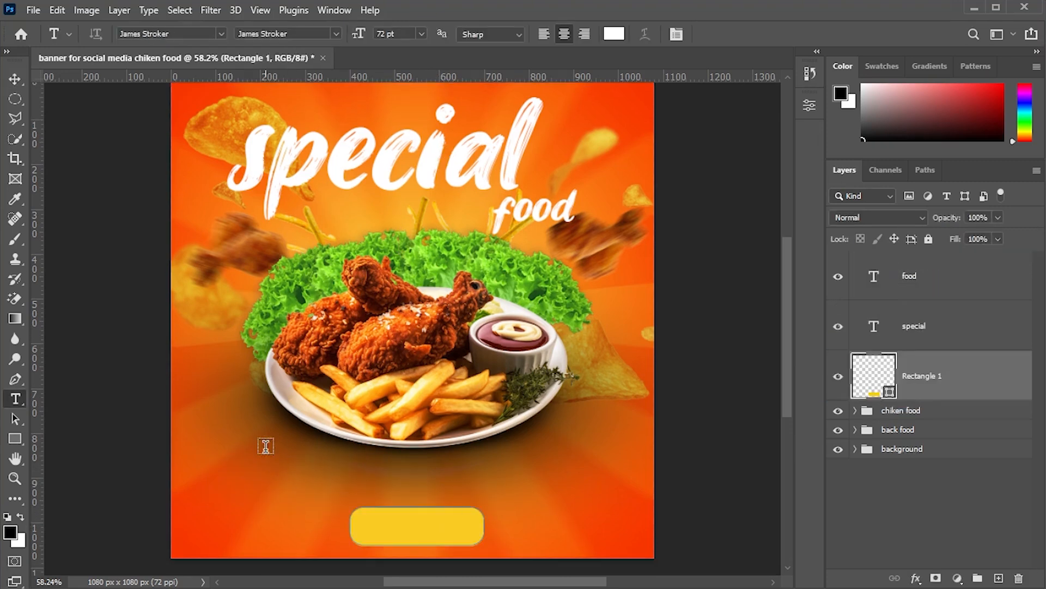
# - Create a text box and type order now in Montserrat Black
pyautogui.moveTo(204, 421); pyautogui.dragTo(444, 500)
pyautogui.click(221, 34)
pyautogui.click(218, 96)
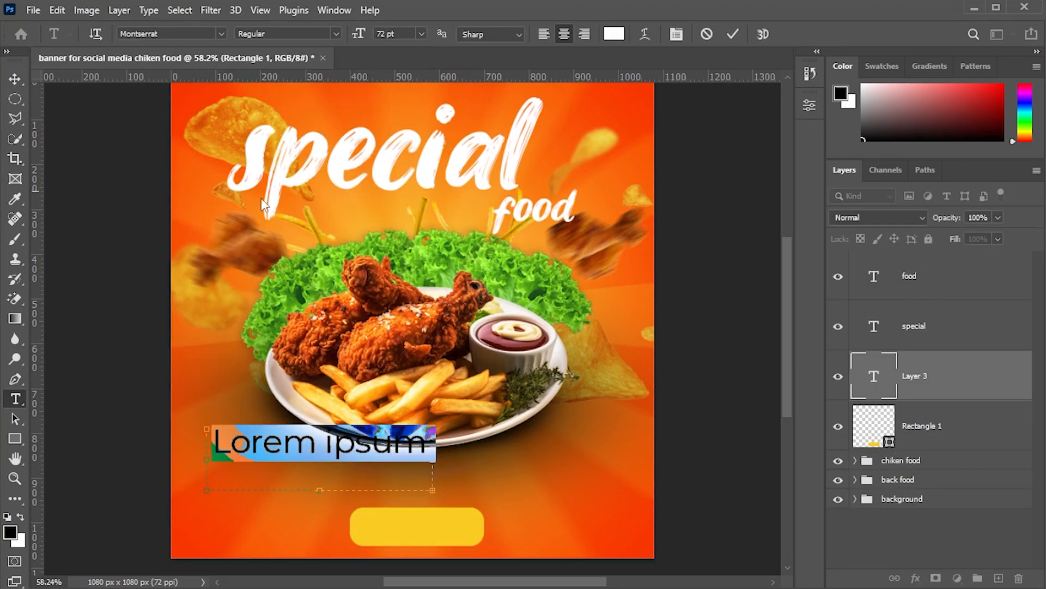
pyautogui.click(327, 34)
pyautogui.click(272, 249)
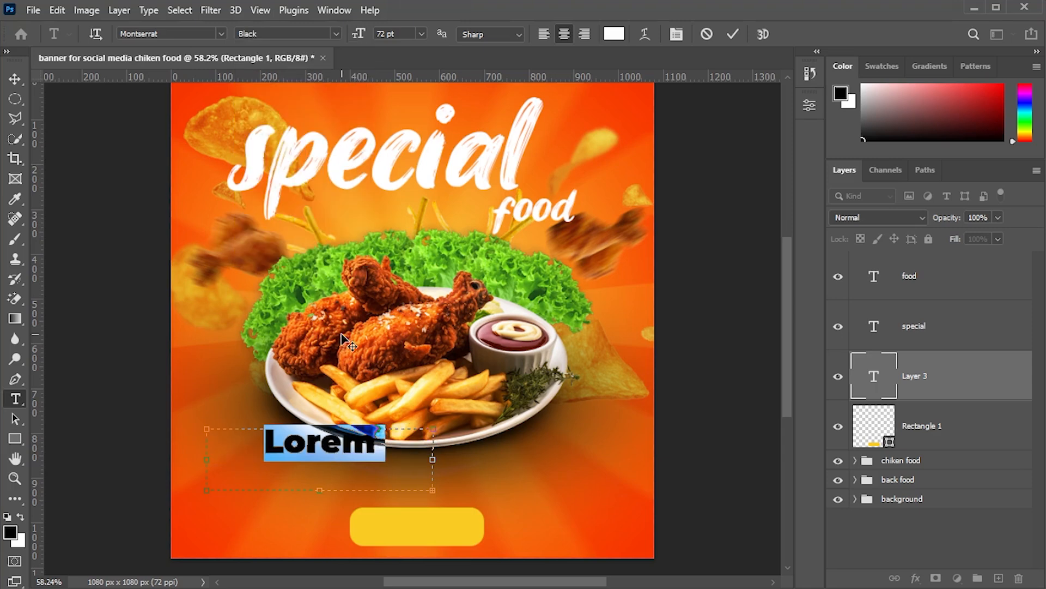
pyautogui.write('order now')
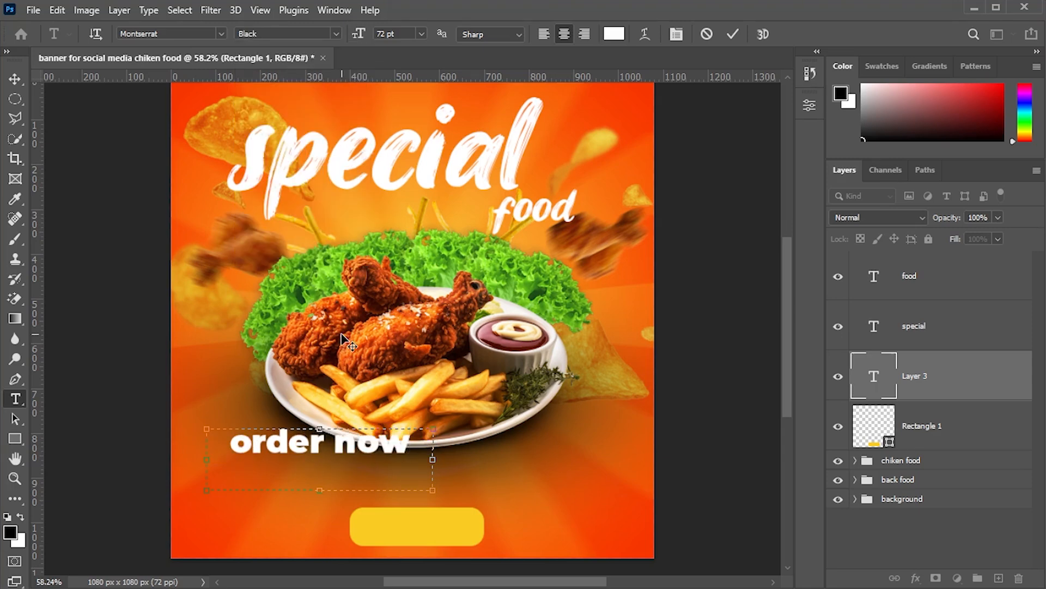
# - Set the order now text color to black
pyautogui.tripleClick(369, 442)
pyautogui.click(614, 34)
pyautogui.click(257, 266)
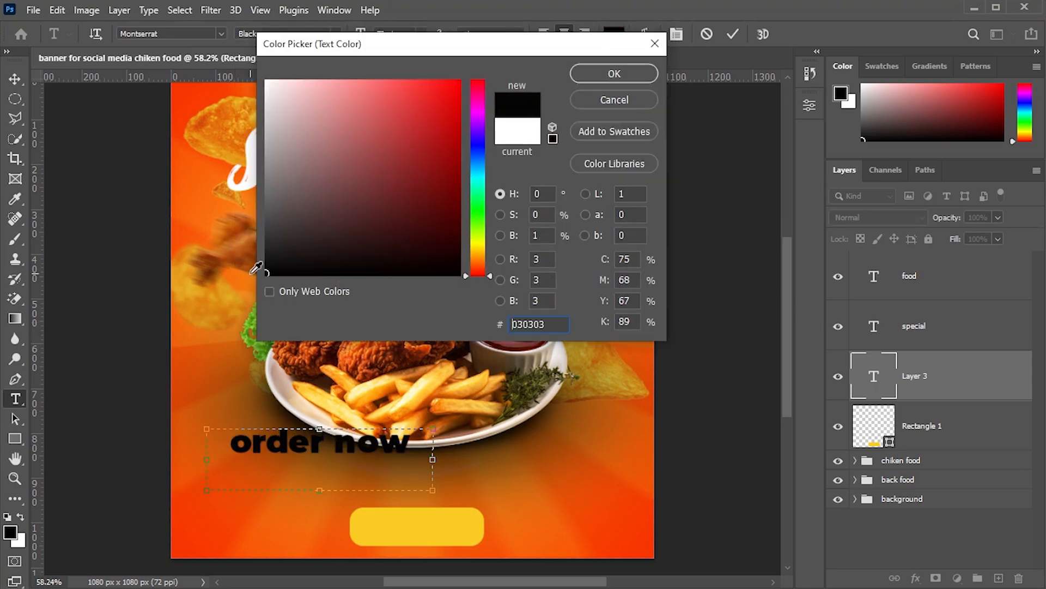
pyautogui.press('Return')
# - Capitalize the button text to read Order Now
pyautogui.moveTo(251, 442); pyautogui.dragTo(233, 444)
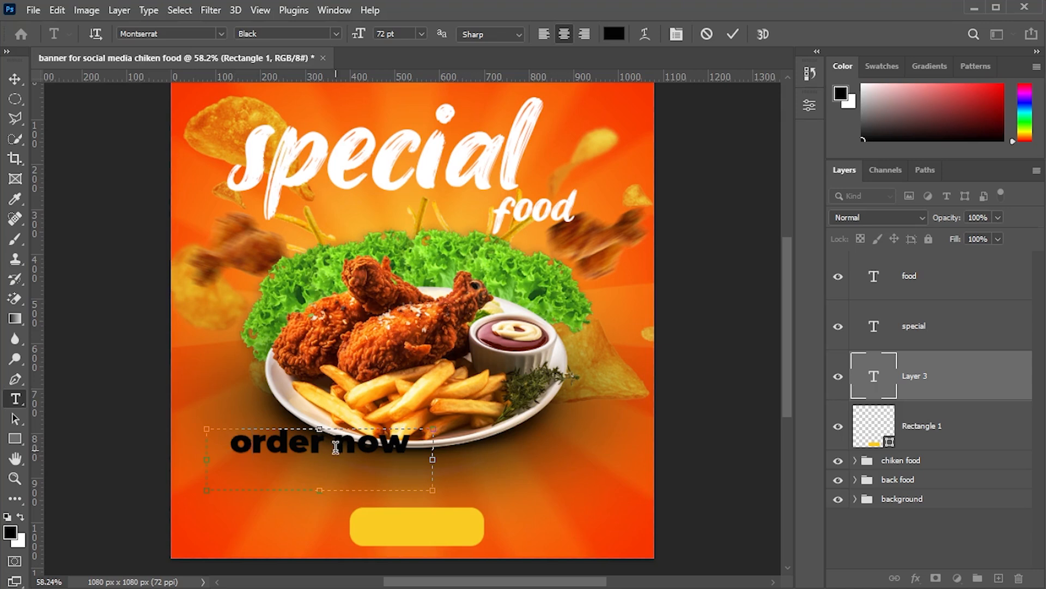
pyautogui.press('BackSpace')
pyautogui.write('O')
pyautogui.moveTo(365, 444); pyautogui.dragTo(347, 438)
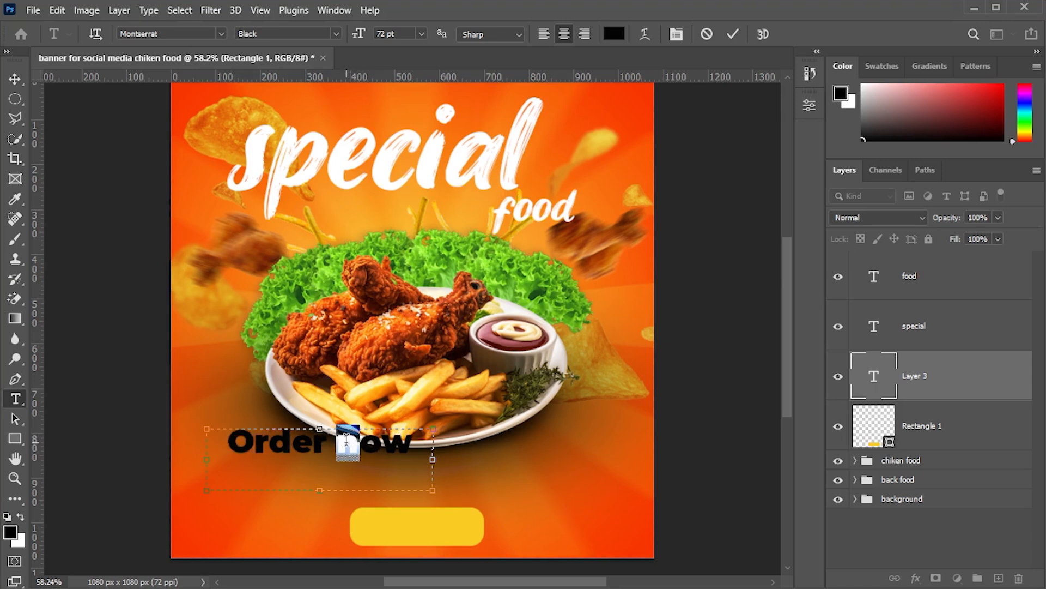
pyautogui.write('N')
# - Scale the Order Now text to about 57% and center it on the yellow button
pyautogui.click(14, 79)
pyautogui.moveTo(405, 454); pyautogui.dragTo(499, 497)
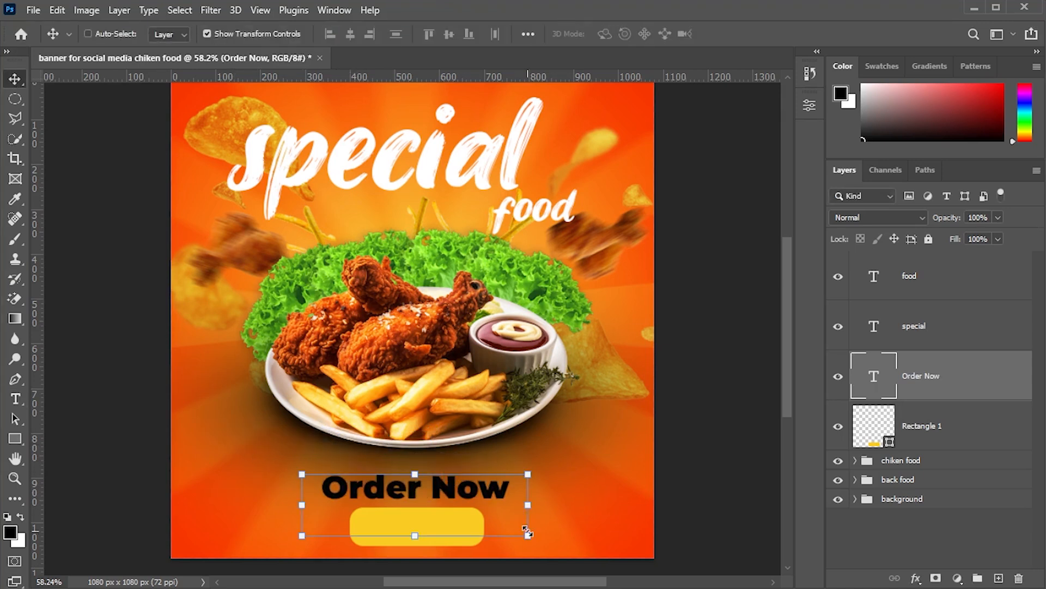
pyautogui.moveTo(528, 533); pyautogui.dragTo(456, 514)
pyautogui.moveTo(418, 486); pyautogui.dragTo(463, 544)
pyautogui.moveTo(449, 531); pyautogui.dragTo(468, 535)
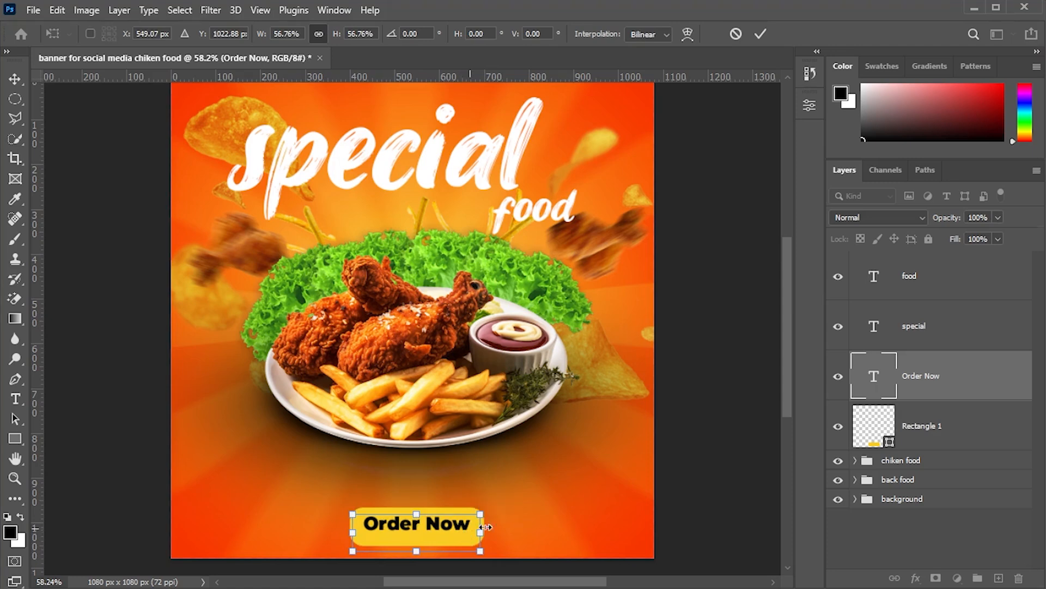
pyautogui.press('Return')
# - Pick the Custom Shape tool with the phone-call shape from the custom shape set
pyautogui.rightClick(19, 438)
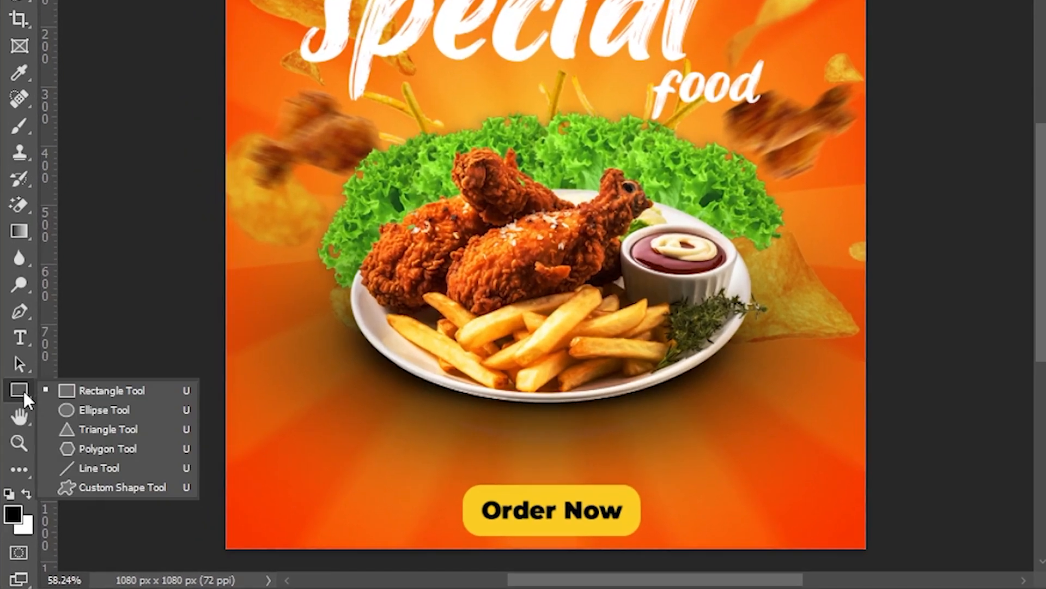
pyautogui.click(117, 472)
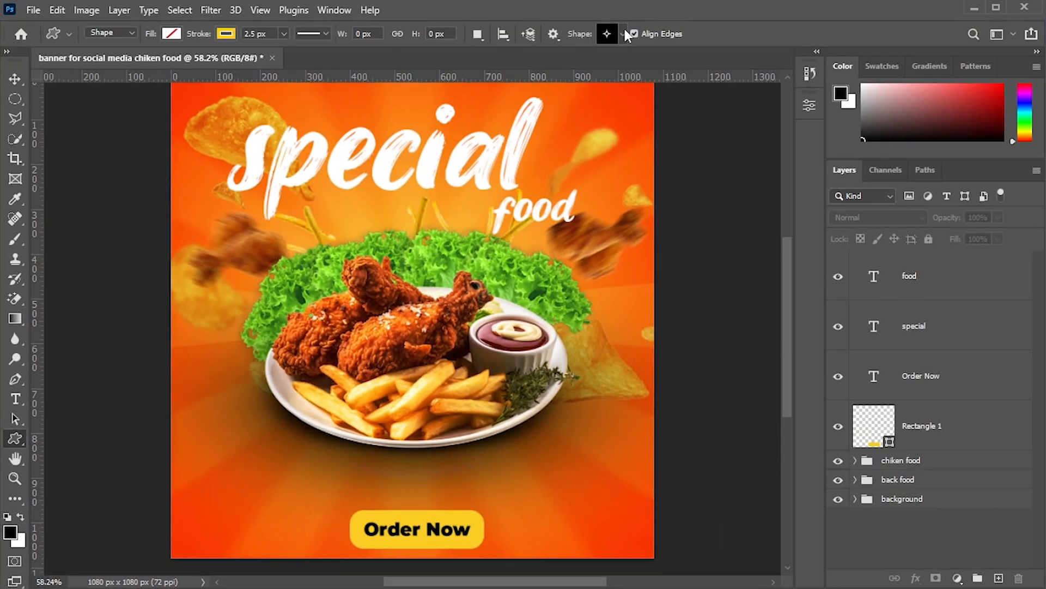
pyautogui.click(624, 34)
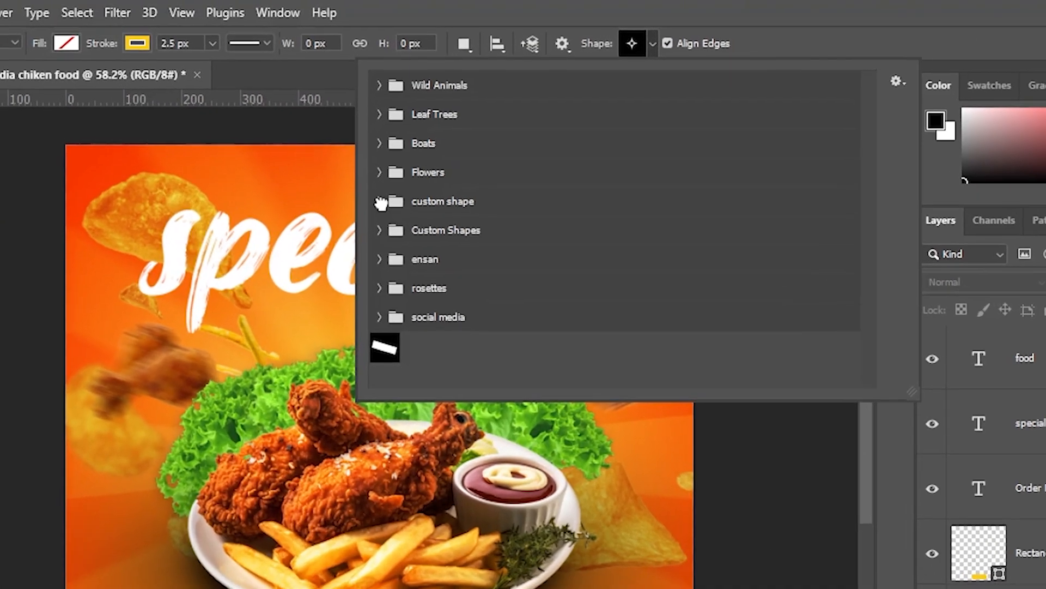
pyautogui.click(412, 155)
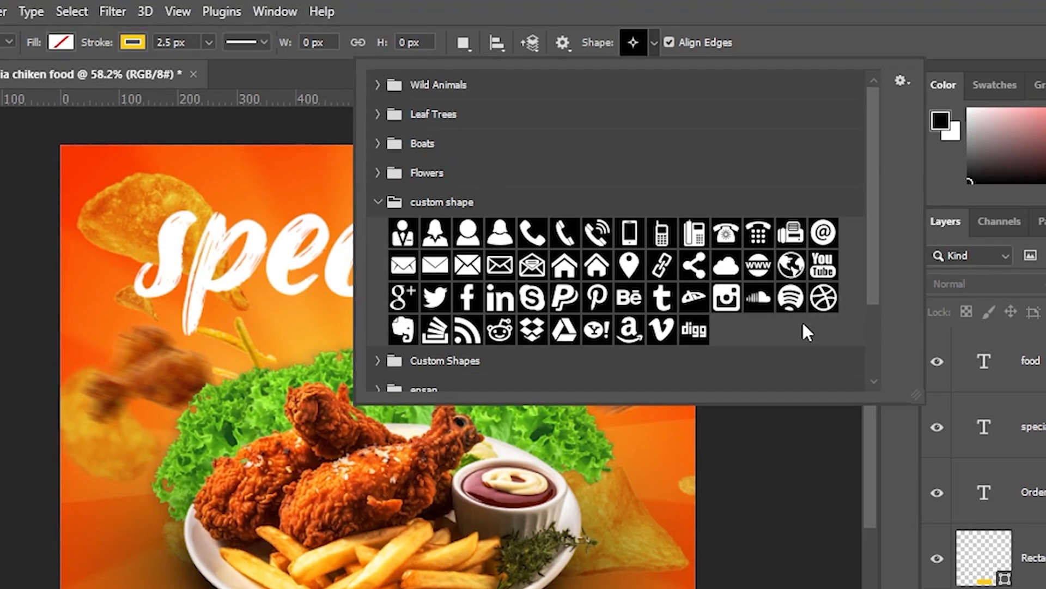
pyautogui.scroll(-1, 801, 324)
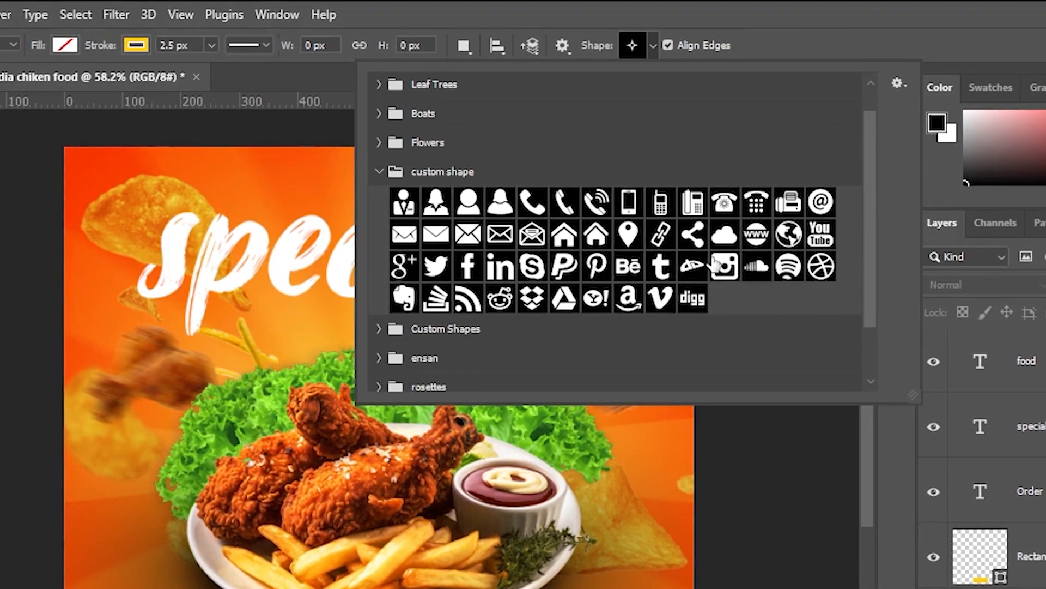
pyautogui.click(598, 206)
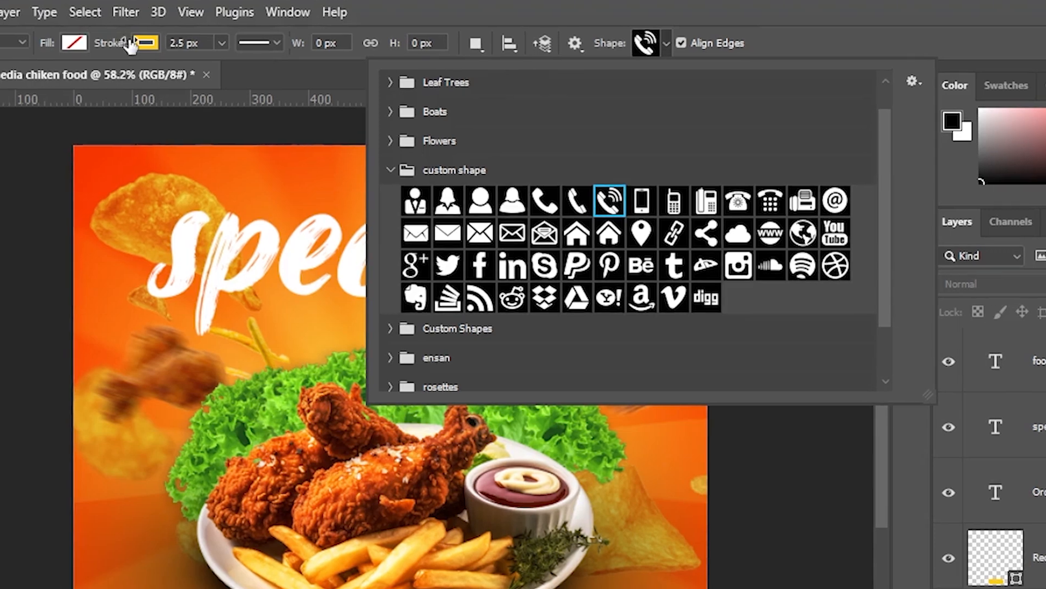
# - Give the shape a black stroke and draw a phone icon about 60 × 63 px in the bottom-right corner
pyautogui.click(135, 44)
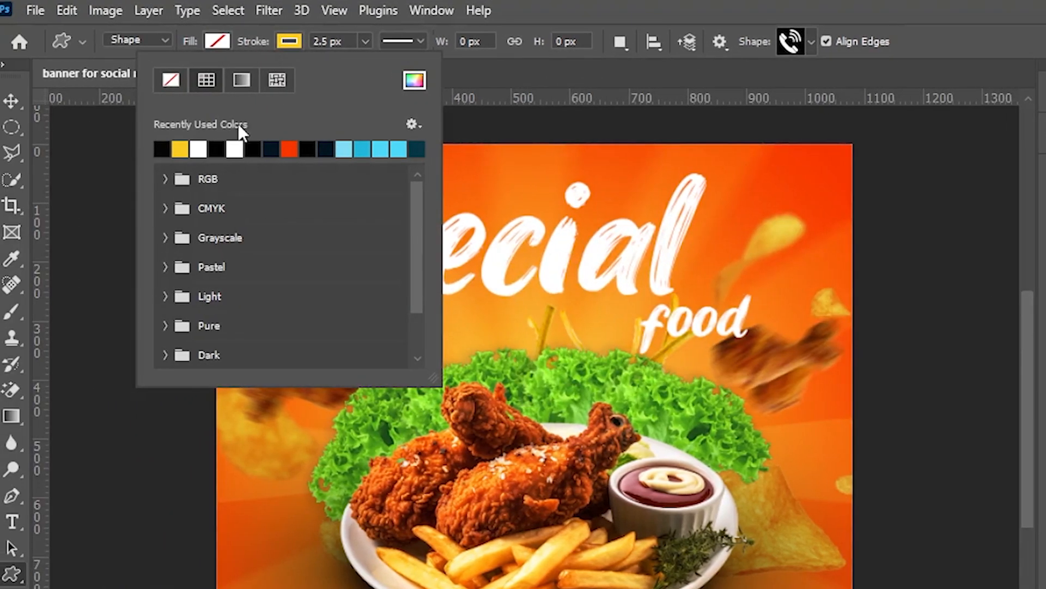
pyautogui.click(161, 148)
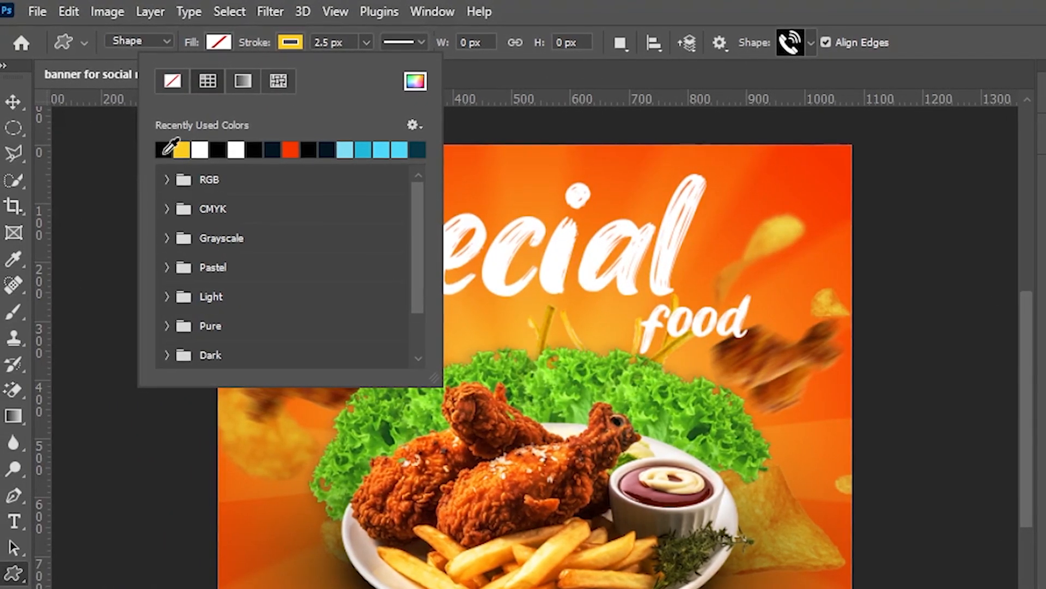
pyautogui.click(221, 44)
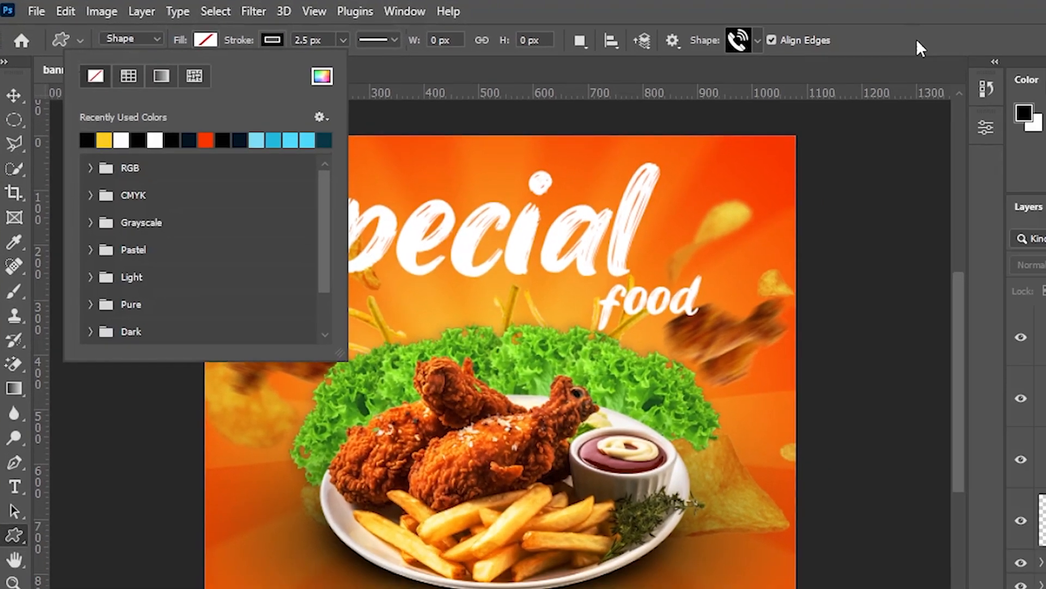
pyautogui.press('Return')
pyautogui.scroll(-2, 634, 414)
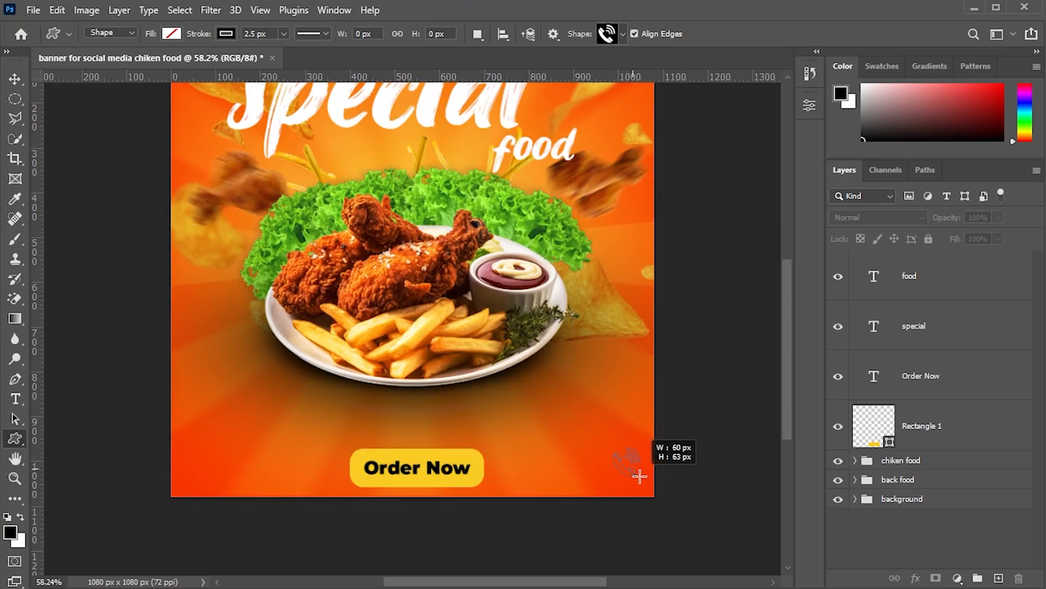
pyautogui.moveTo(640, 476); pyautogui.dragTo(644, 481)
pyautogui.click(773, 101)
pyautogui.click(938, 321)
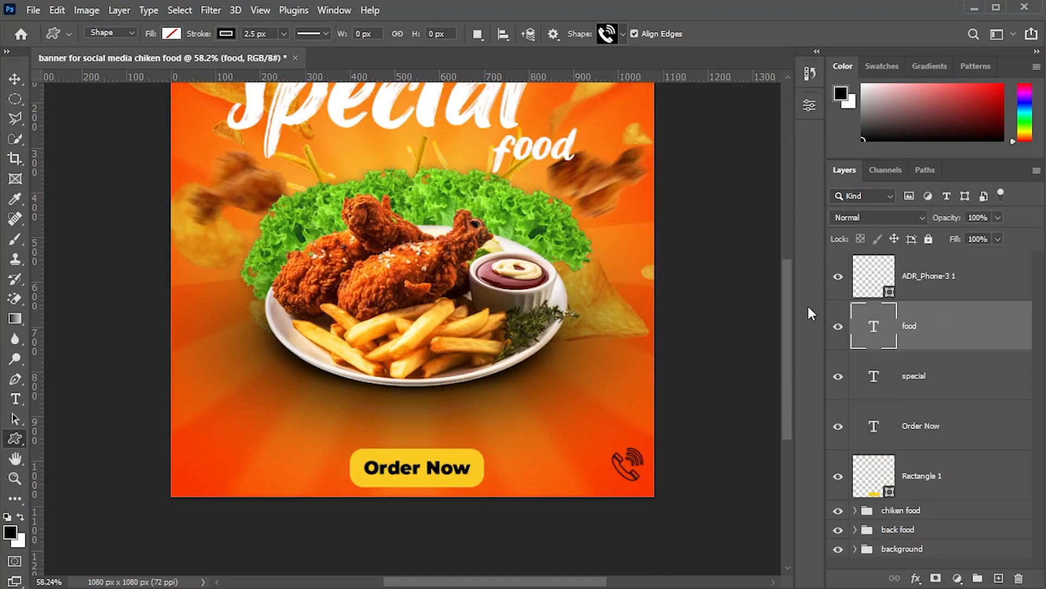
# - Nudge the phone icon slightly upward in the bottom-right corner
pyautogui.click(15, 79)
pyautogui.click(906, 295)
pyautogui.moveTo(632, 471); pyautogui.dragTo(637, 454)
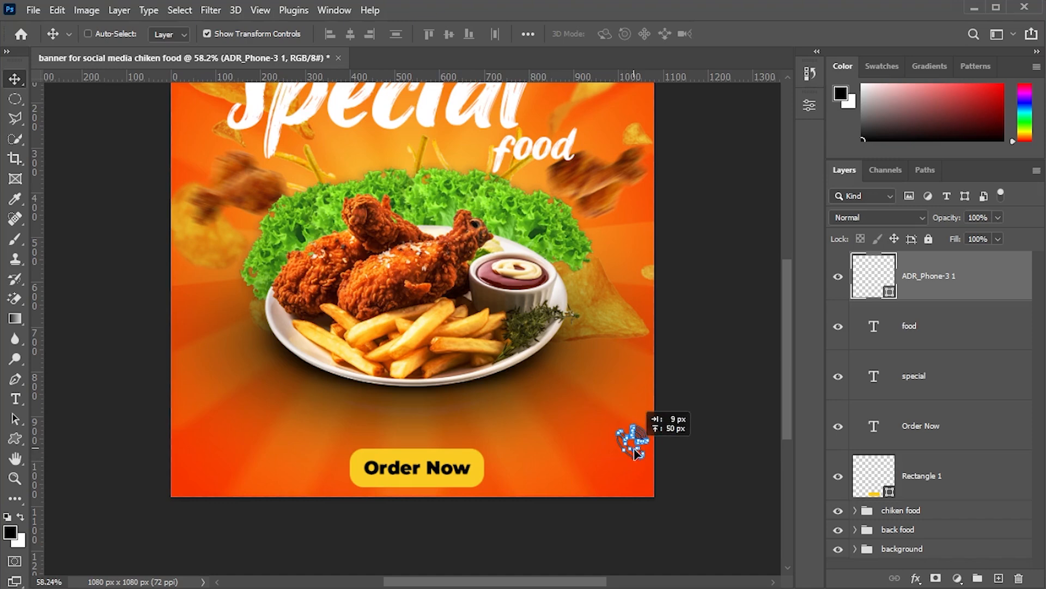
pyautogui.click(970, 319)
pyautogui.press('t')
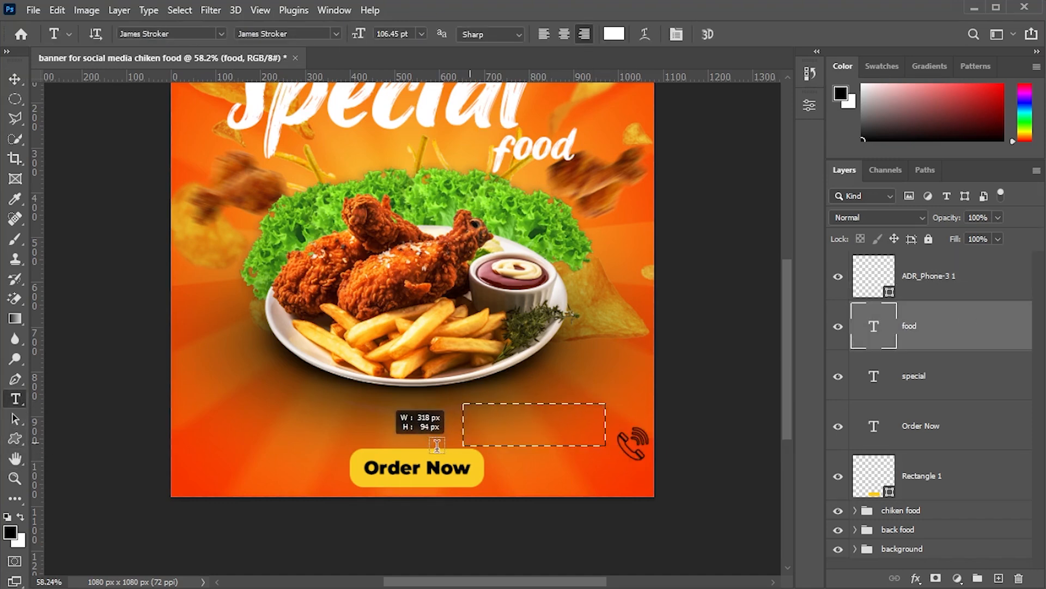
pyautogui.moveTo(437, 446); pyautogui.dragTo(389, 445)
pyautogui.click(221, 34)
pyautogui.click(178, 80)
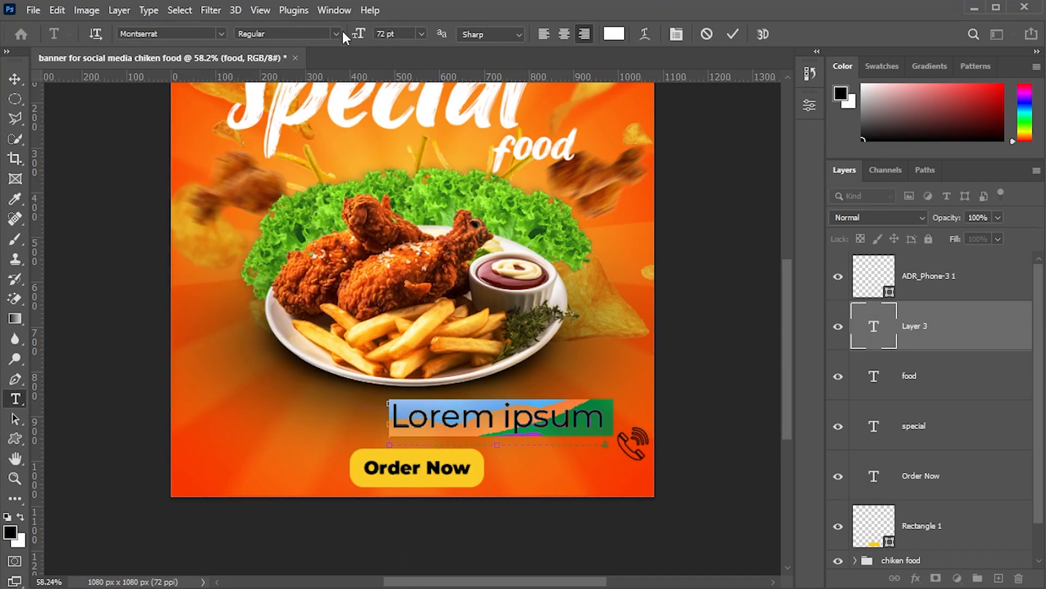
pyautogui.click(336, 34)
pyautogui.click(283, 250)
pyautogui.write('999-999-89')
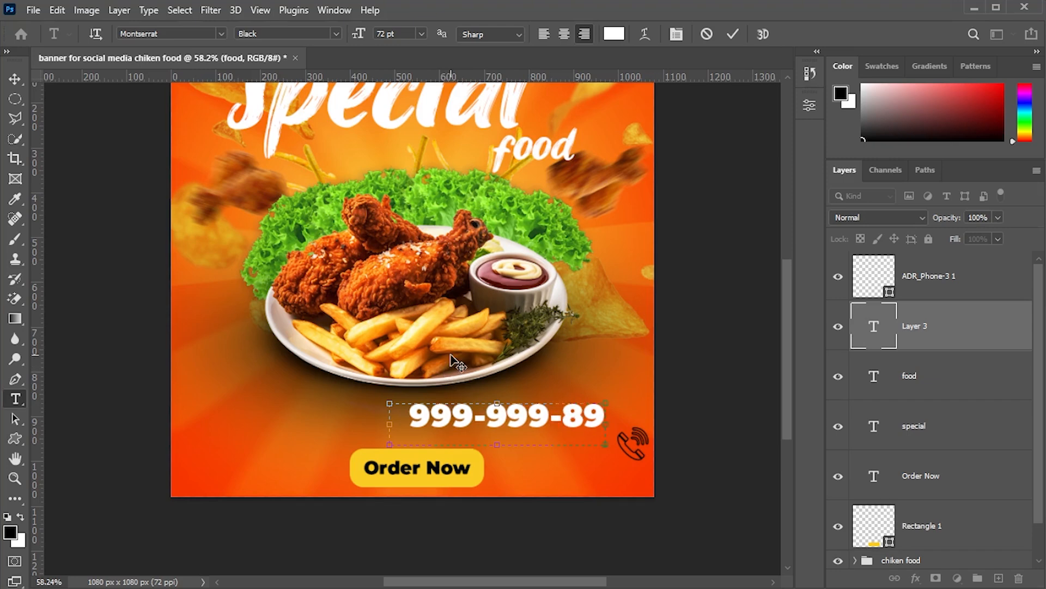
pyautogui.moveTo(605, 424); pyautogui.dragTo(641, 425)
# - Select all of the phone number text and change its color to black
pyautogui.click(16, 80)
pyautogui.click(16, 401)
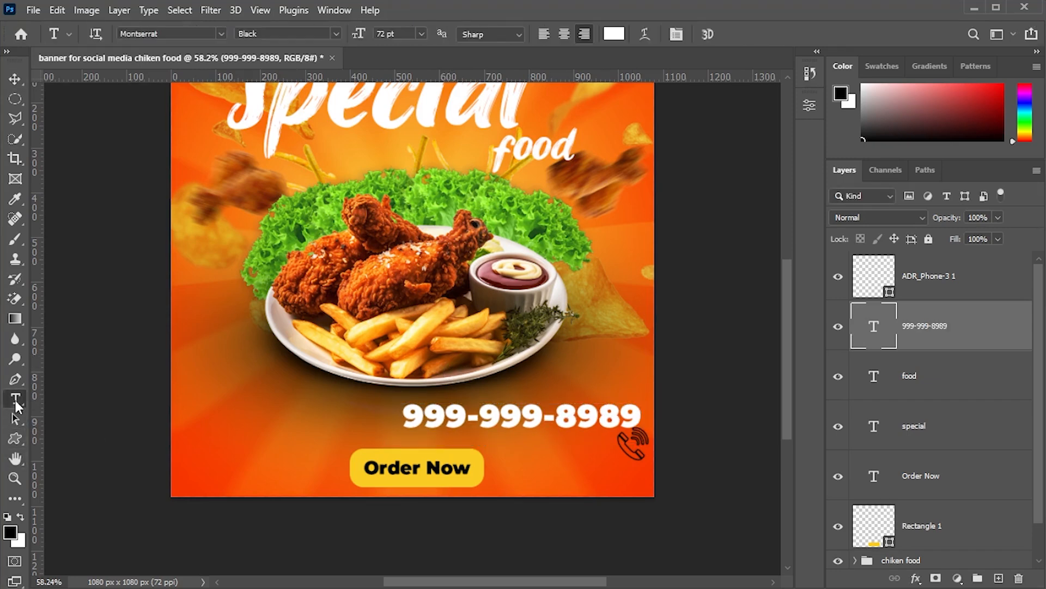
pyautogui.click(524, 417)
pyautogui.hotkey('ctrl', 'a')
pyautogui.click(614, 33)
pyautogui.press('Return')
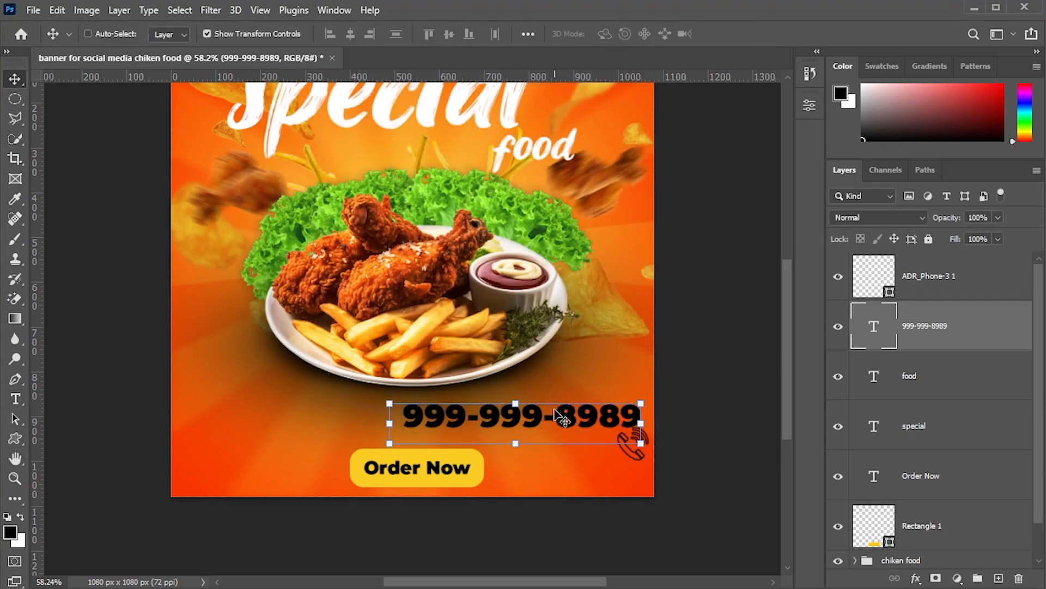
# - Scale the phone number text down and place it in the bottom-right corner below the icon
pyautogui.hotkey('ctrl', 't')
pyautogui.moveTo(641, 443); pyautogui.dragTo(606, 457)
pyautogui.moveTo(587, 450); pyautogui.dragTo(625, 472)
pyautogui.click(9, 78)
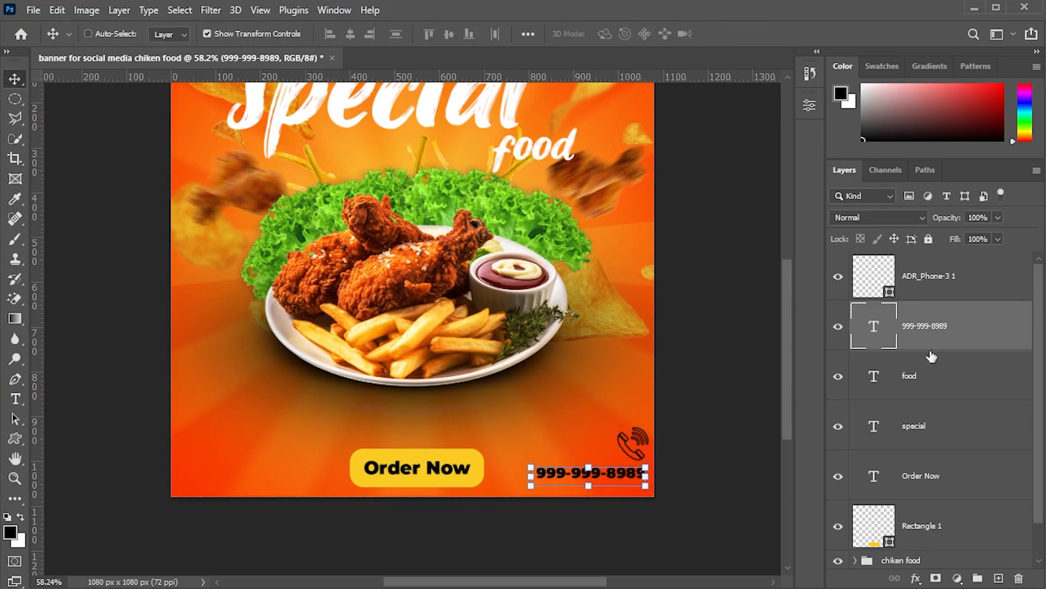
# - Scale the phone icon to about 80% and position it just above the phone number
pyautogui.click(933, 360)
pyautogui.click(967, 283)
pyautogui.moveTo(651, 423); pyautogui.dragTo(640, 454)
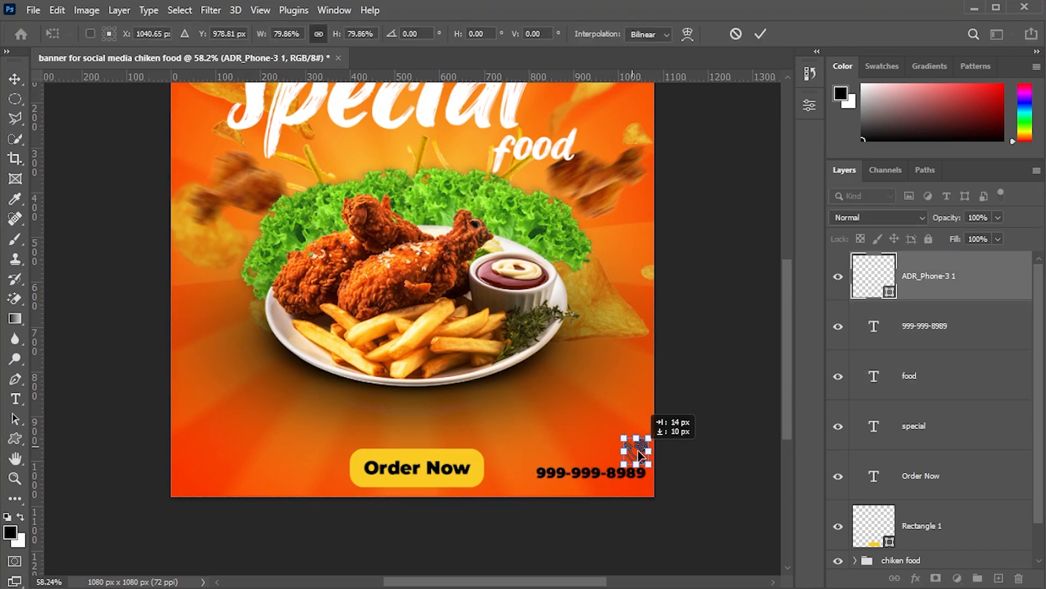
pyautogui.click(9, 82)
# - Group the phone icon, phone number, headline texts and button layers into a group named text
pyautogui.click(927, 327)
pyautogui.click(942, 426)
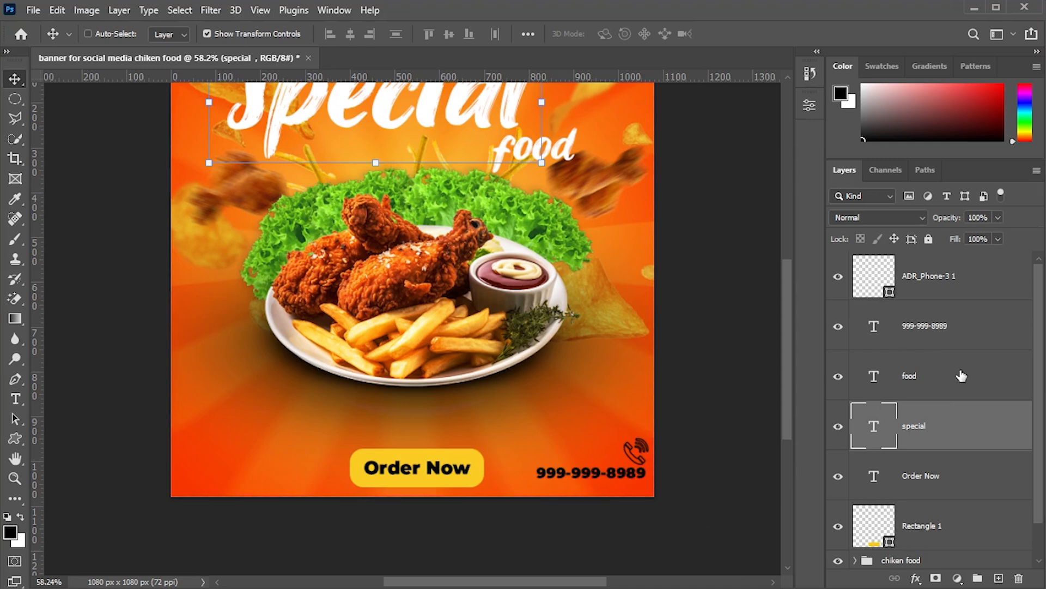
pyautogui.scroll(3, 596, 386)
pyautogui.scroll(-1, 952, 483)
pyautogui.click(953, 481)
pyautogui.scroll(1, 952, 327)
pyautogui.keyDown('shift'); pyautogui.click(958, 280); pyautogui.keyUp('shift')
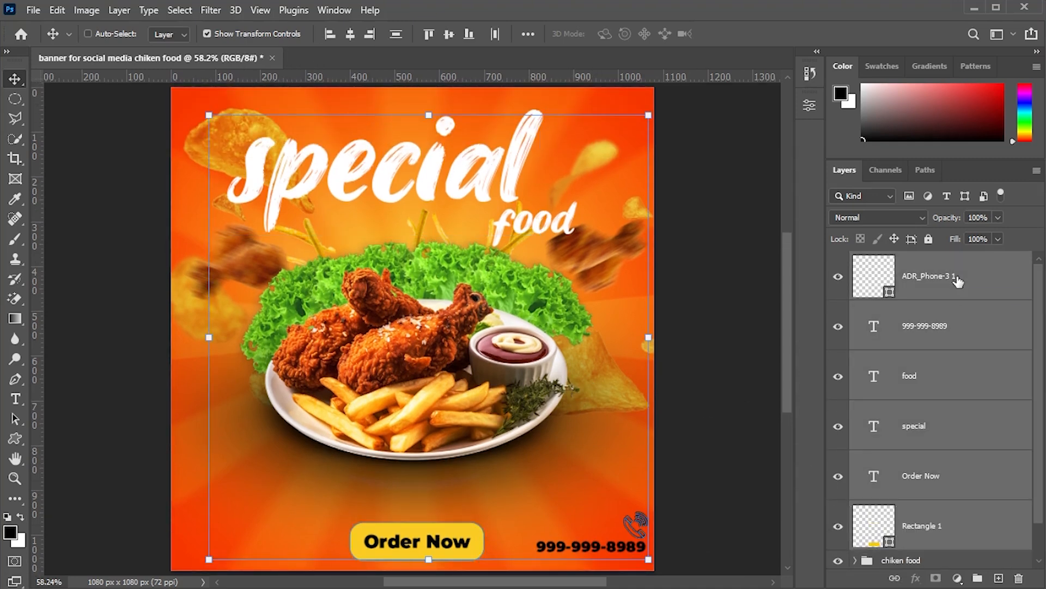
pyautogui.hotkey('ctrl', 'g')
pyautogui.press('Return')
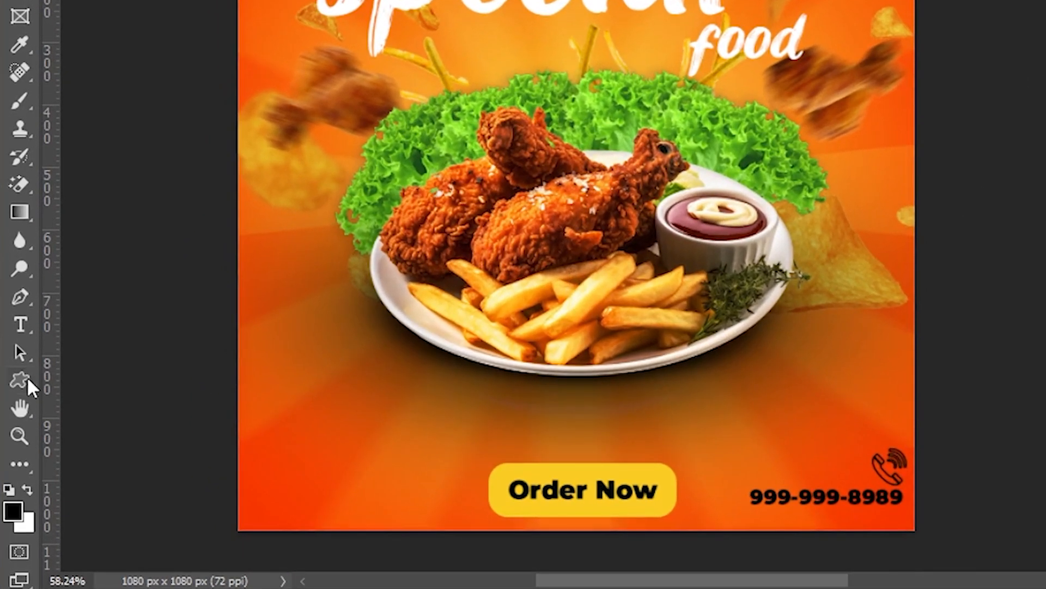
# - Pick the Ellipse tool with no fill and a yellow 2.5 px stroke
pyautogui.rightClick(17, 439)
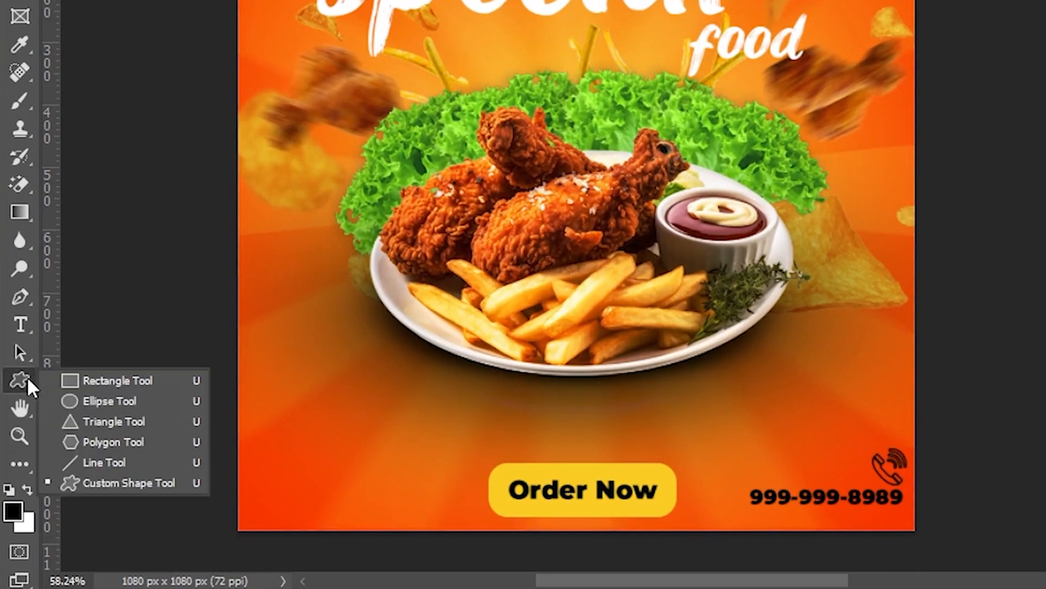
pyautogui.click(123, 401)
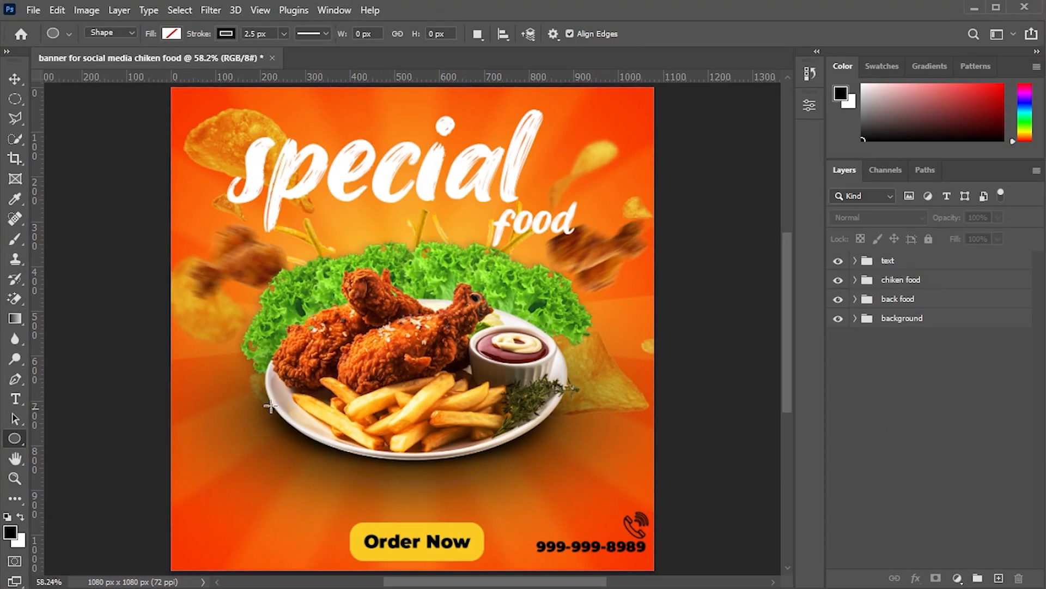
pyautogui.click(226, 34)
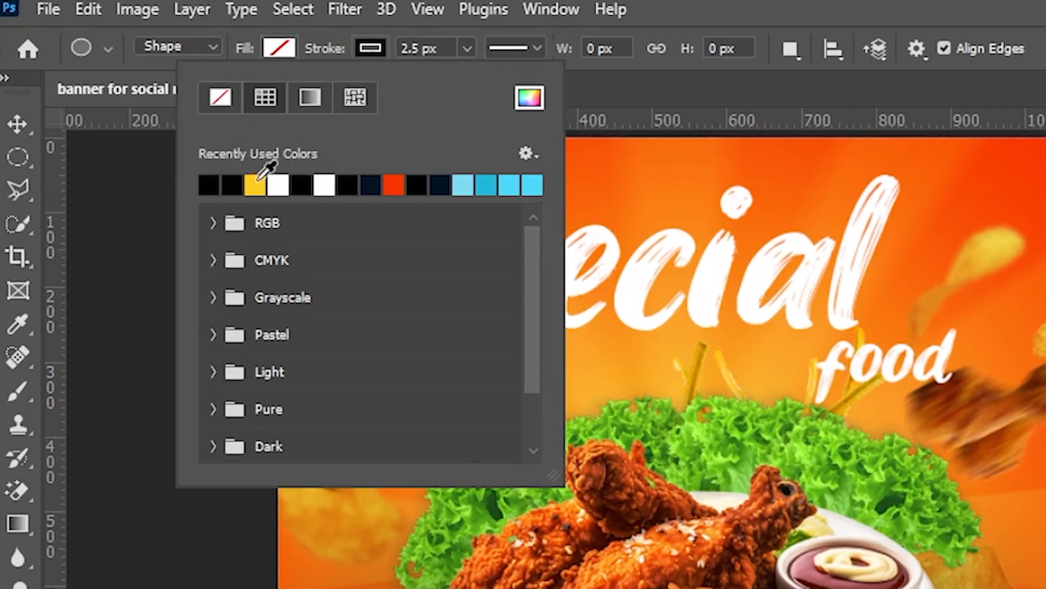
pyautogui.click(368, 46)
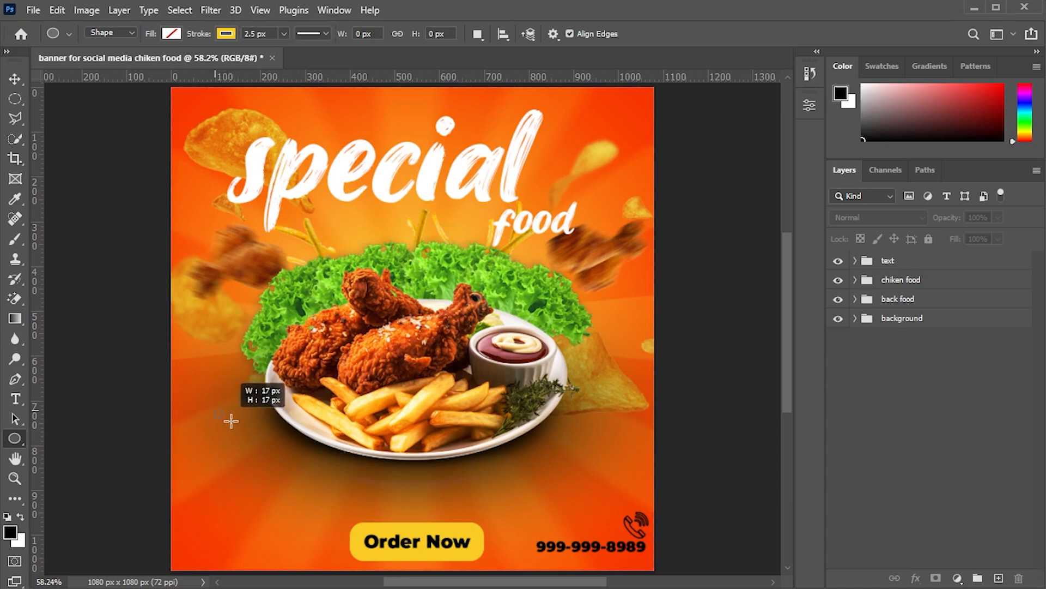
# - Create a 50 × 50 px yellow outline circle to the left of the plate
pyautogui.moveTo(244, 432); pyautogui.dragTo(244, 433)
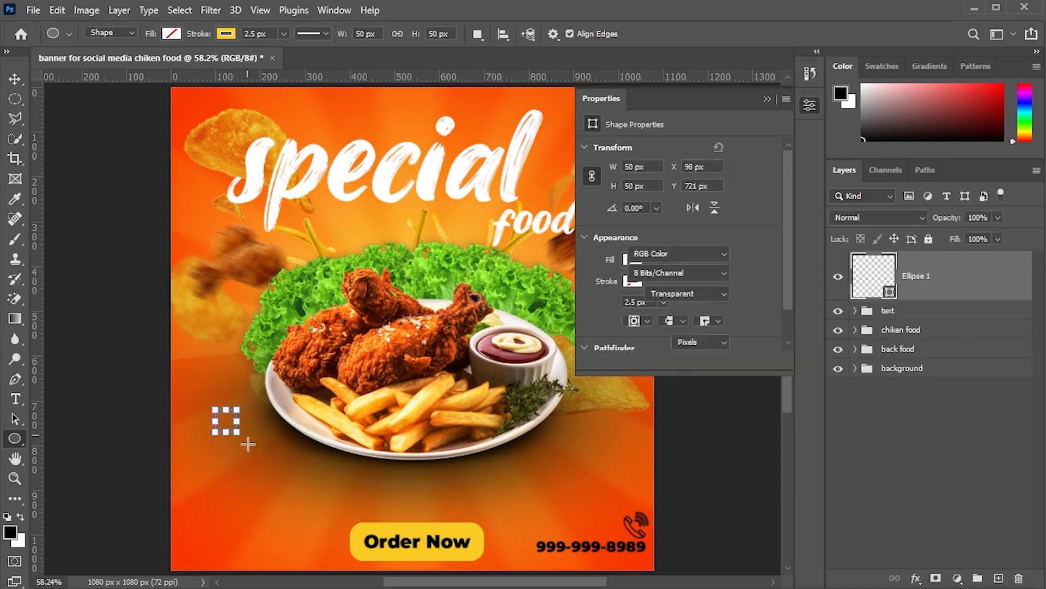
pyautogui.click(767, 100)
pyautogui.click(945, 479)
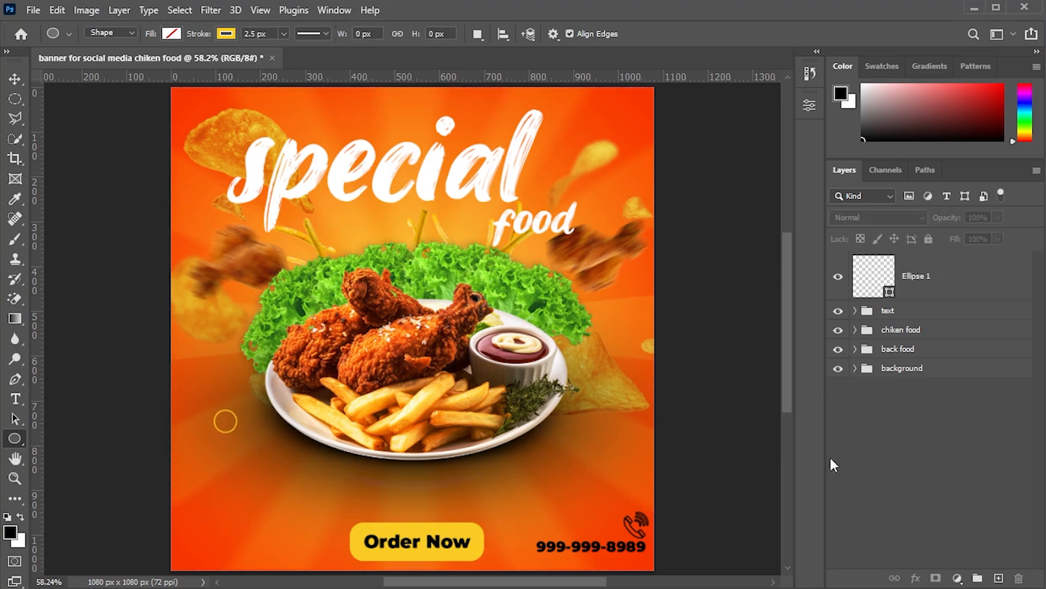
# - Duplicate the circle and place the copy to the right of the plate
pyautogui.press('z')
pyautogui.click(238, 459)
pyautogui.click(238, 458)
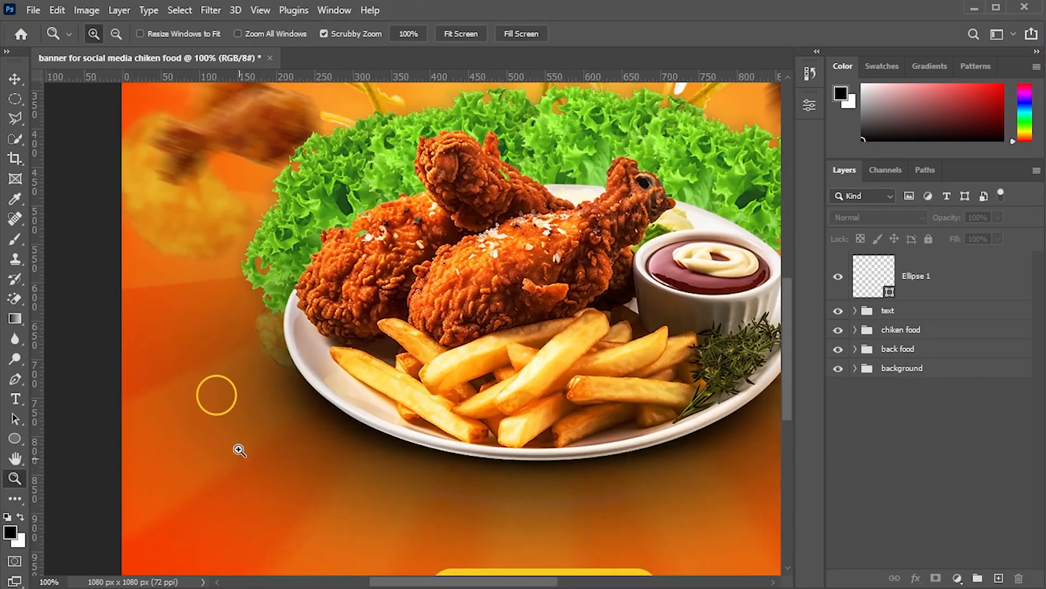
pyautogui.rightClick(227, 387)
pyautogui.click(244, 394)
pyautogui.hotkey('alt', '.')
pyautogui.hotkey('ctrl', 'j')
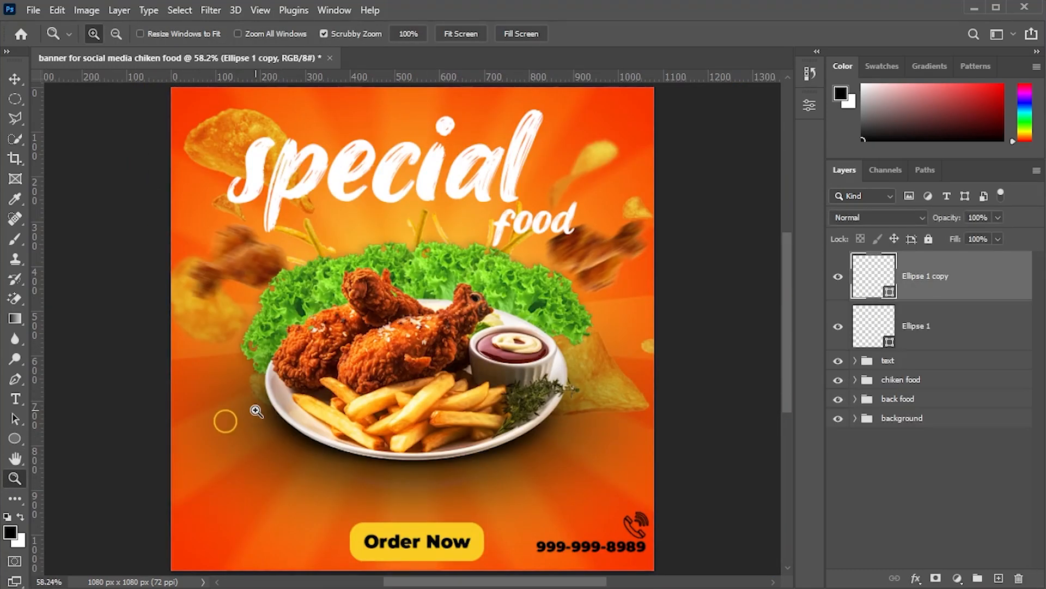
pyautogui.moveTo(563, 420); pyautogui.dragTo(600, 435)
# - Duplicate the circle twice more and position the copies near the headline above the lettuce
pyautogui.hotkey('ctrl', 'j')
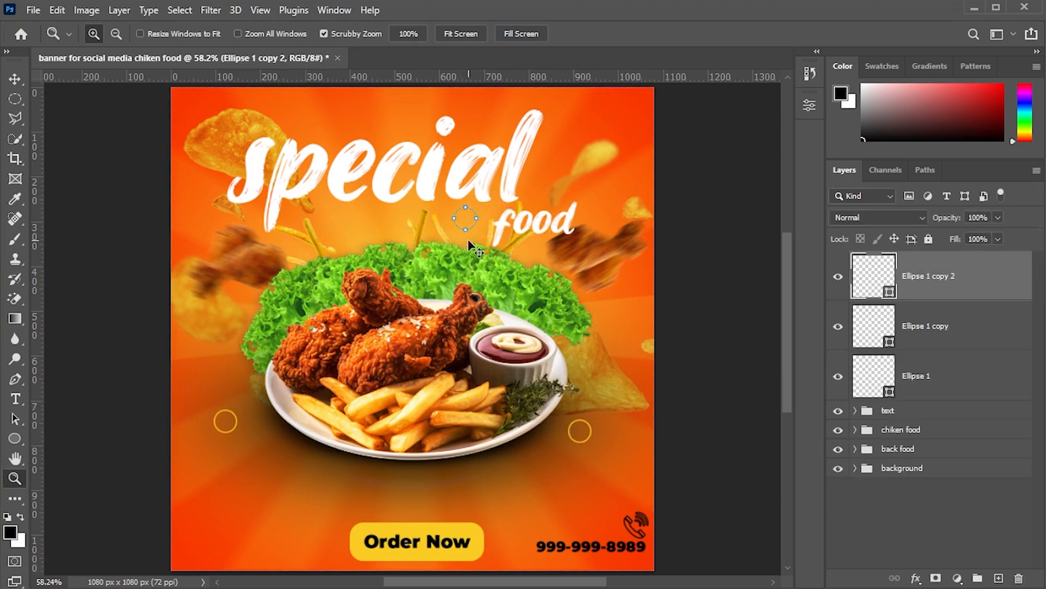
pyautogui.hotkey('ctrl', 't')
pyautogui.press('Return')
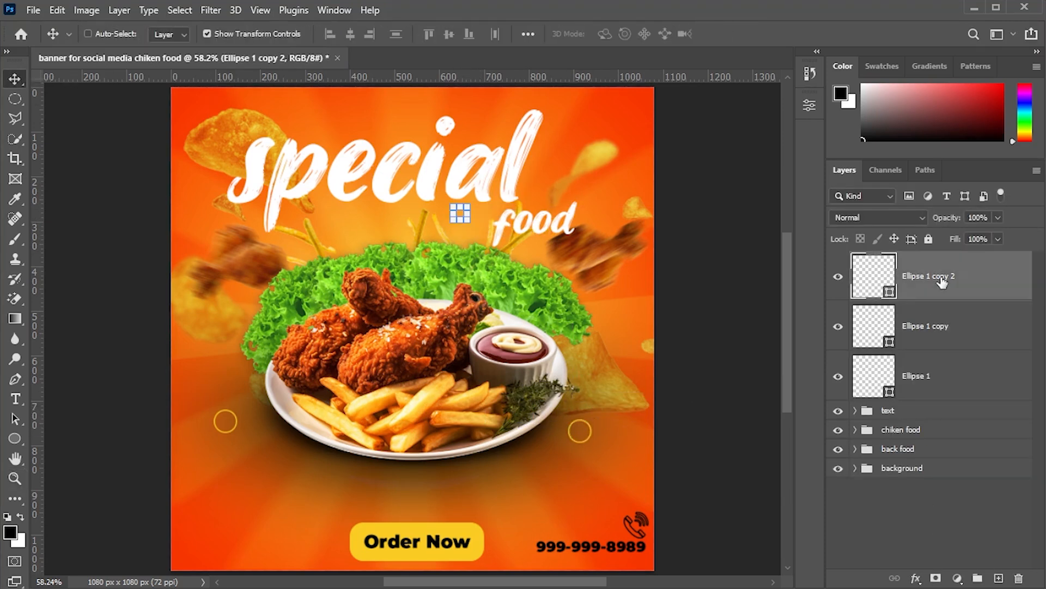
pyautogui.hotkey('ctrl', 'j')
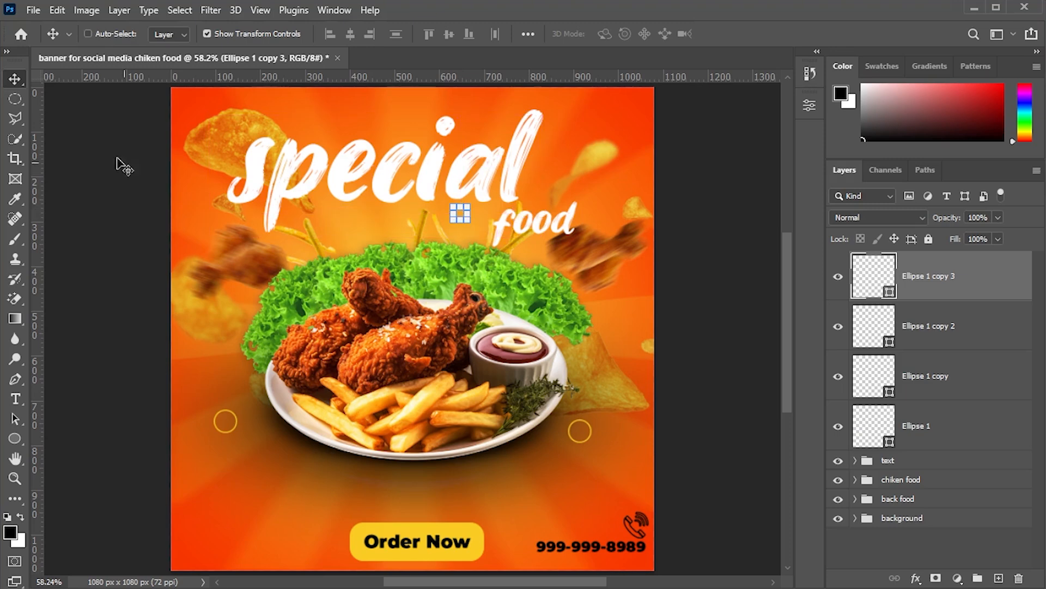
pyautogui.click(14, 478)
pyautogui.doubleClick(451, 201)
pyautogui.press('v')
pyautogui.moveTo(466, 220); pyautogui.dragTo(242, 245)
pyautogui.click(22, 474)
pyautogui.hotkey('ctrl', '0')
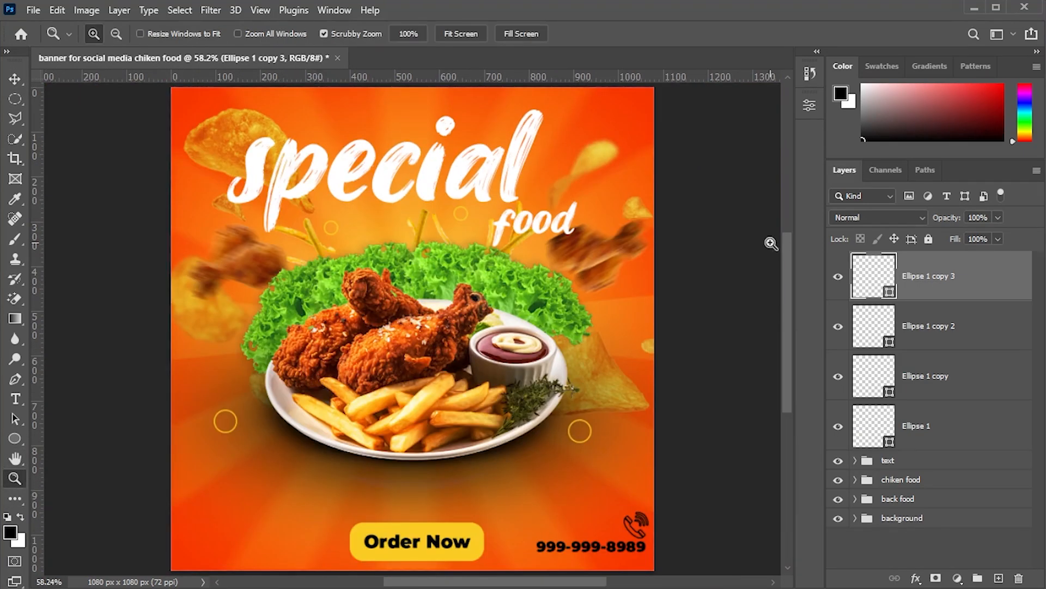
# - Duplicate another circle and place the copy beside the lettuce on the left
pyautogui.hotkey('ctrl', 't')
pyautogui.press('Escape')
pyautogui.scroll(3, 324, 228)
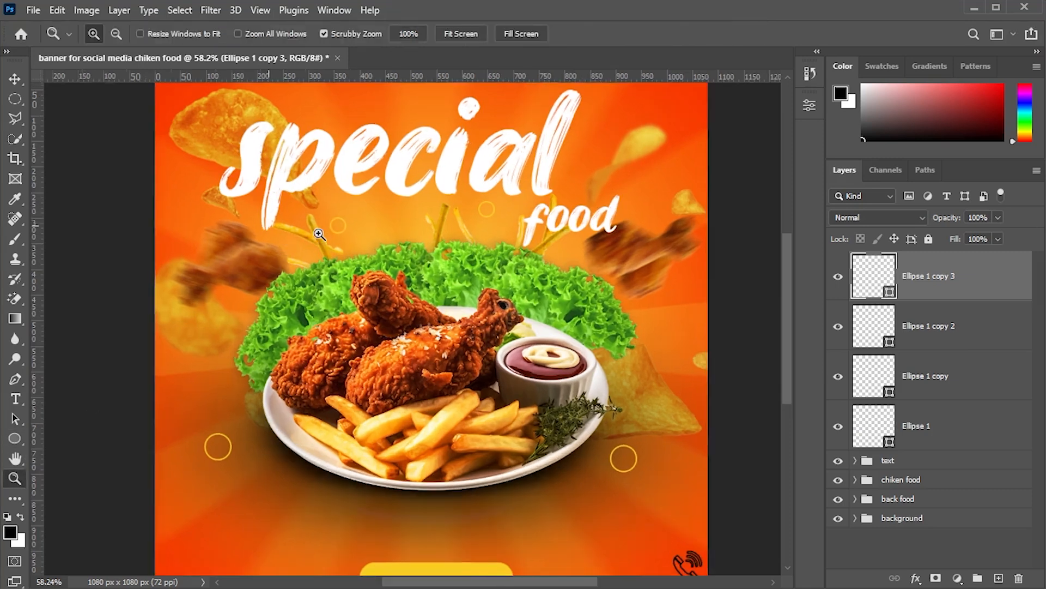
pyautogui.press('v')
pyautogui.moveTo(362, 238); pyautogui.dragTo(203, 470)
pyautogui.hotkey('ctrl', 'j')
pyautogui.click(12, 481)
pyautogui.rightClick(168, 430)
pyautogui.click(186, 434)
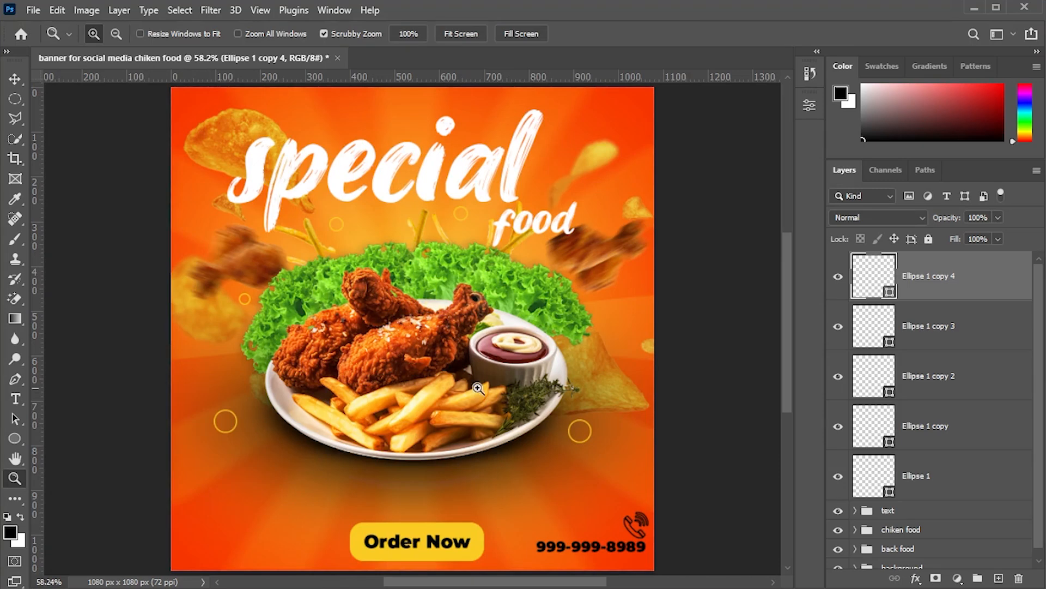
# - Group all the circle layers into a group named shape
pyautogui.click(939, 464)
pyautogui.keyDown('shift'); pyautogui.click(965, 294); pyautogui.keyUp('shift')
pyautogui.hotkey('ctrl', 'g')
pyautogui.doubleClick(907, 264)
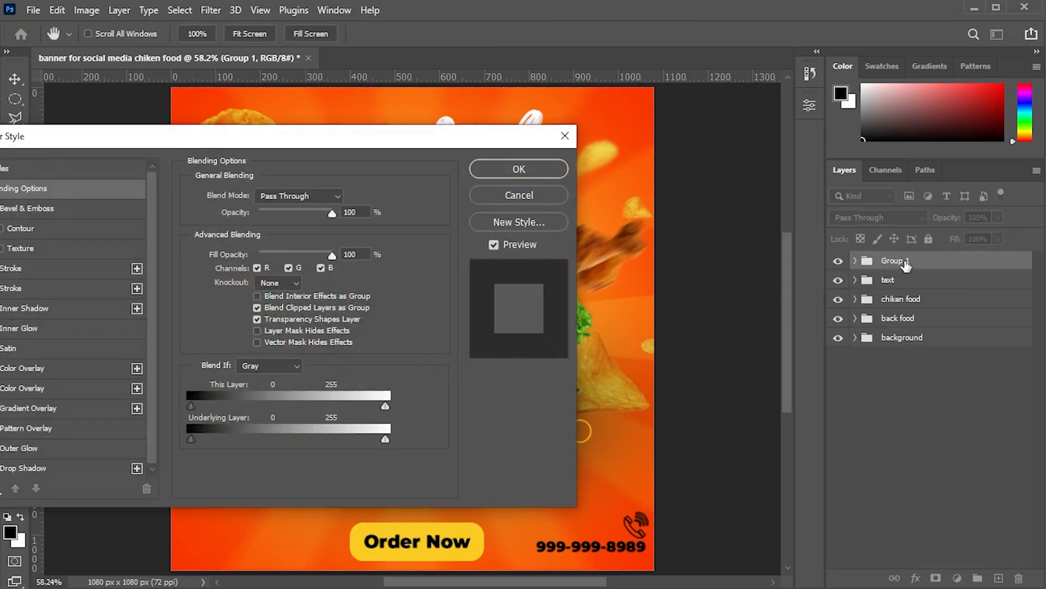
pyautogui.press('Escape')
pyautogui.click(960, 391)
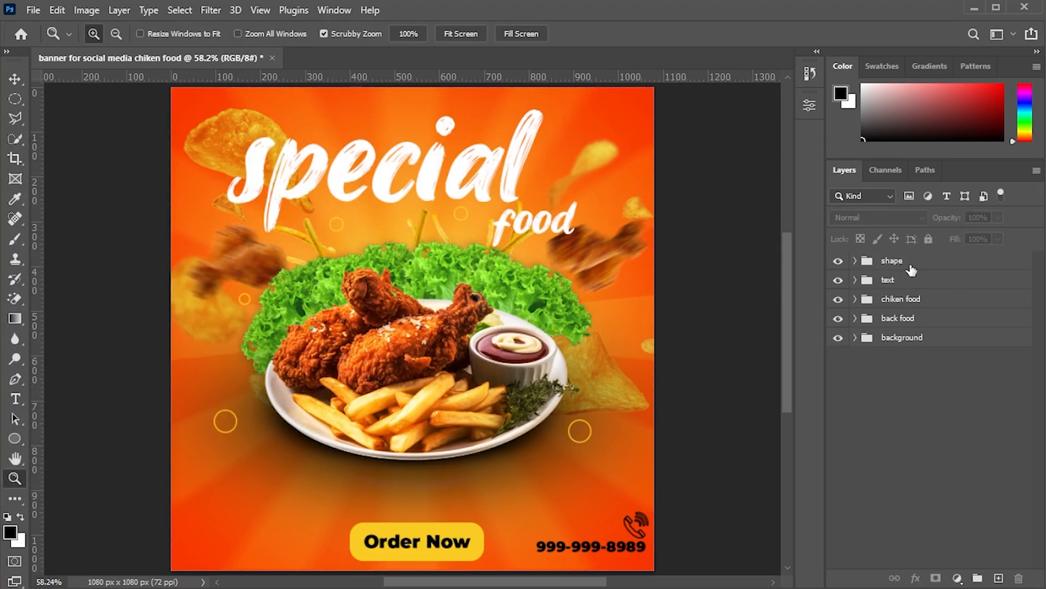
# - Add a new layer on top and stamp all visible layers onto it
pyautogui.click(999, 577)
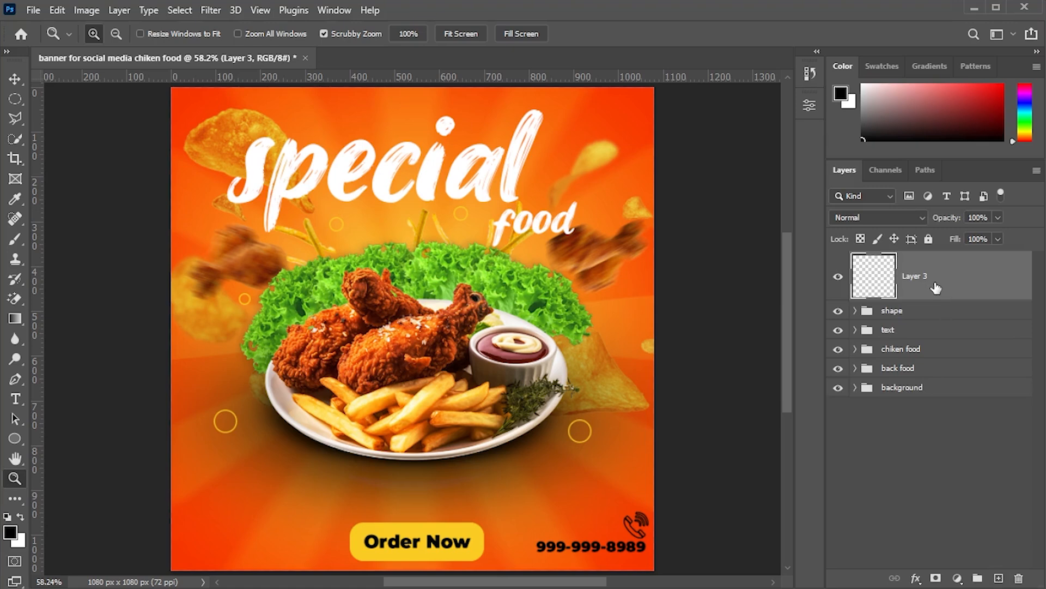
pyautogui.hotkey('ctrl', 'alt', 'shift', 'e')
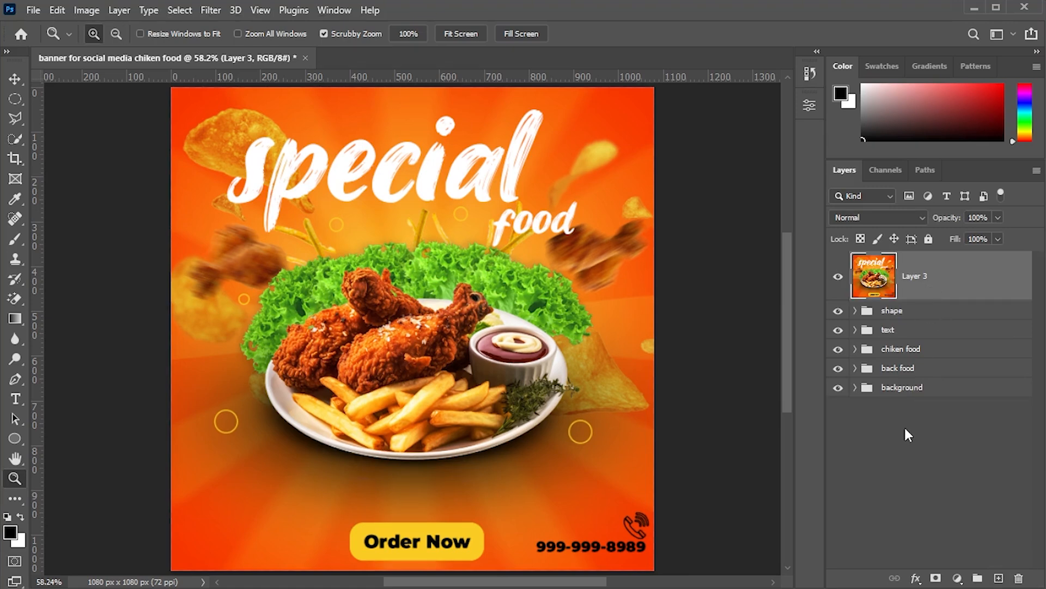
# - Convert the stamped layer to a smart object and open the Camera Raw Filter on it
pyautogui.rightClick(909, 279)
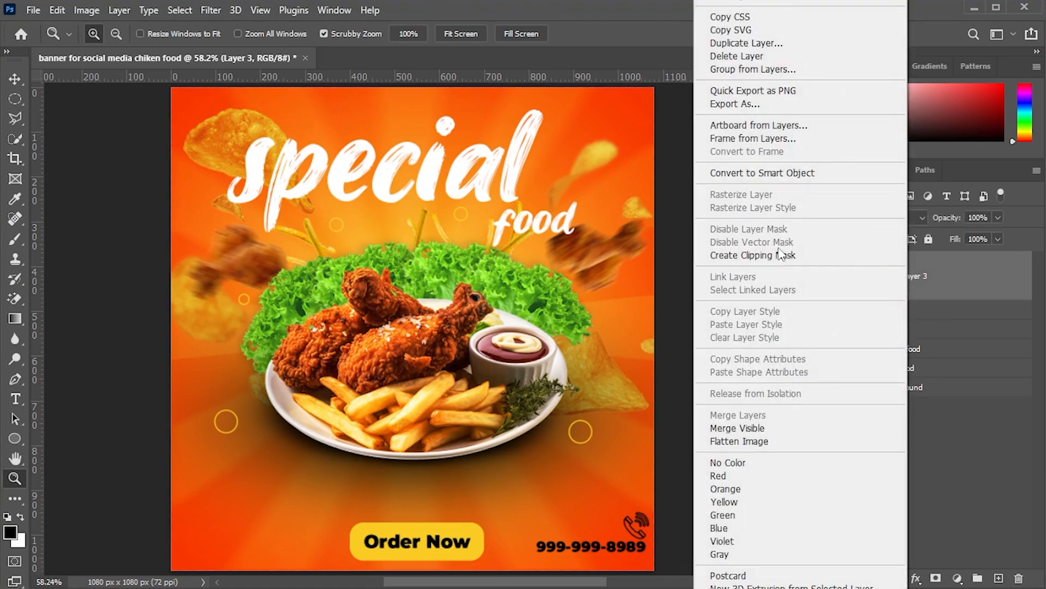
pyautogui.click(751, 174)
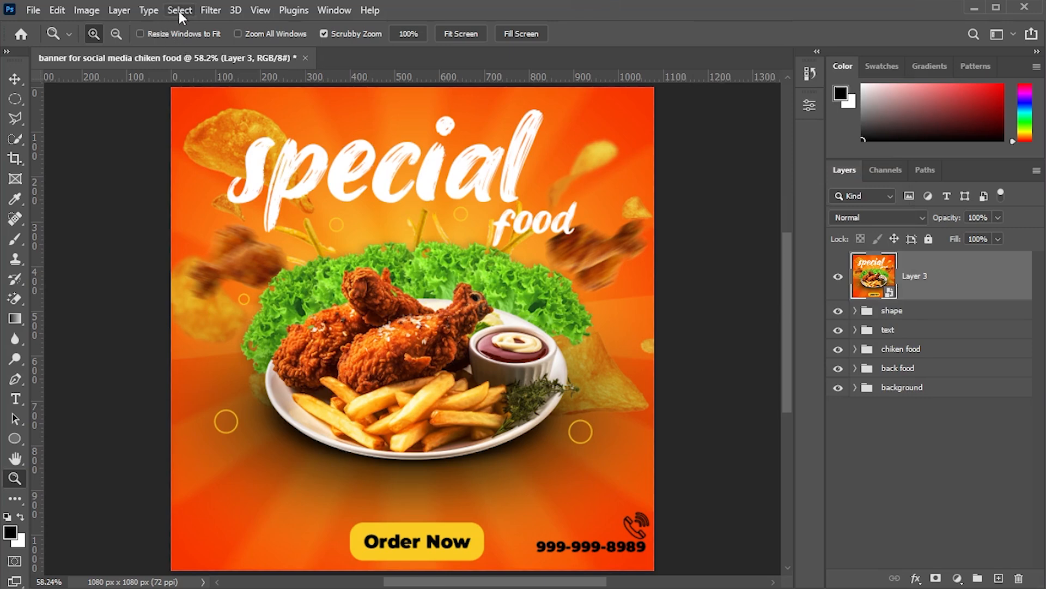
pyautogui.click(211, 9)
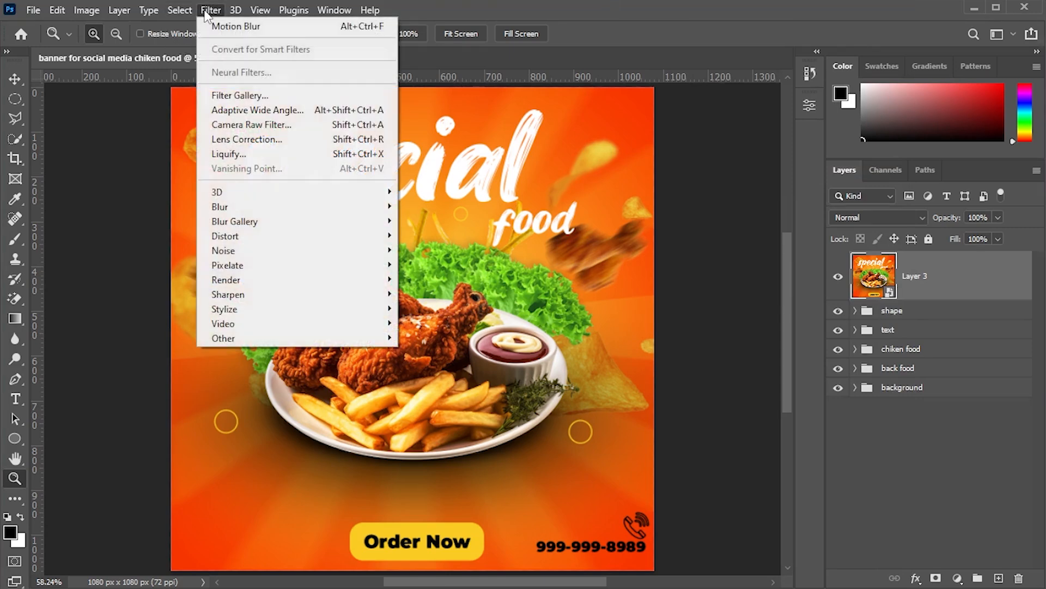
pyautogui.click(261, 129)
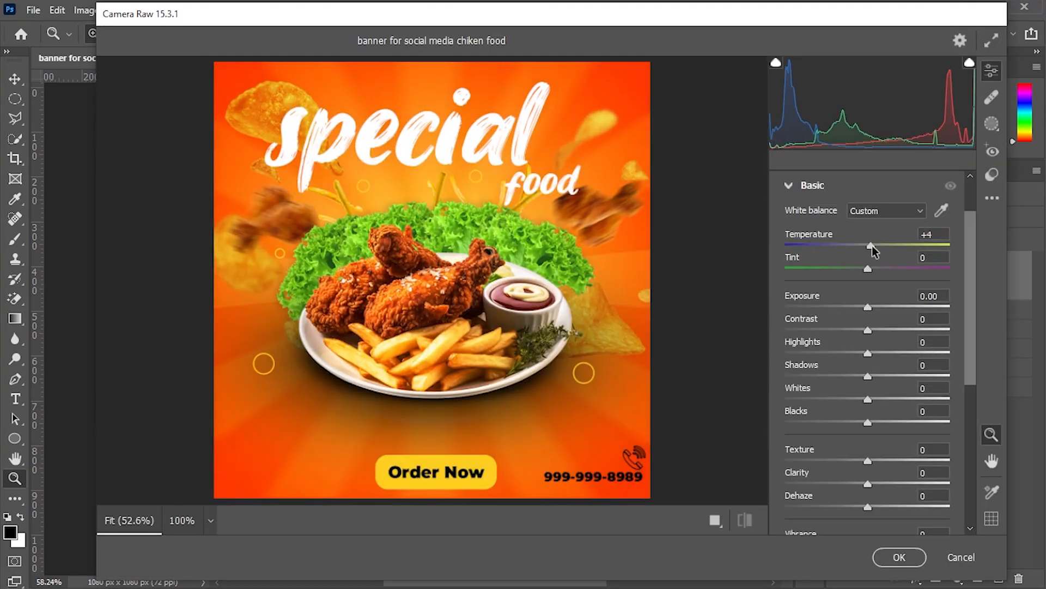
# - In the Basic panel, set contrast +13, highlights -21, shadows -21, whites +31, blacks -6, texture -6 and clarity +9
pyautogui.moveTo(867, 269); pyautogui.dragTo(863, 269)
pyautogui.moveTo(868, 307); pyautogui.dragTo(864, 426)
pyautogui.scroll(-3, 867, 415)
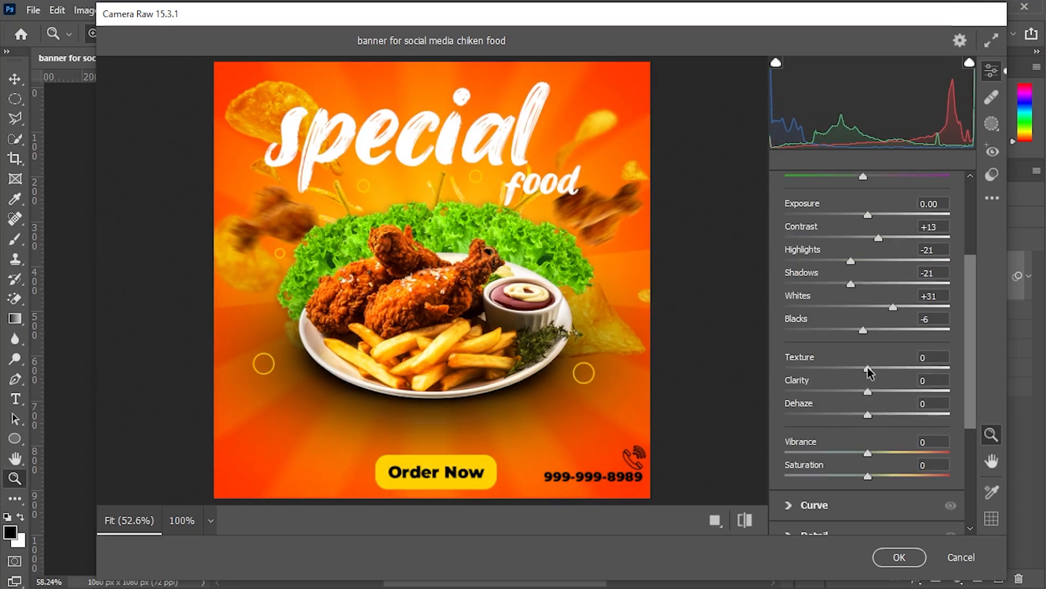
pyautogui.moveTo(867, 369); pyautogui.dragTo(848, 369)
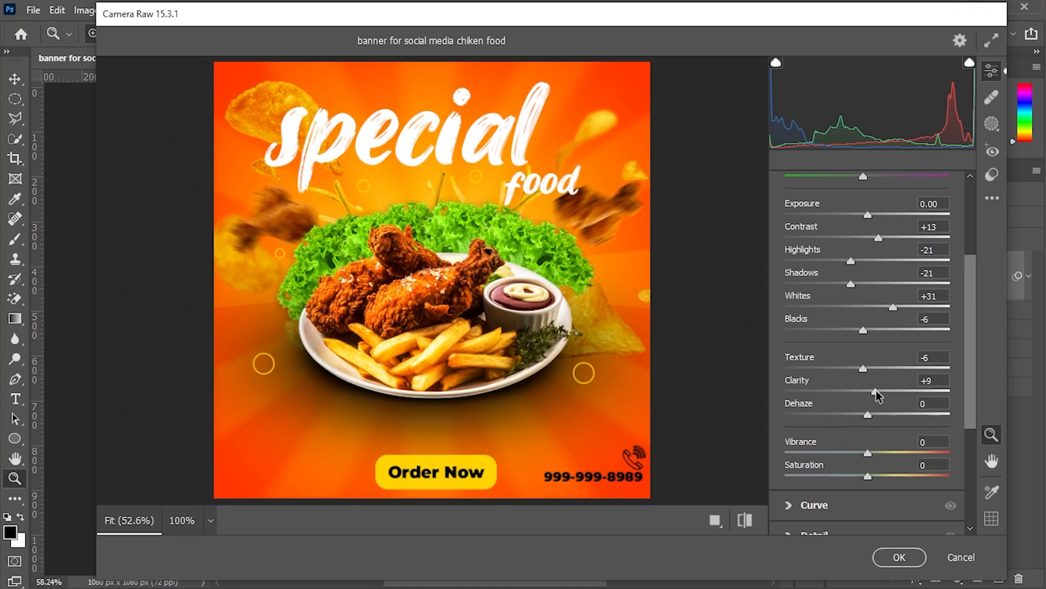
# - Open the Curve panel and set the parametric curve to highlights +21, lights -10, darks +12, shadows -9
pyautogui.scroll(-5, 867, 343)
pyautogui.click(789, 321)
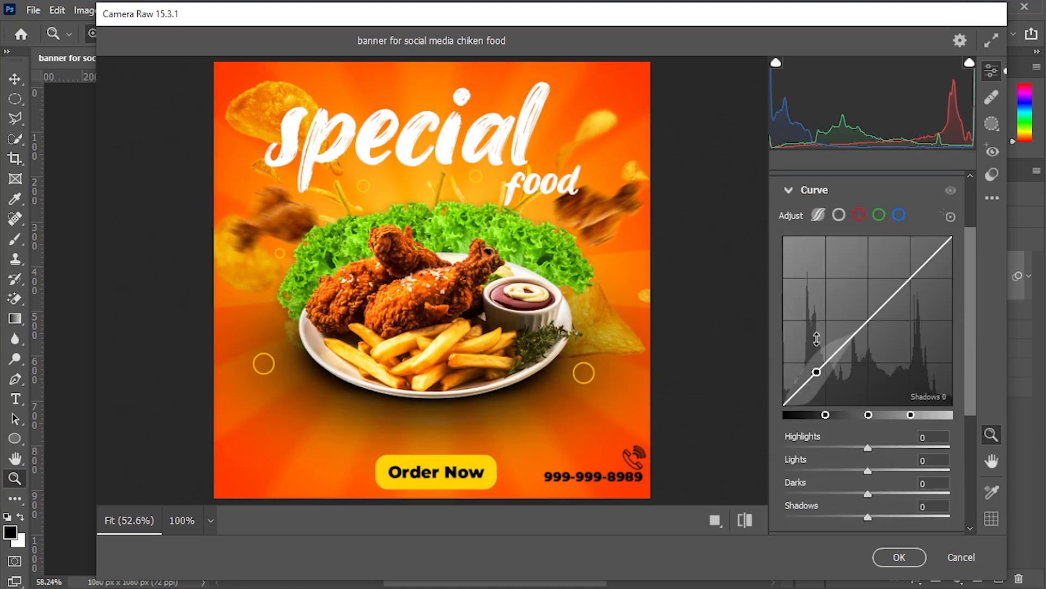
pyautogui.moveTo(868, 447); pyautogui.dragTo(878, 493)
pyautogui.scroll(-4, 872, 480)
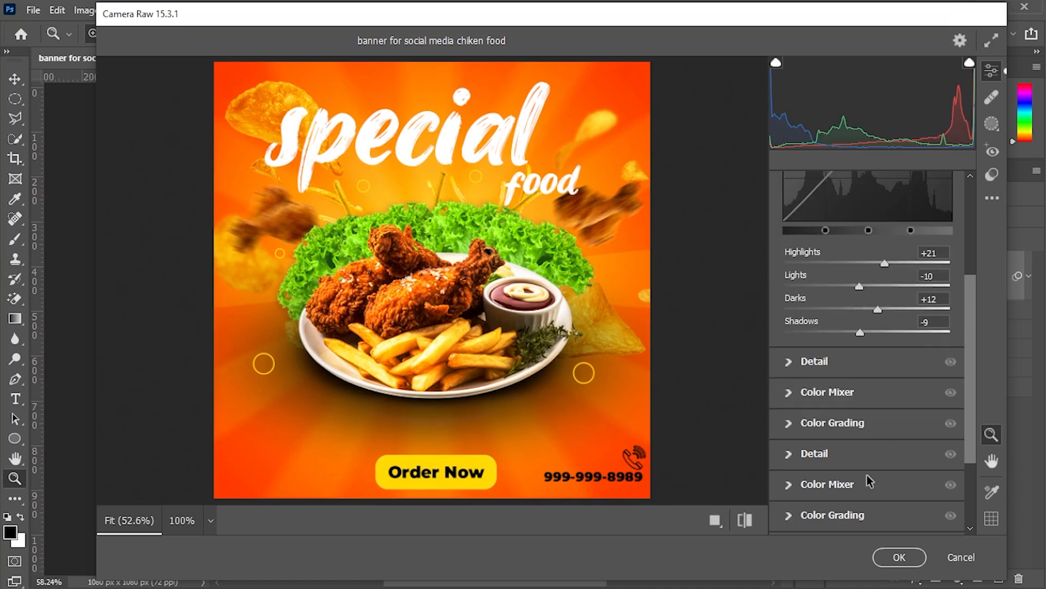
# - Open the Detail panel, lower the sharpening slightly and add a little noise reduction
pyautogui.click(790, 355)
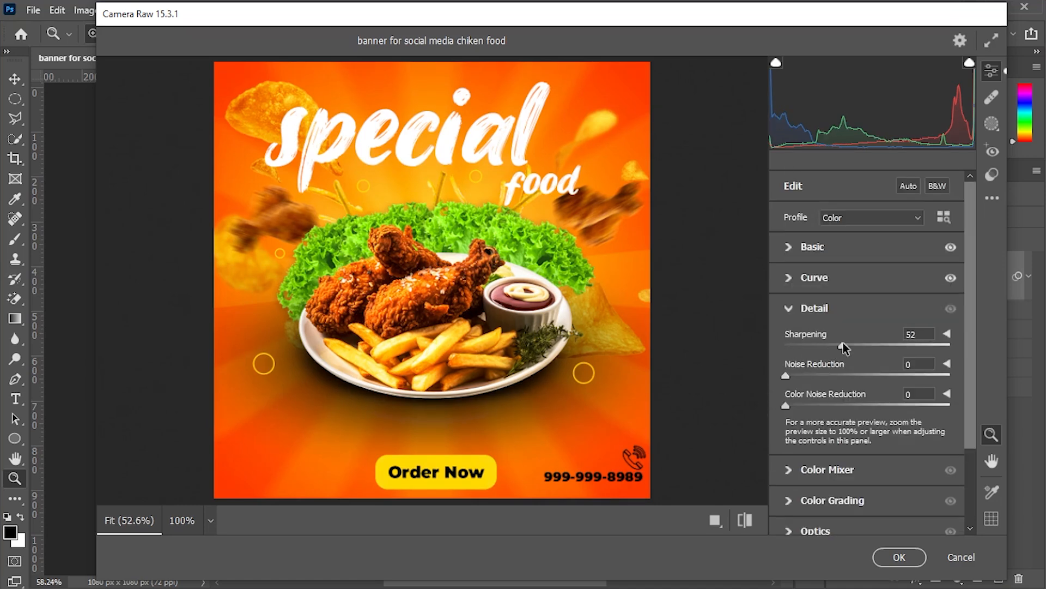
pyautogui.moveTo(844, 346); pyautogui.dragTo(839, 346)
pyautogui.moveTo(785, 376); pyautogui.dragTo(800, 376)
# - Apply the Camera Raw filter and toggle the graded layer's visibility to compare before and after
pyautogui.click(790, 277)
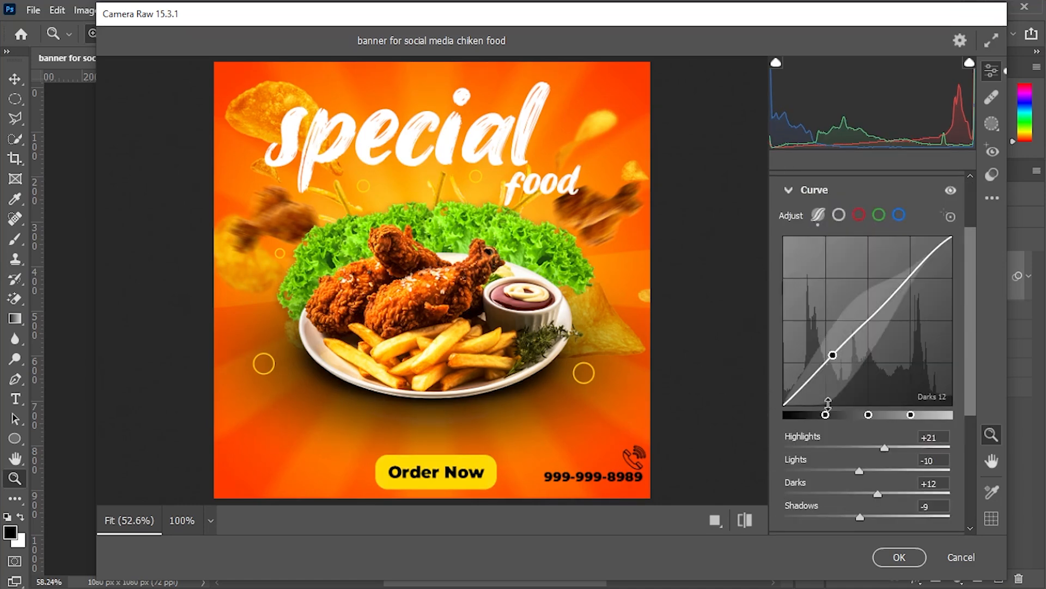
pyautogui.scroll(-2, 882, 358)
pyautogui.press('Return')
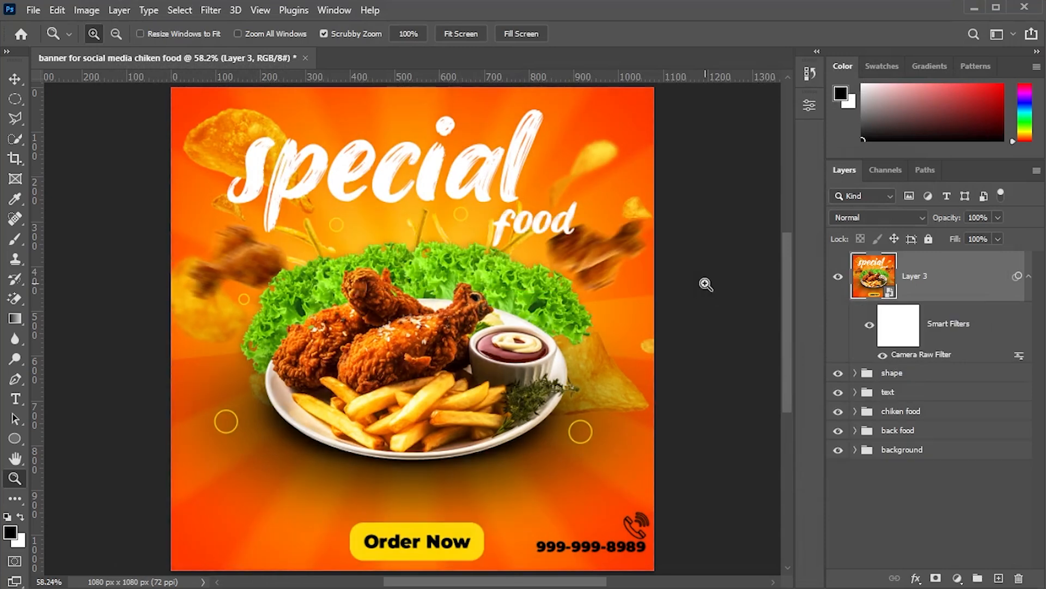
pyautogui.click(841, 278)
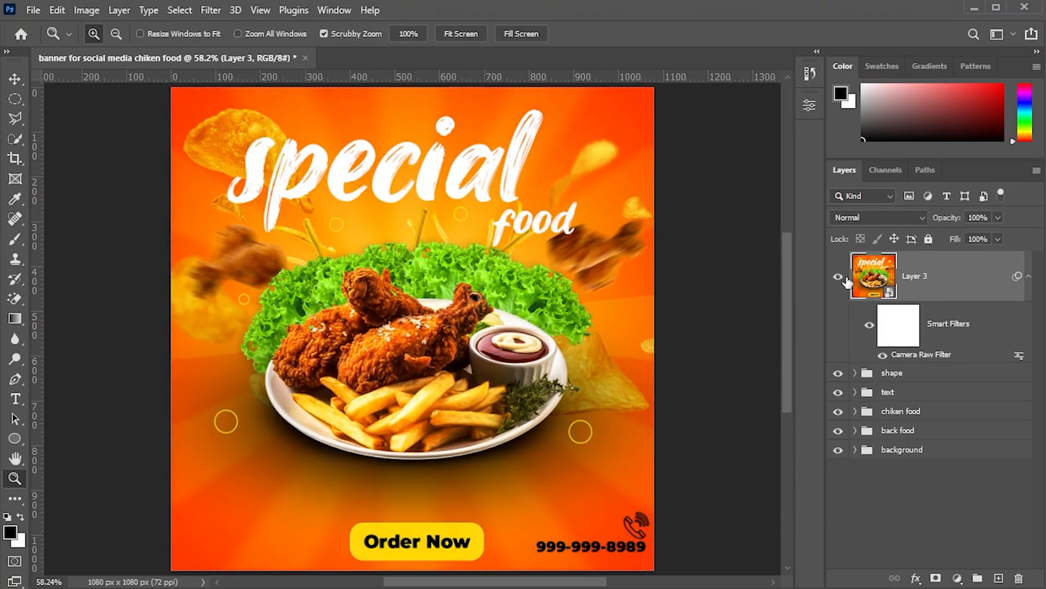